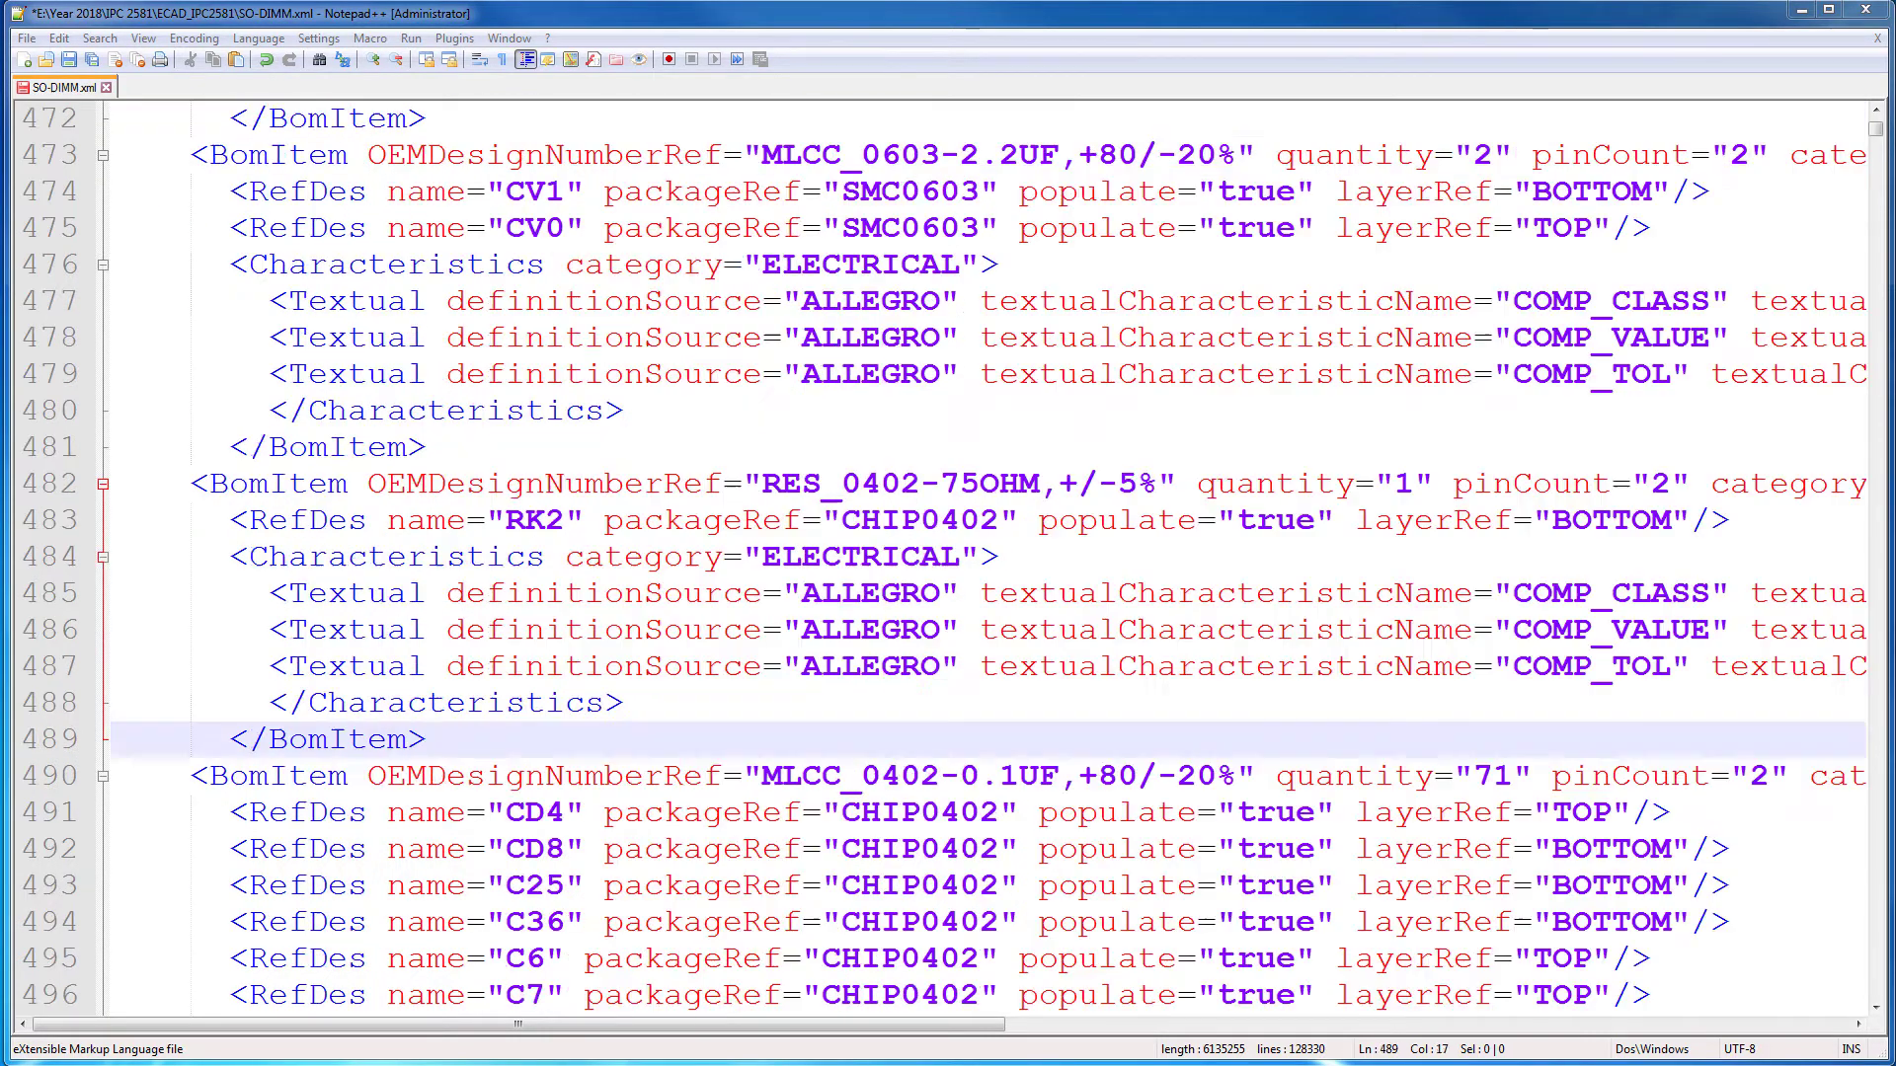
- Jump to the next COPPER occurrence in SO-DIMM.xml with Find Next
{"action": "key", "text": "F3"}
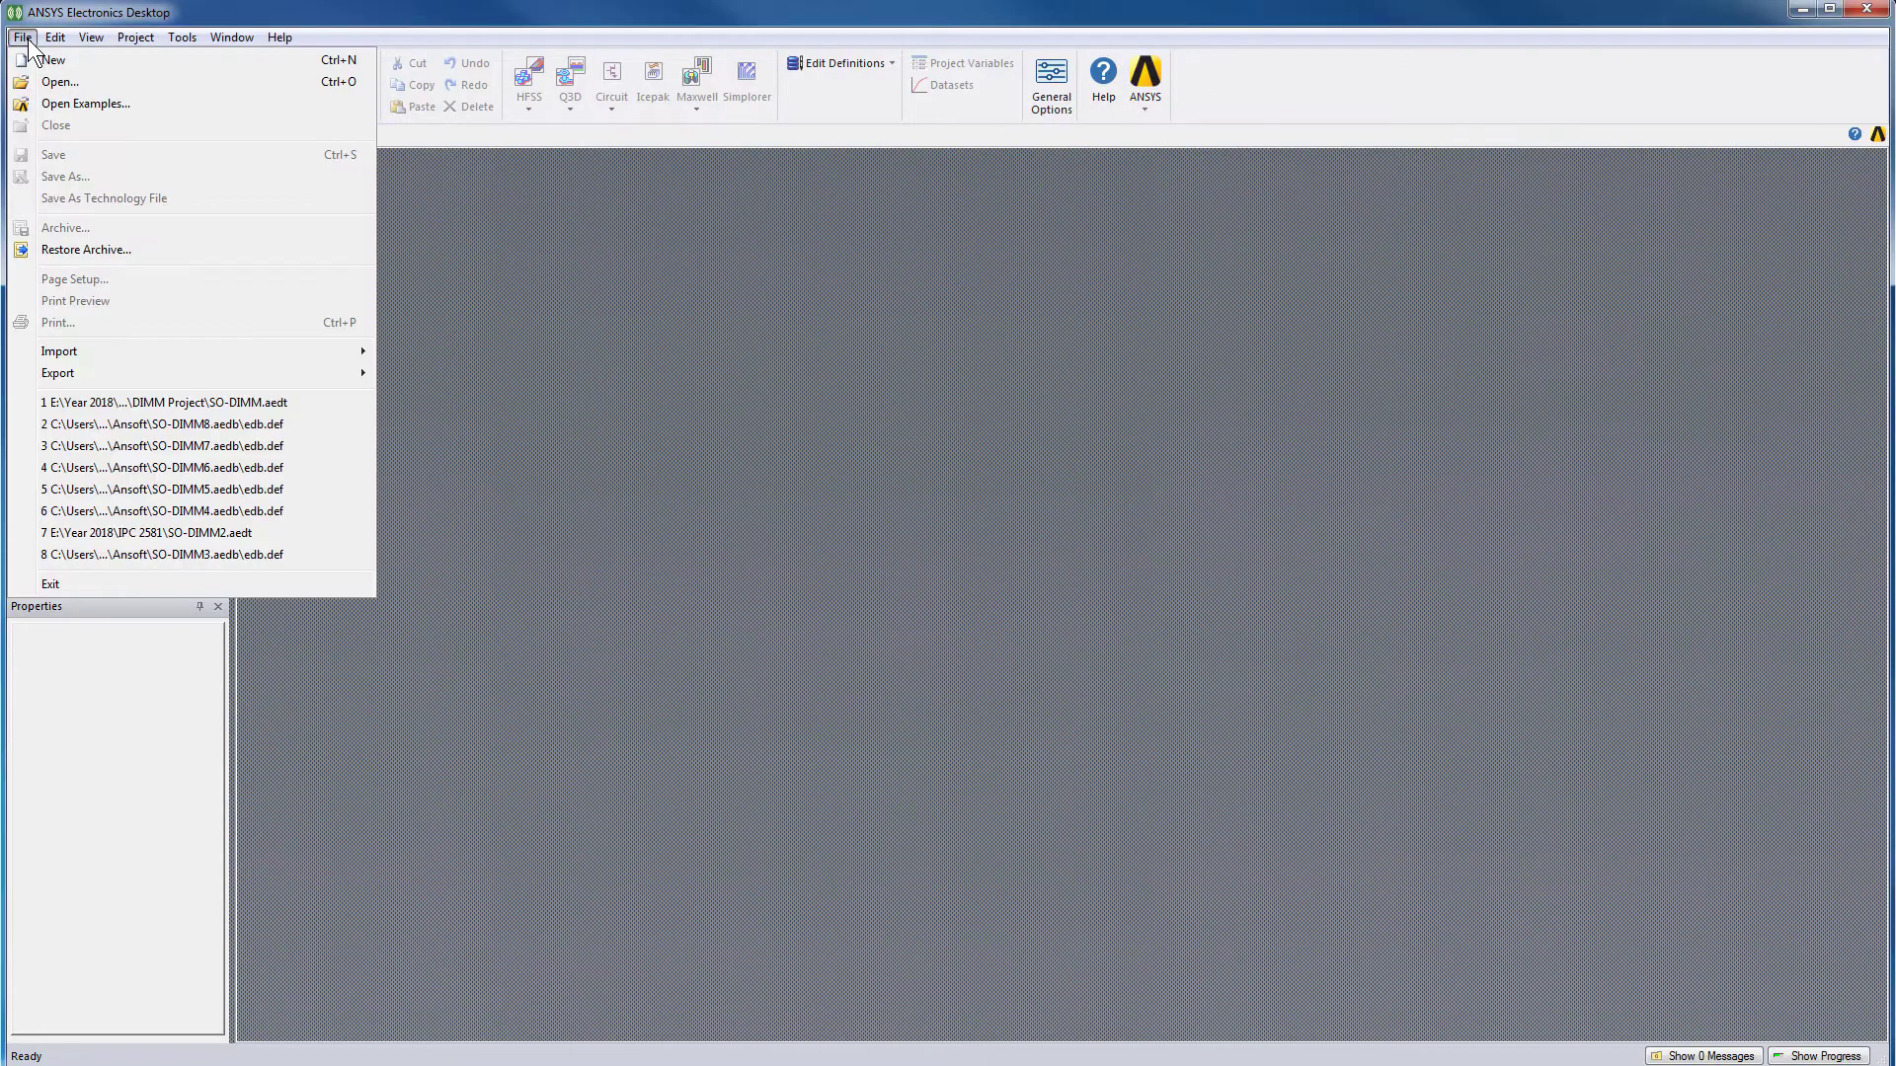
- Import SO-DIMM.xml as an IPC2581 board, accepting its listed layers and nets
{"action": "mouse_move", "coordinate": [81, 353]}
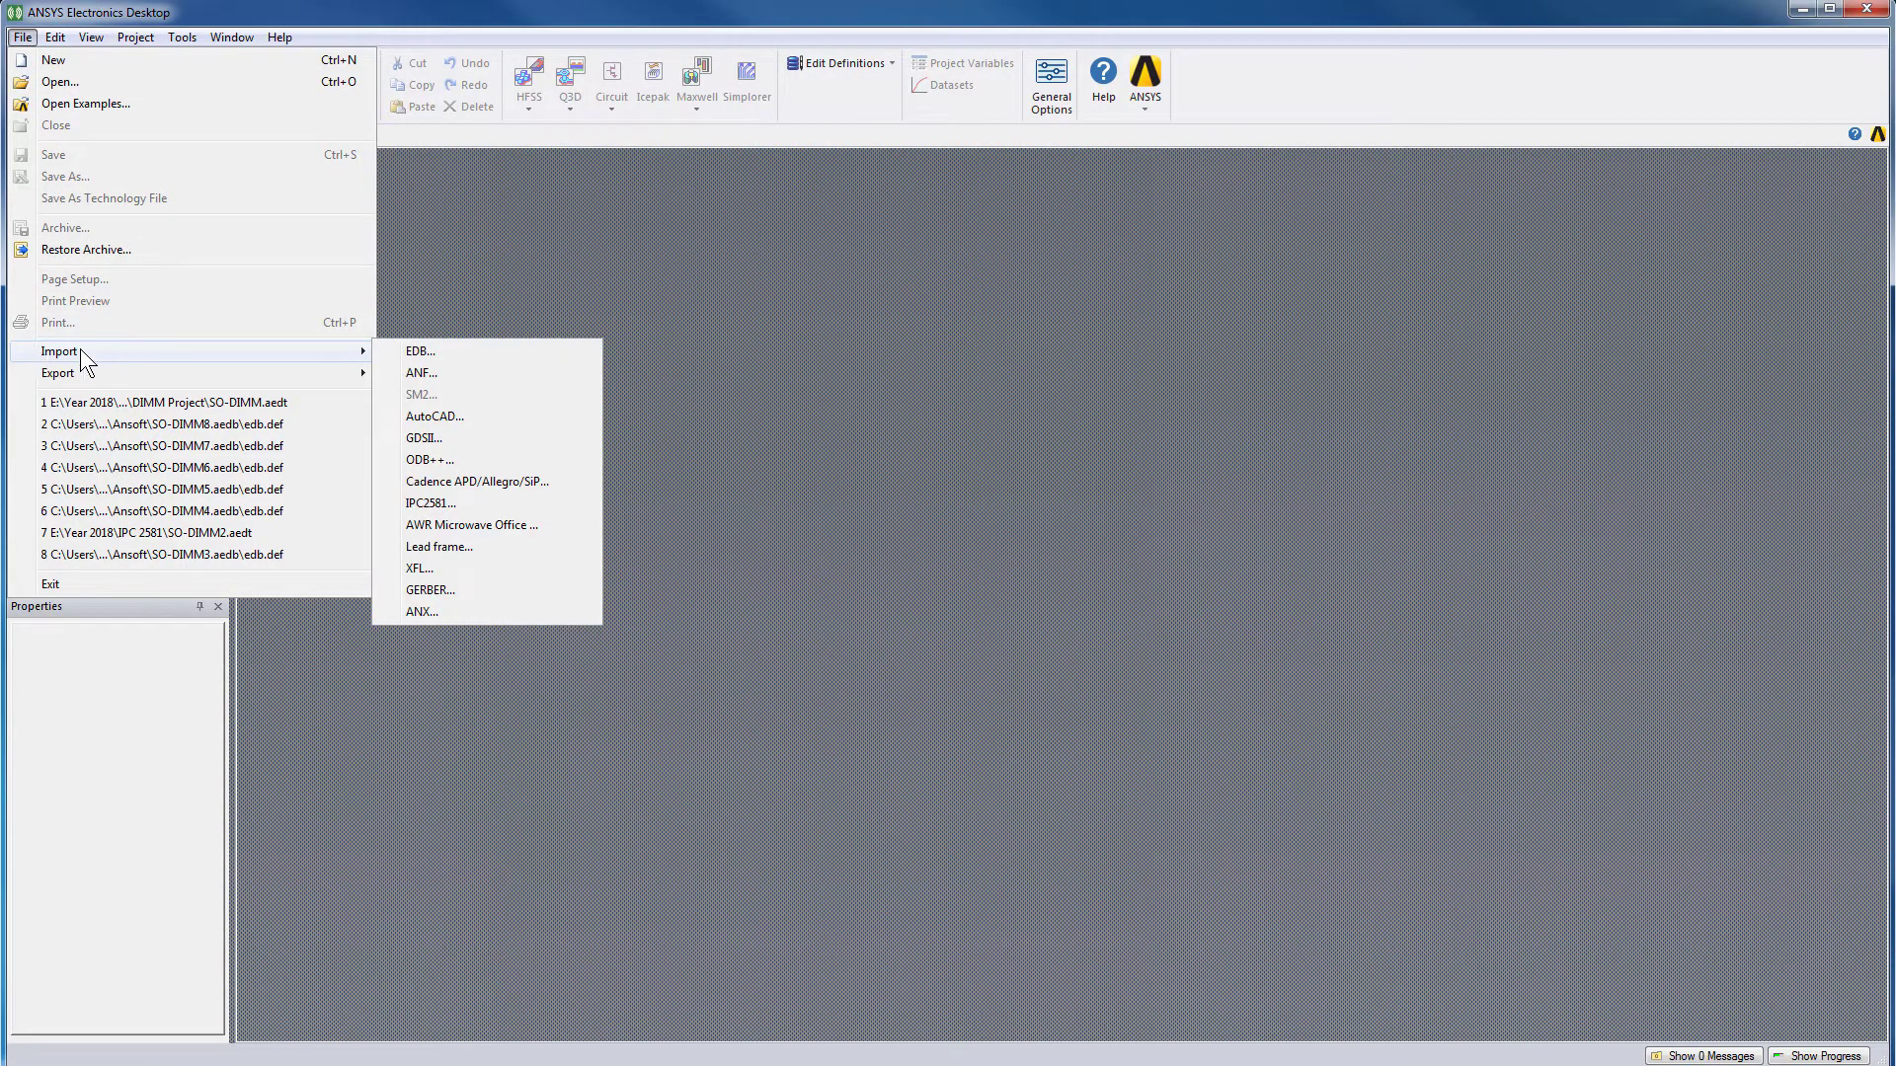
{"action": "left_click", "coordinate": [483, 509]}
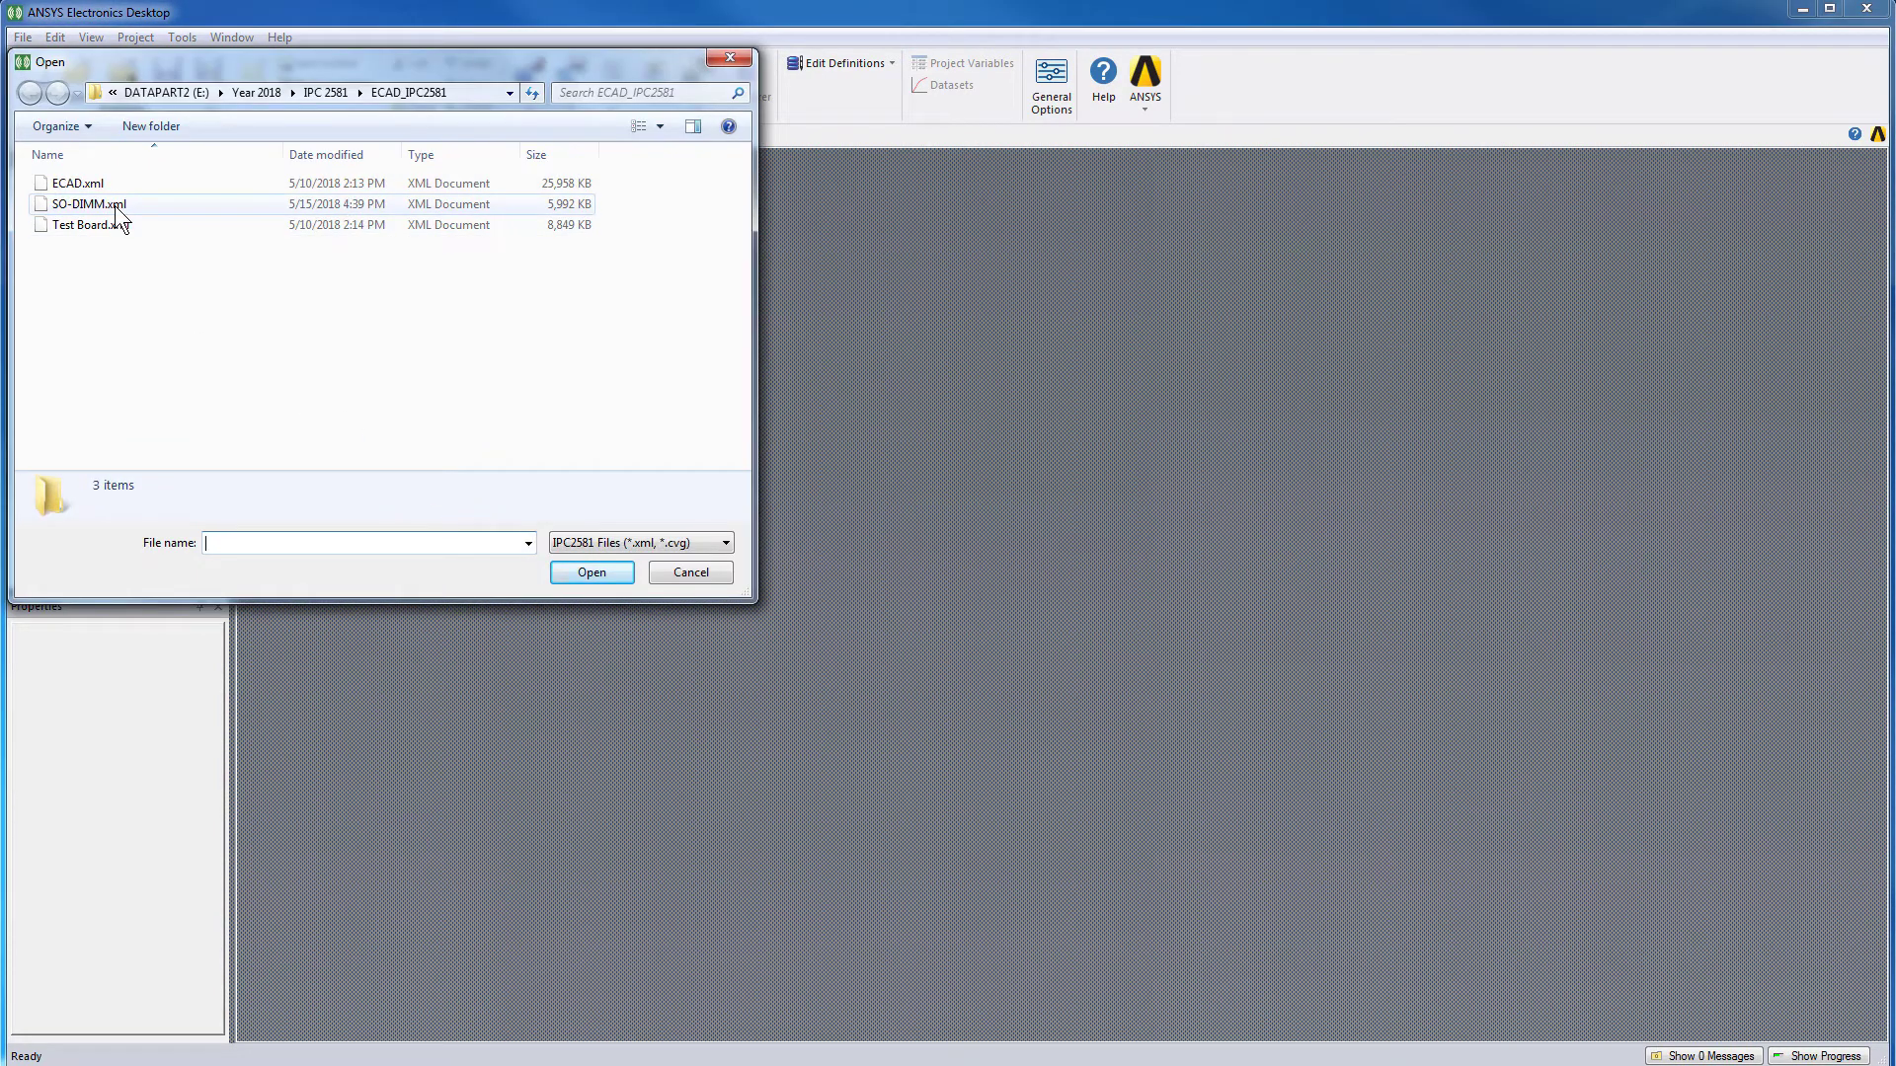
{"action": "left_click", "coordinate": [115, 205]}
{"action": "left_click", "coordinate": [583, 572]}
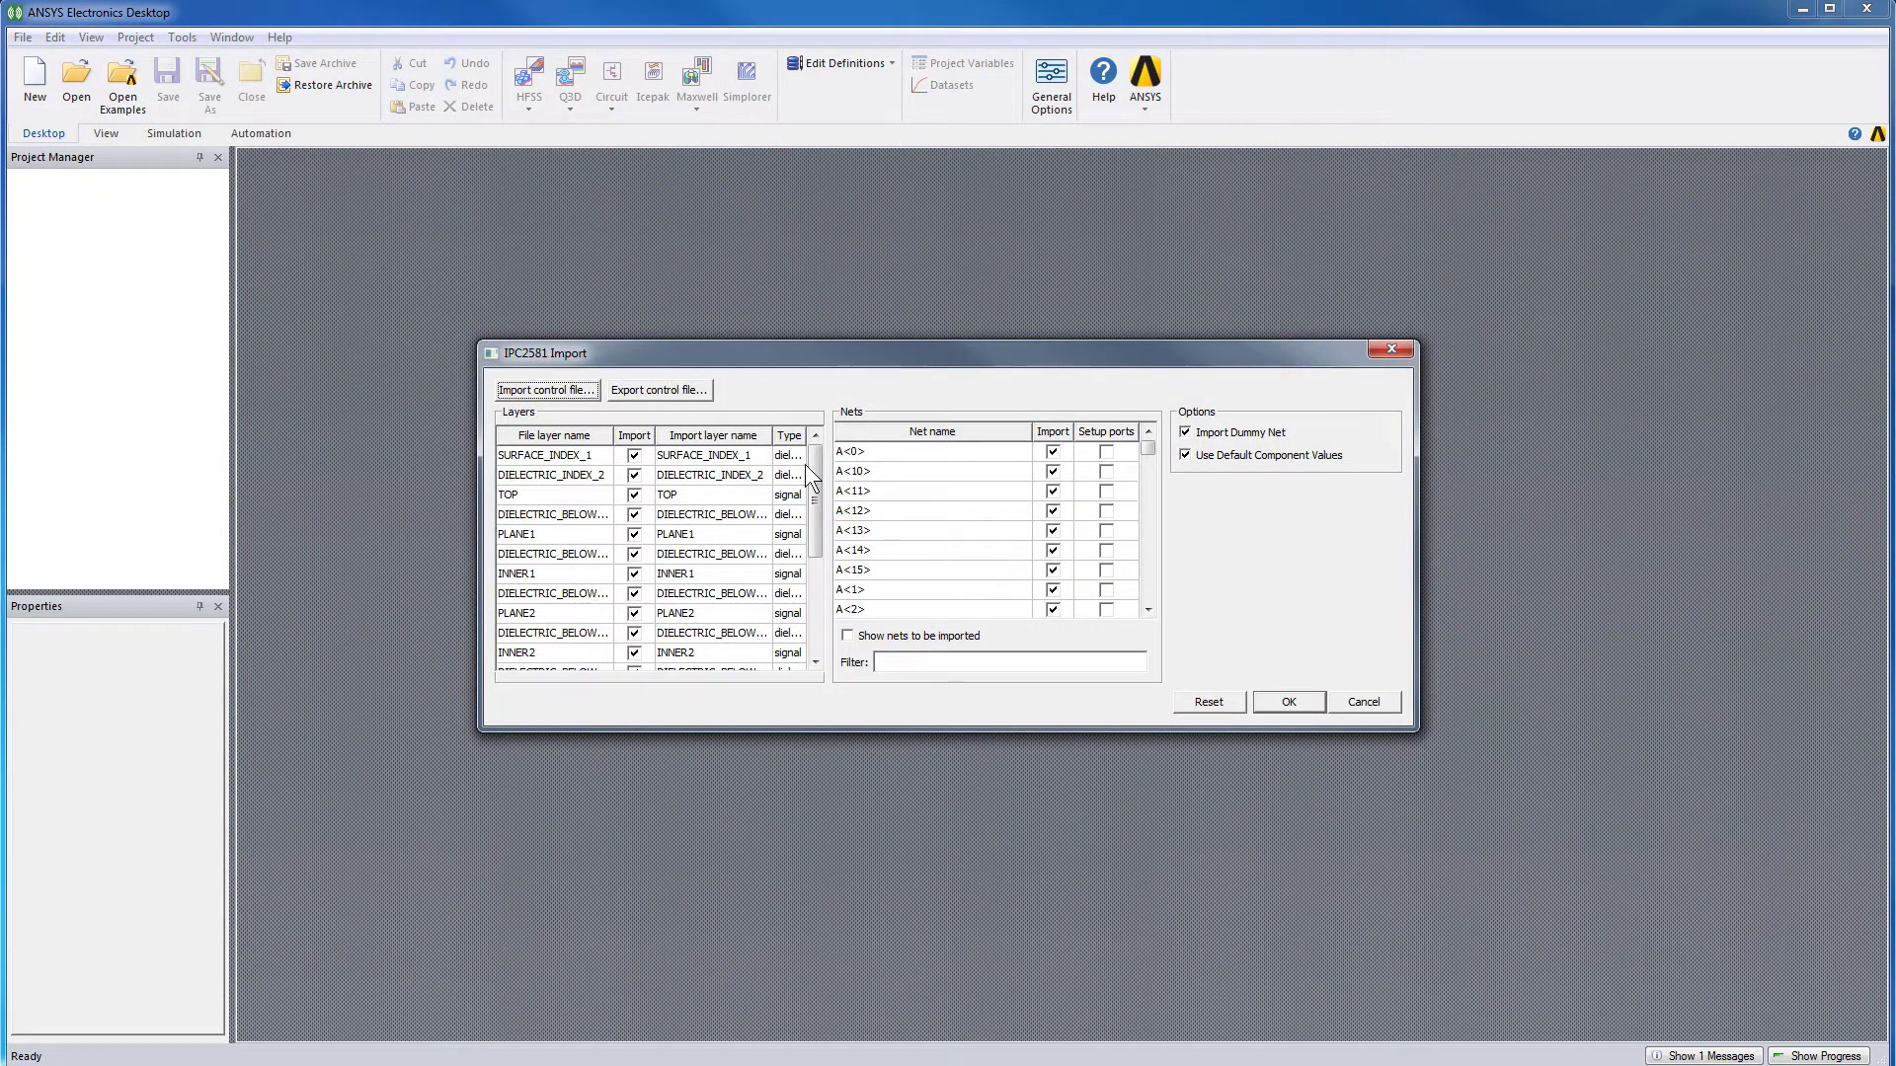
{"action": "scroll", "coordinate": [812, 489], "scroll_direction": "down", "scroll_amount": 3}
{"action": "left_click_drag", "start_coordinate": [1147, 451], "coordinate": [1135, 605]}
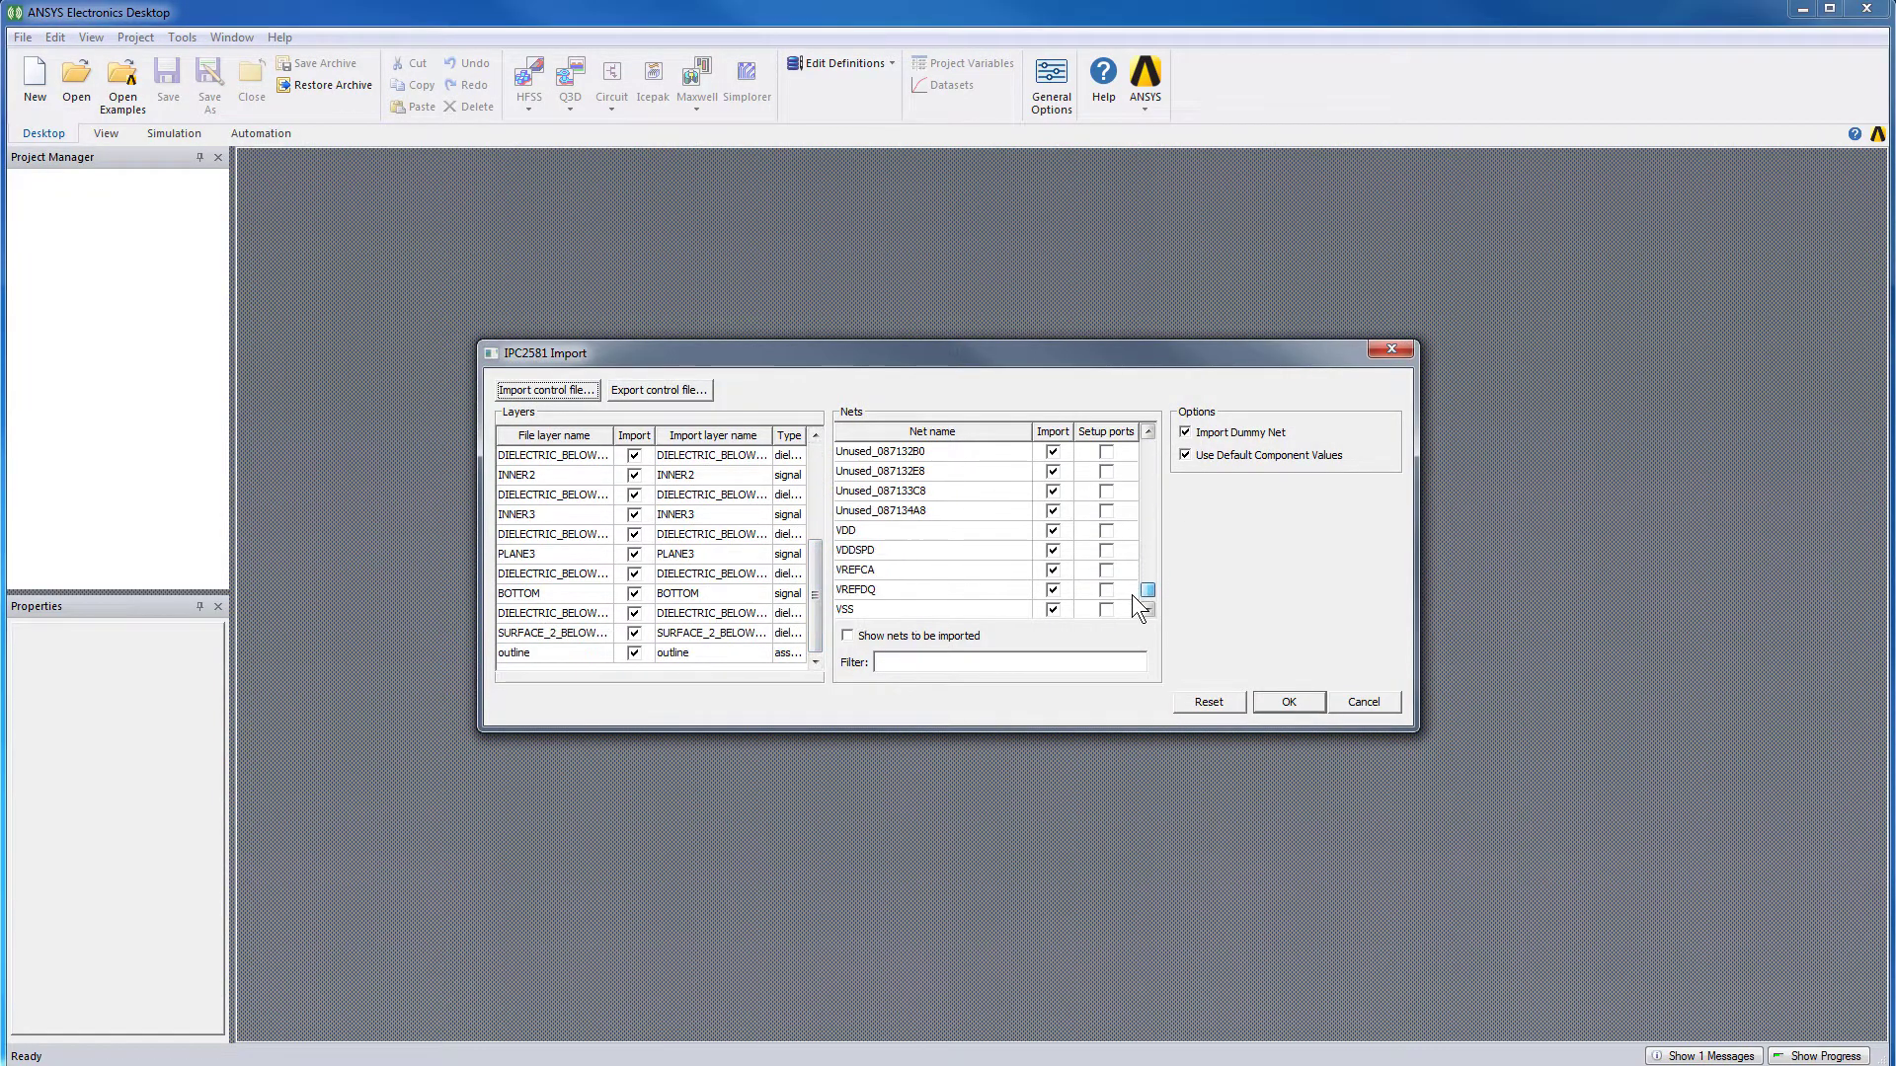
{"action": "left_click", "coordinate": [1286, 700]}
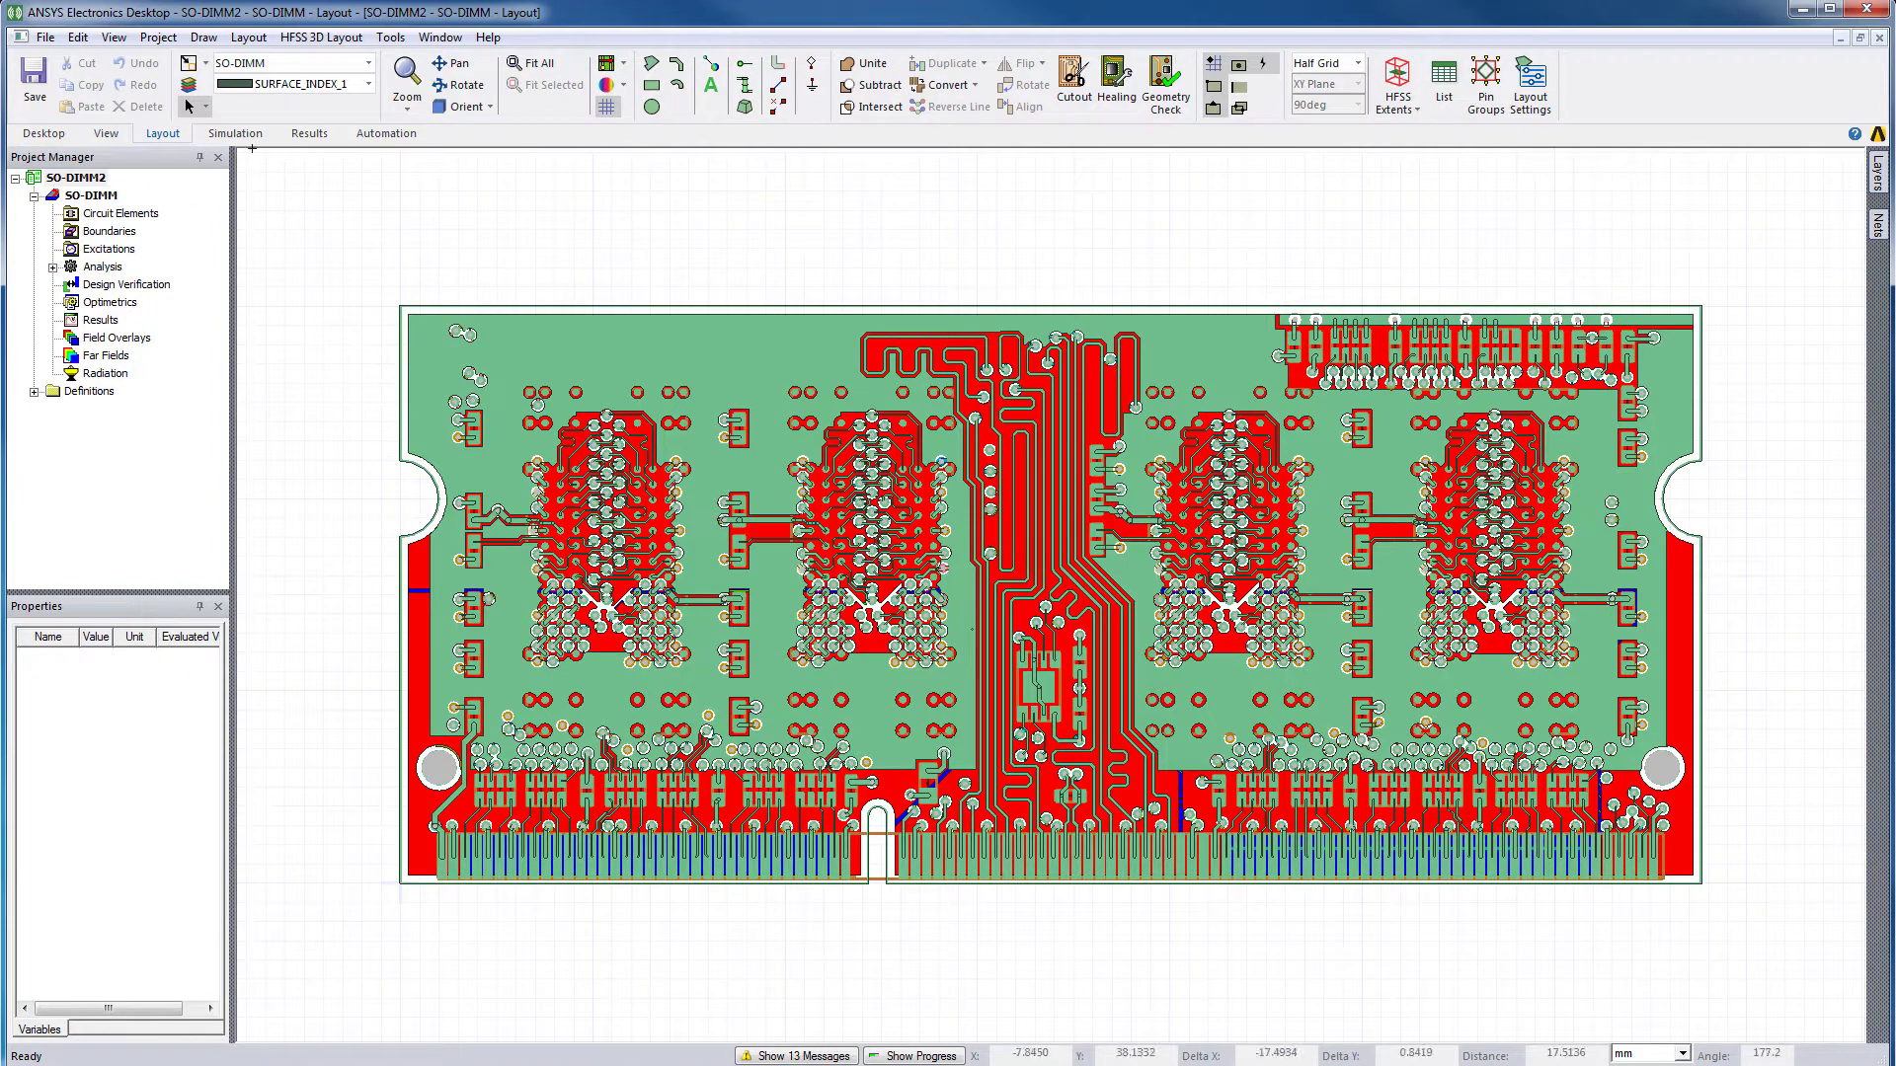
- Create HFSS Setup 1 with Save fields enabled and accept the 0–20 GHz frequency sweep
{"action": "left_click", "coordinate": [255, 140]}
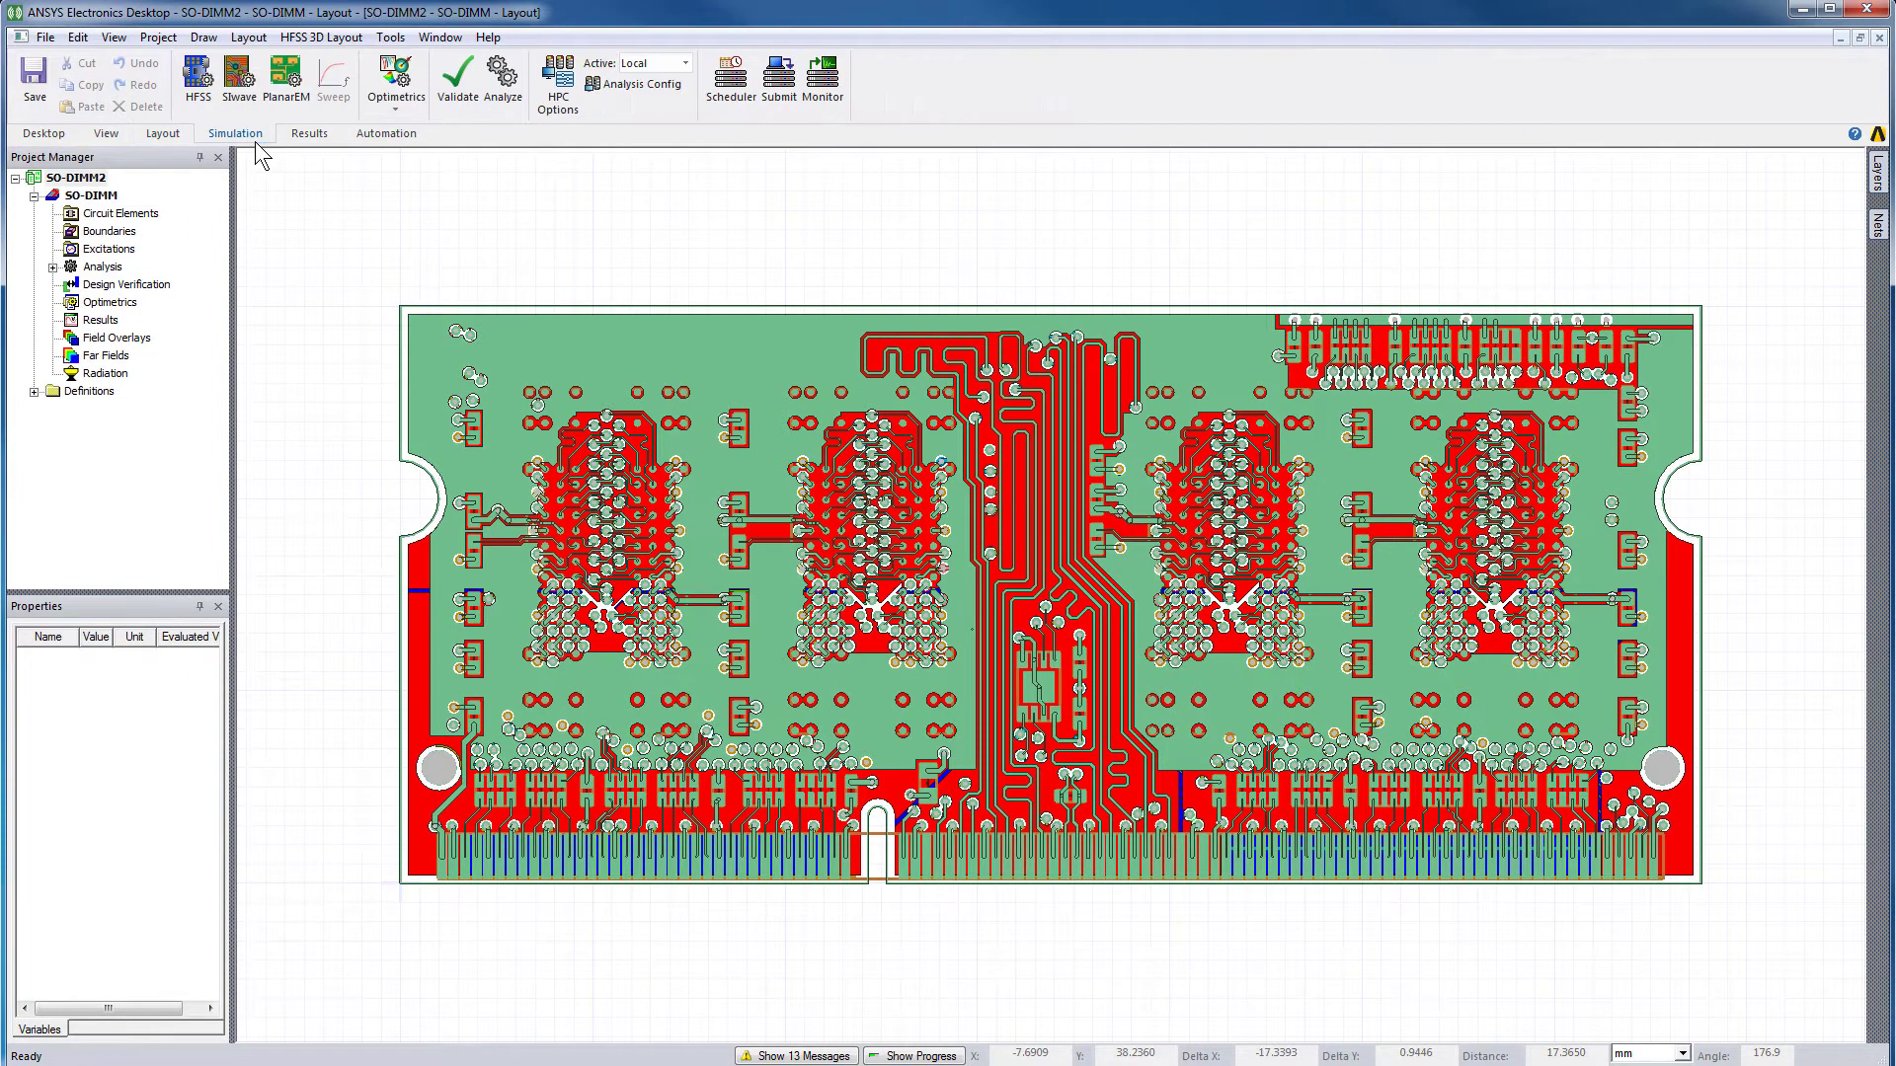
{"action": "left_click", "coordinate": [196, 97]}
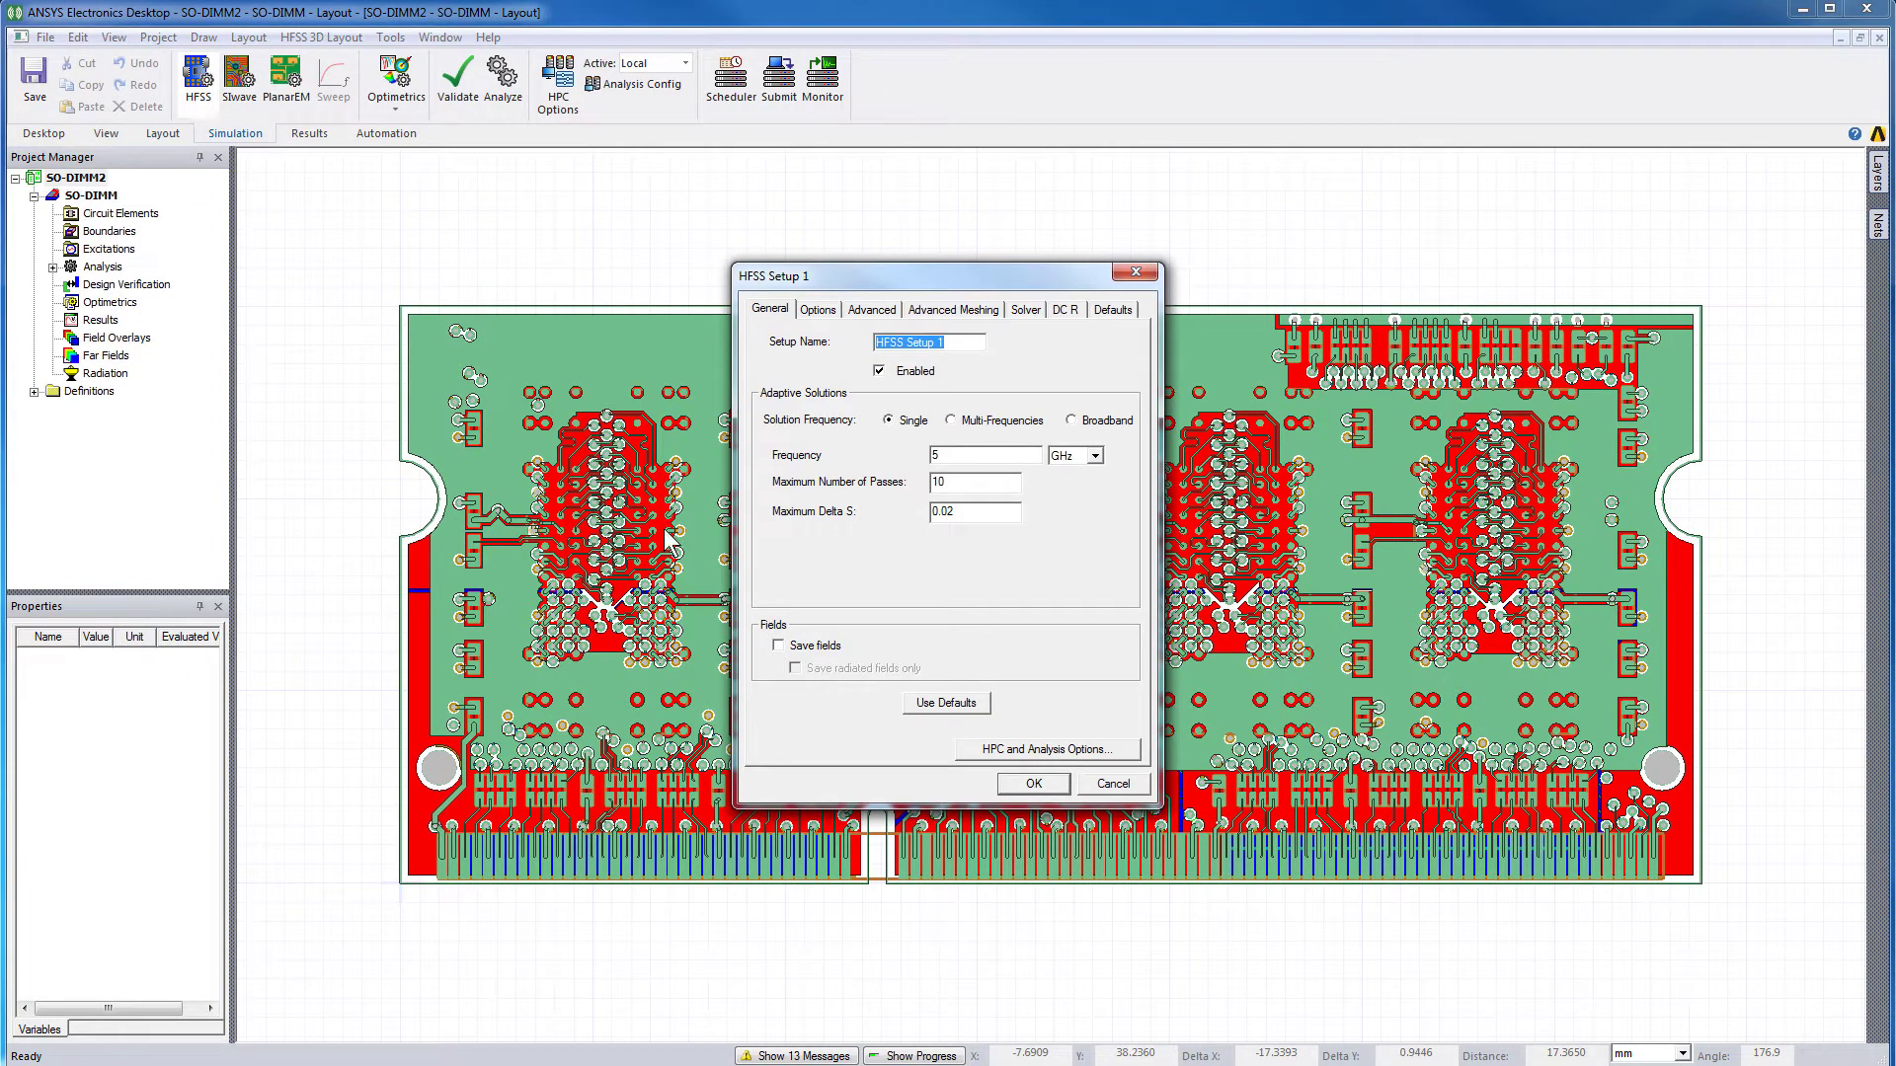
{"action": "left_click", "coordinate": [779, 645]}
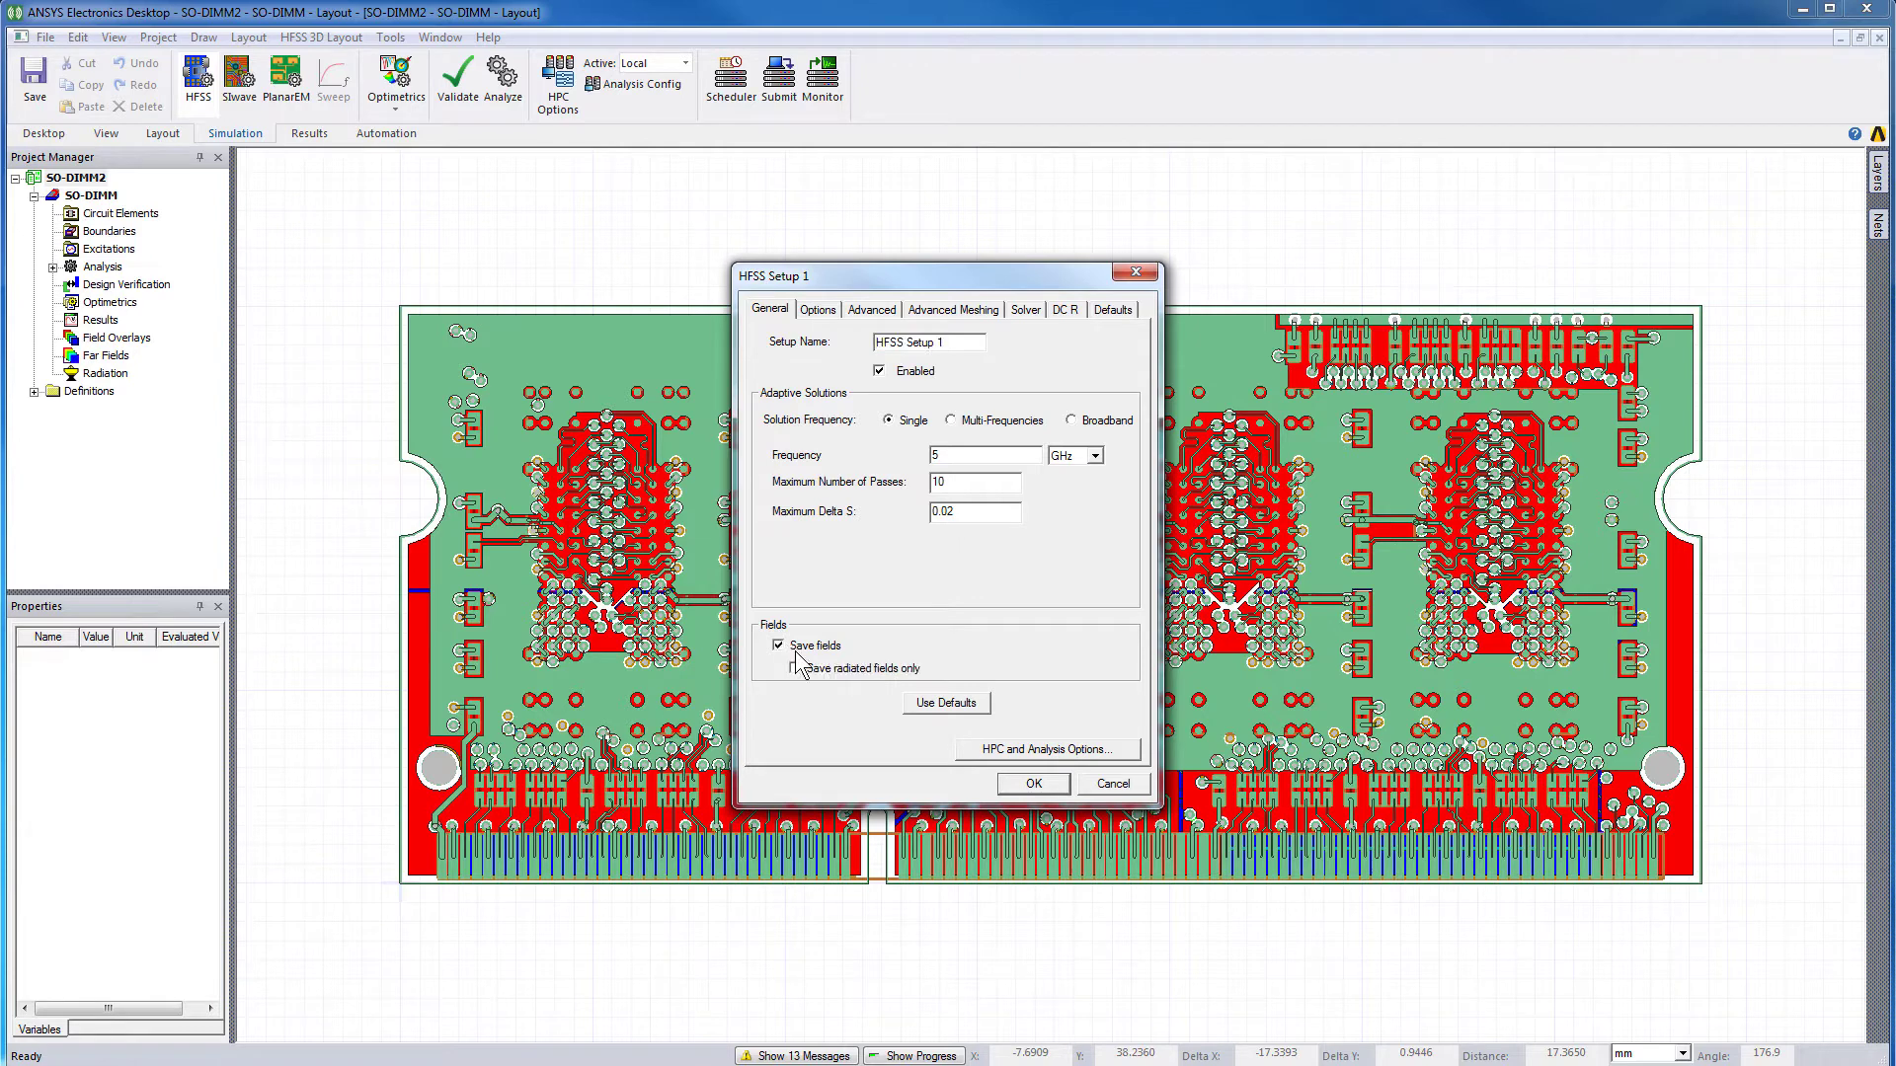
{"action": "left_click", "coordinate": [1053, 793]}
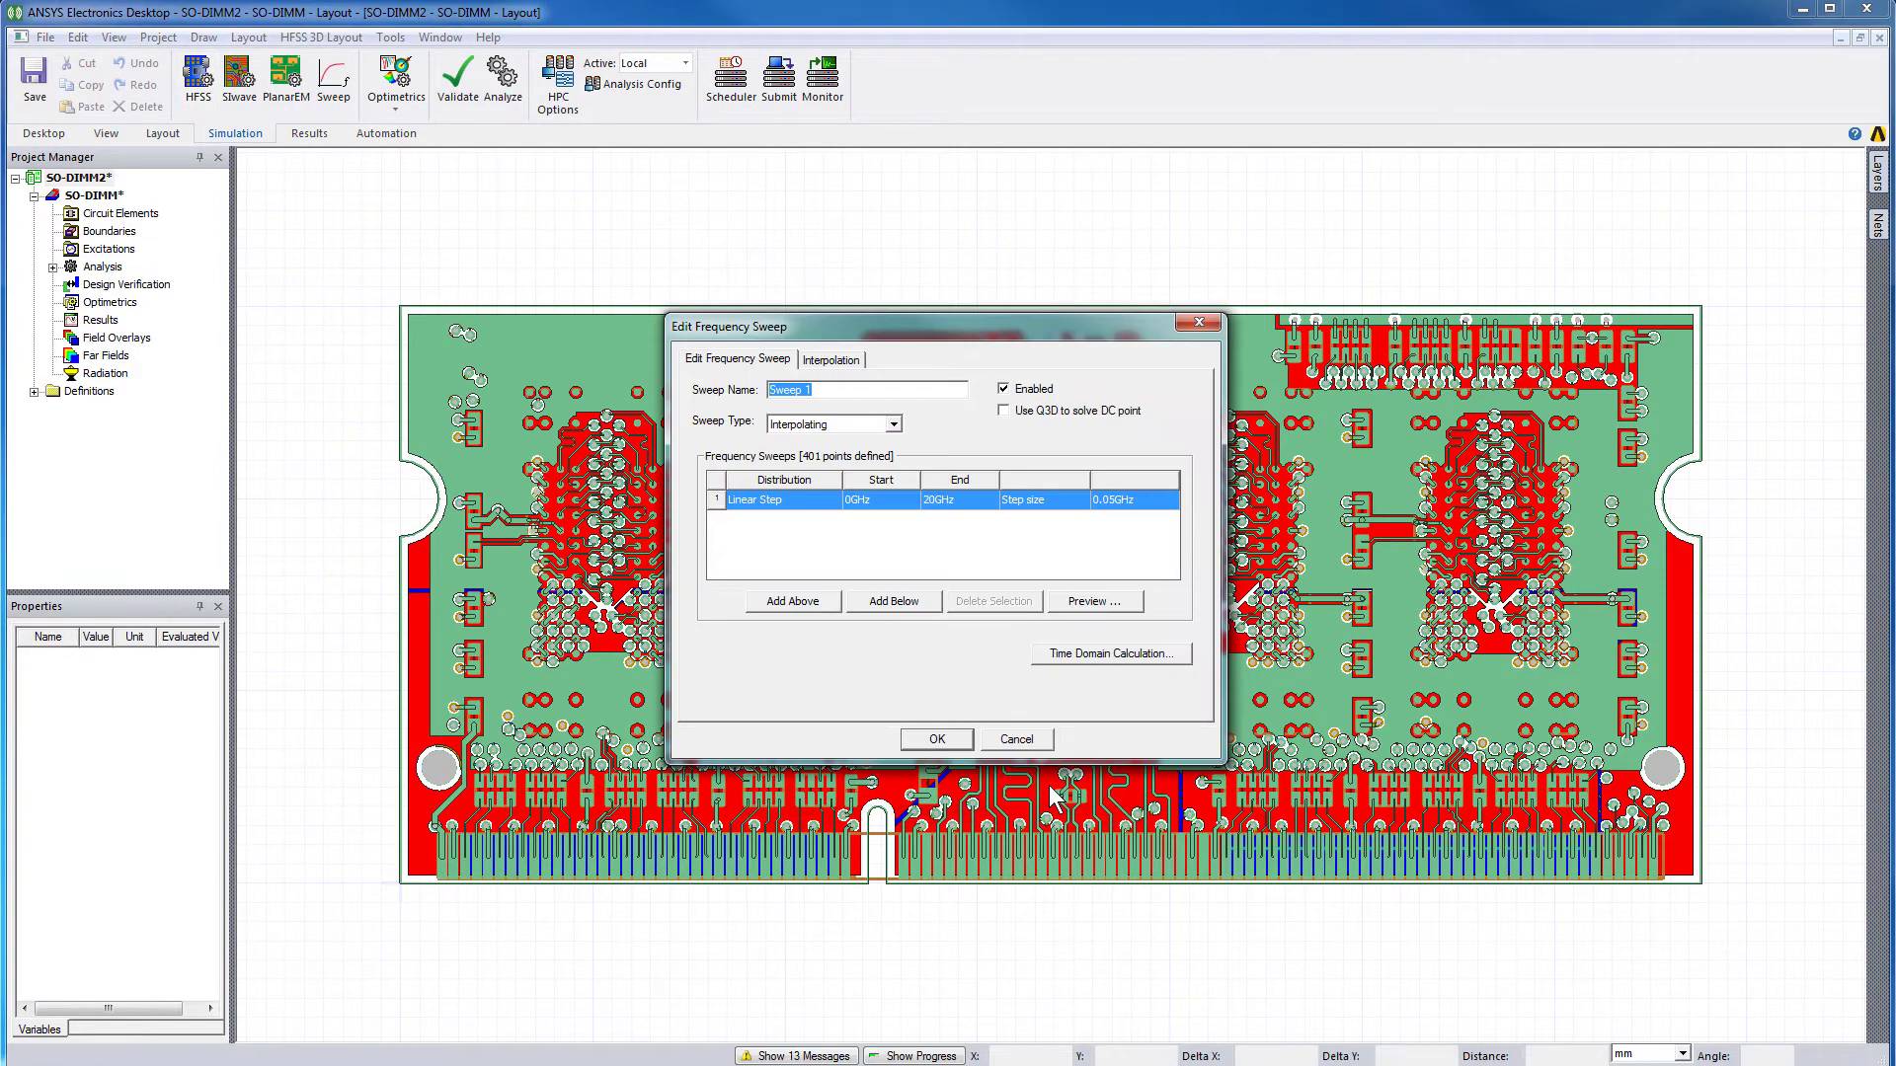
{"action": "left_click", "coordinate": [1003, 741]}
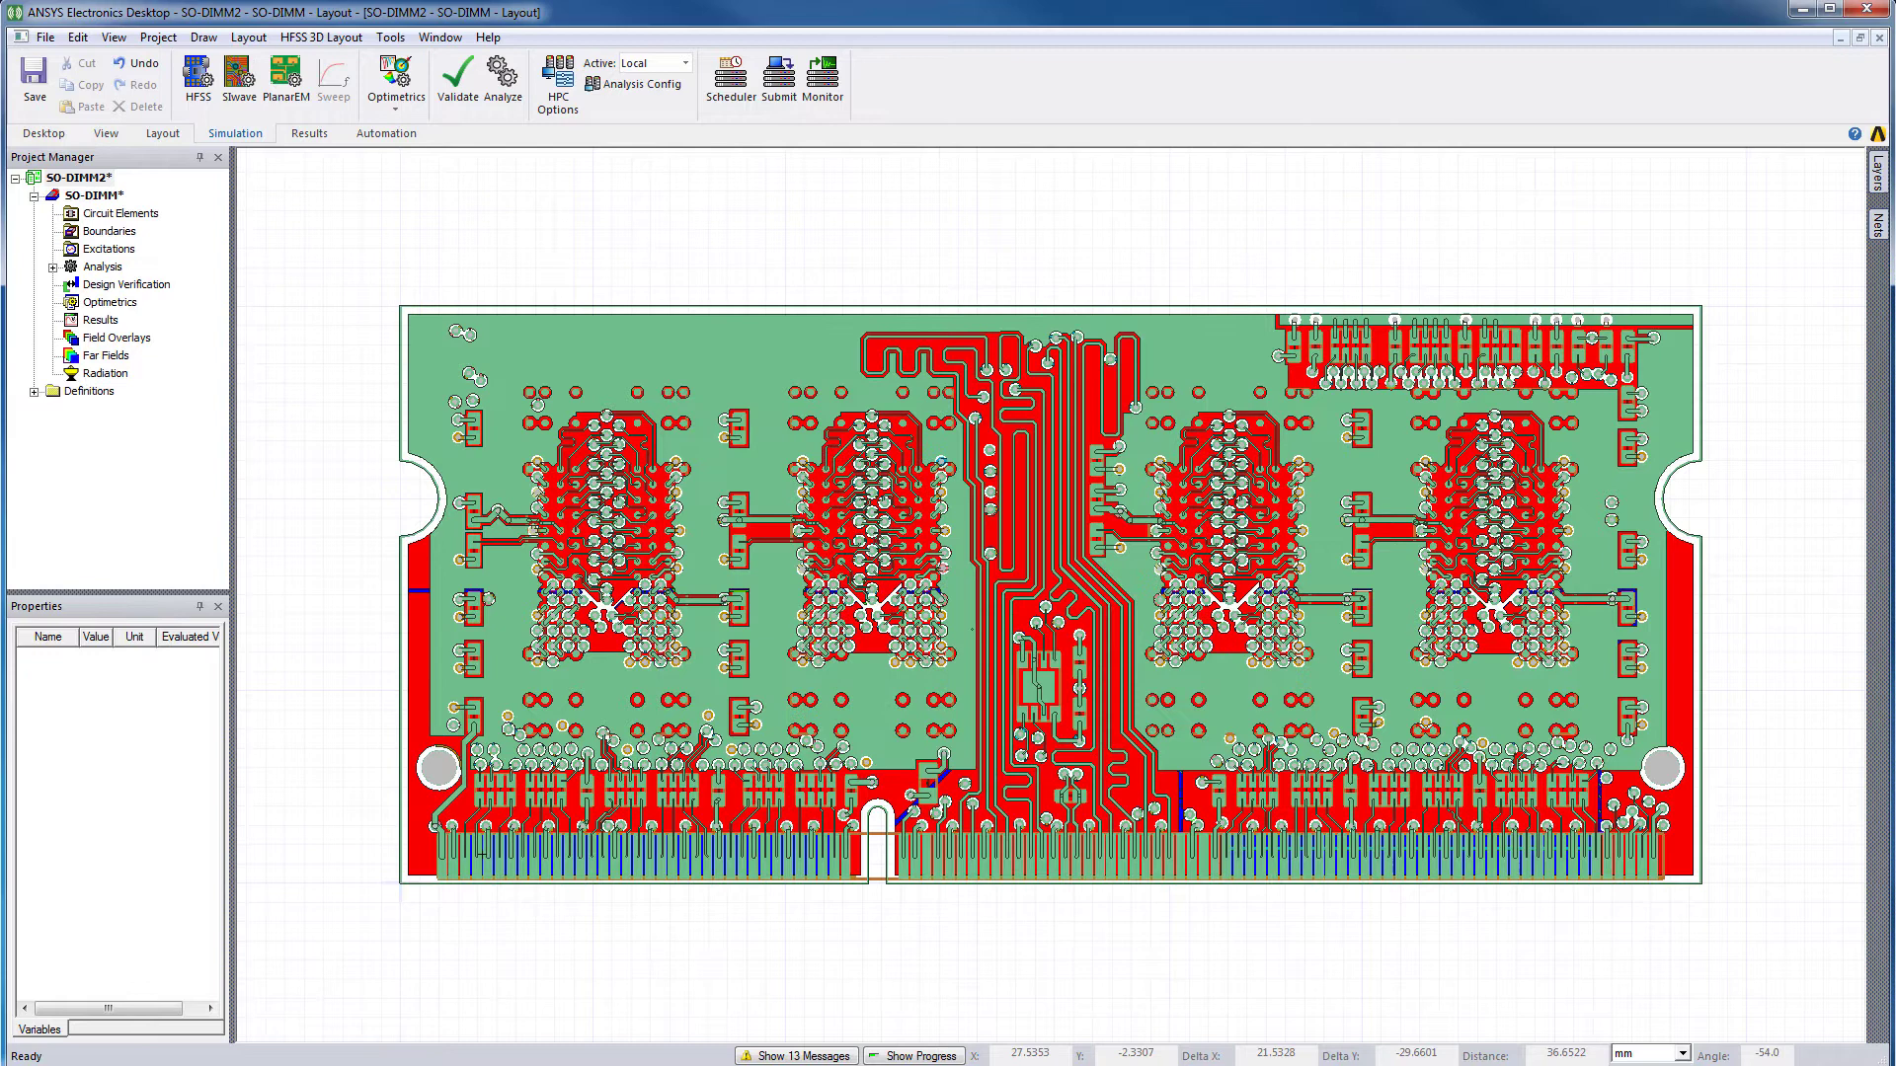
{"action": "left_click", "coordinate": [52, 266]}
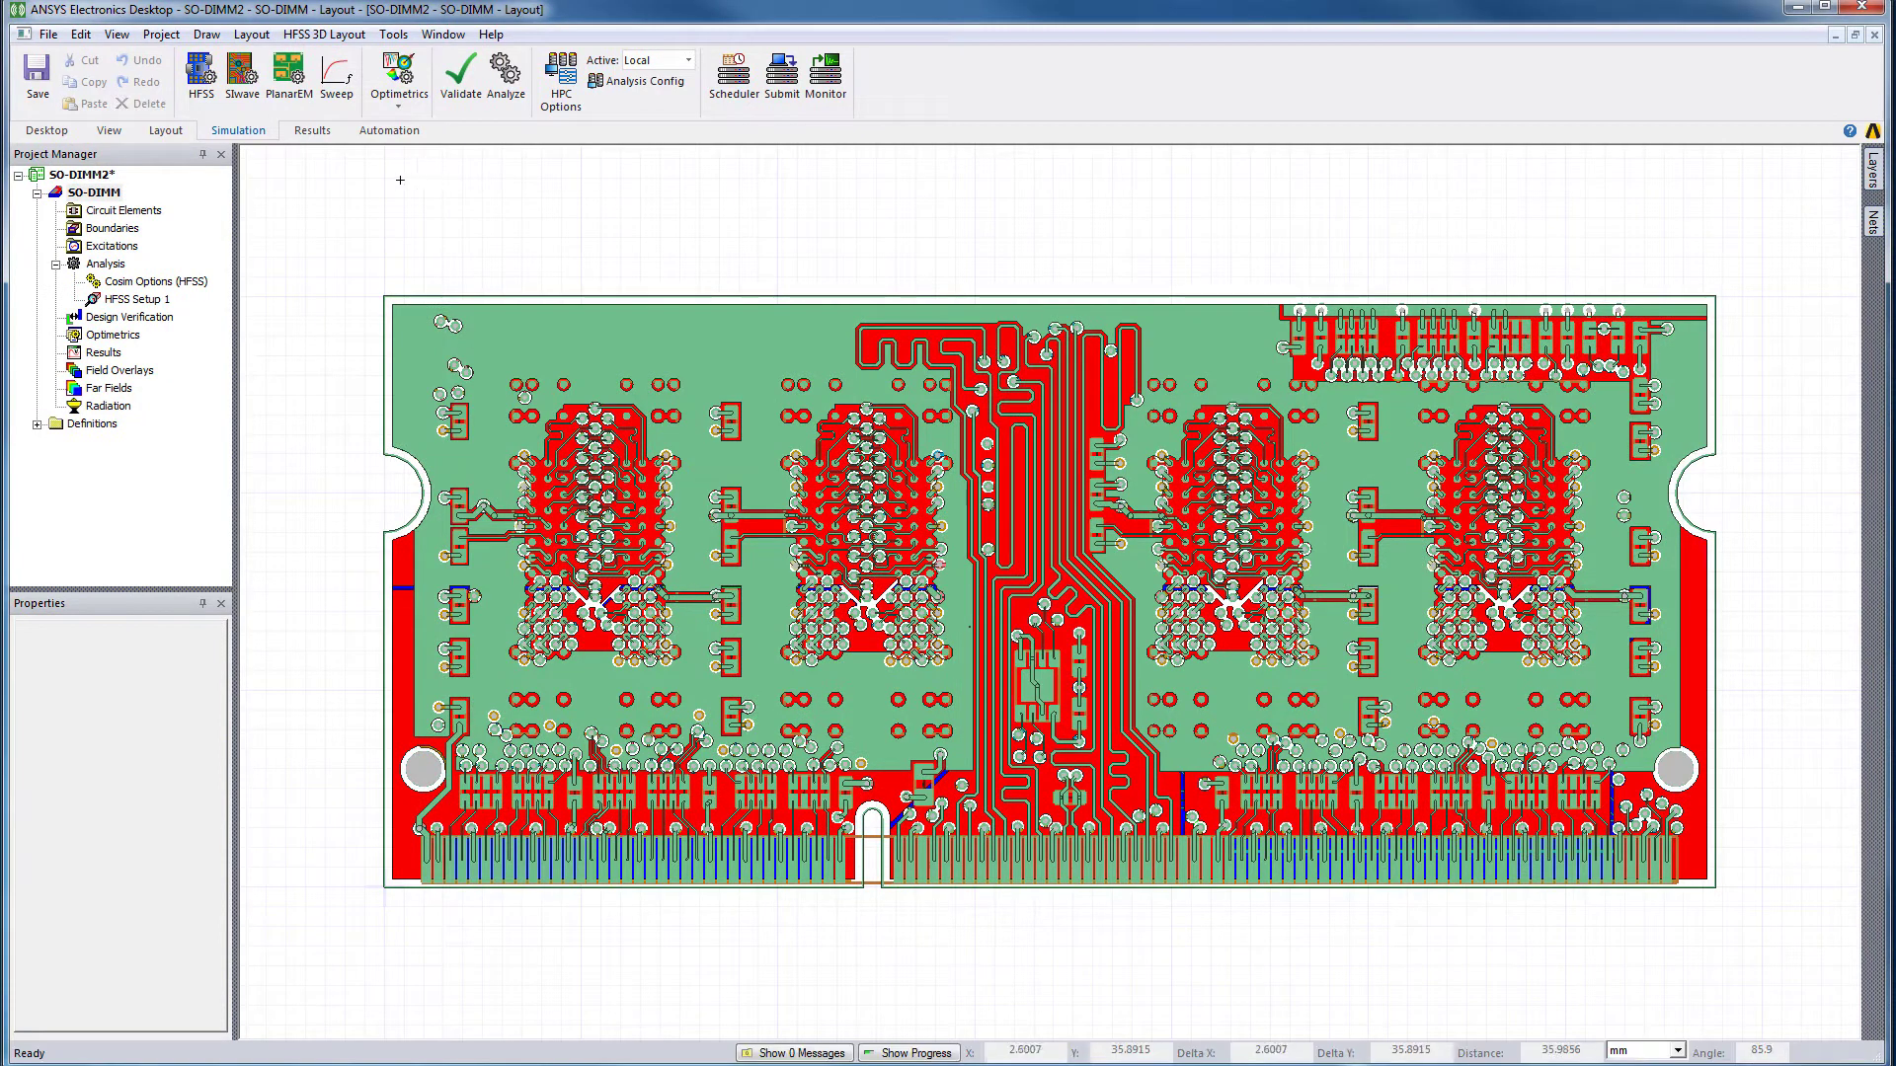
- Open the Edit Layers stackup editor from the Layout tools
{"action": "left_click", "coordinate": [181, 136]}
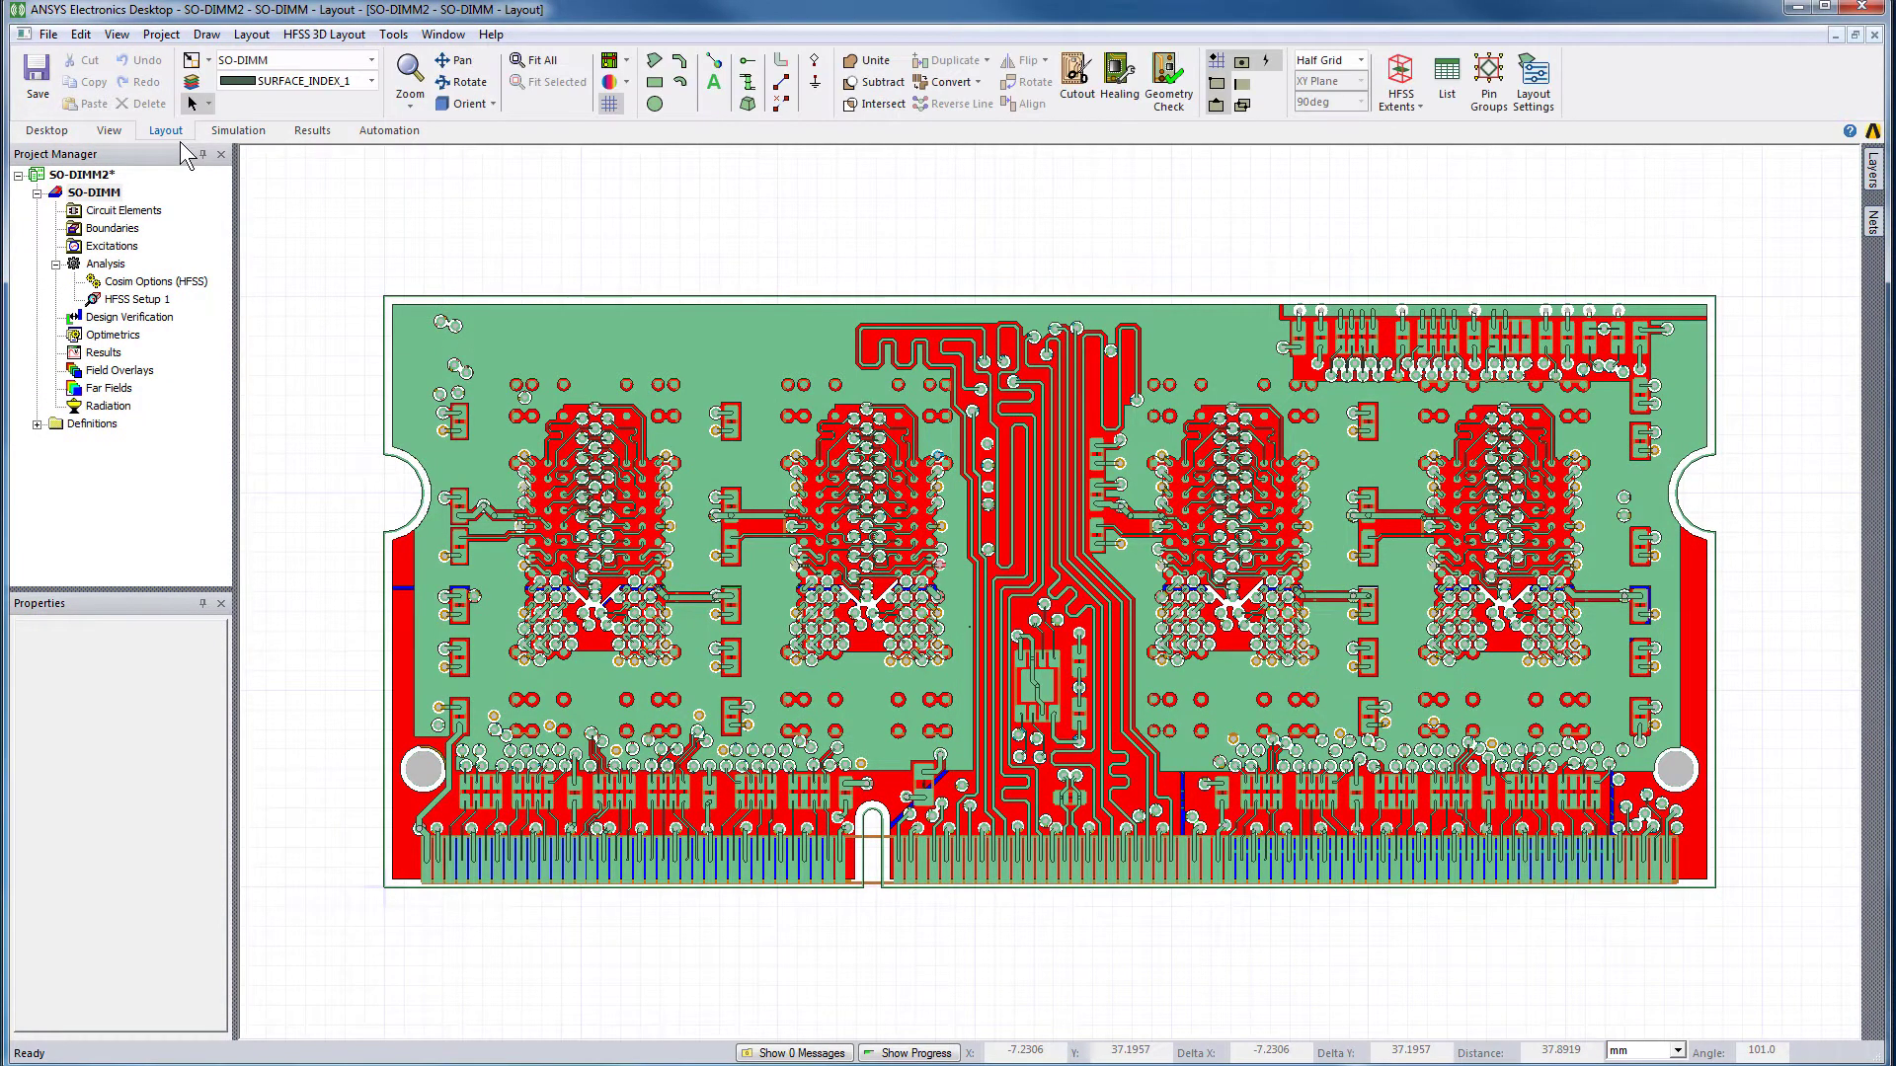
{"action": "left_click", "coordinate": [192, 85]}
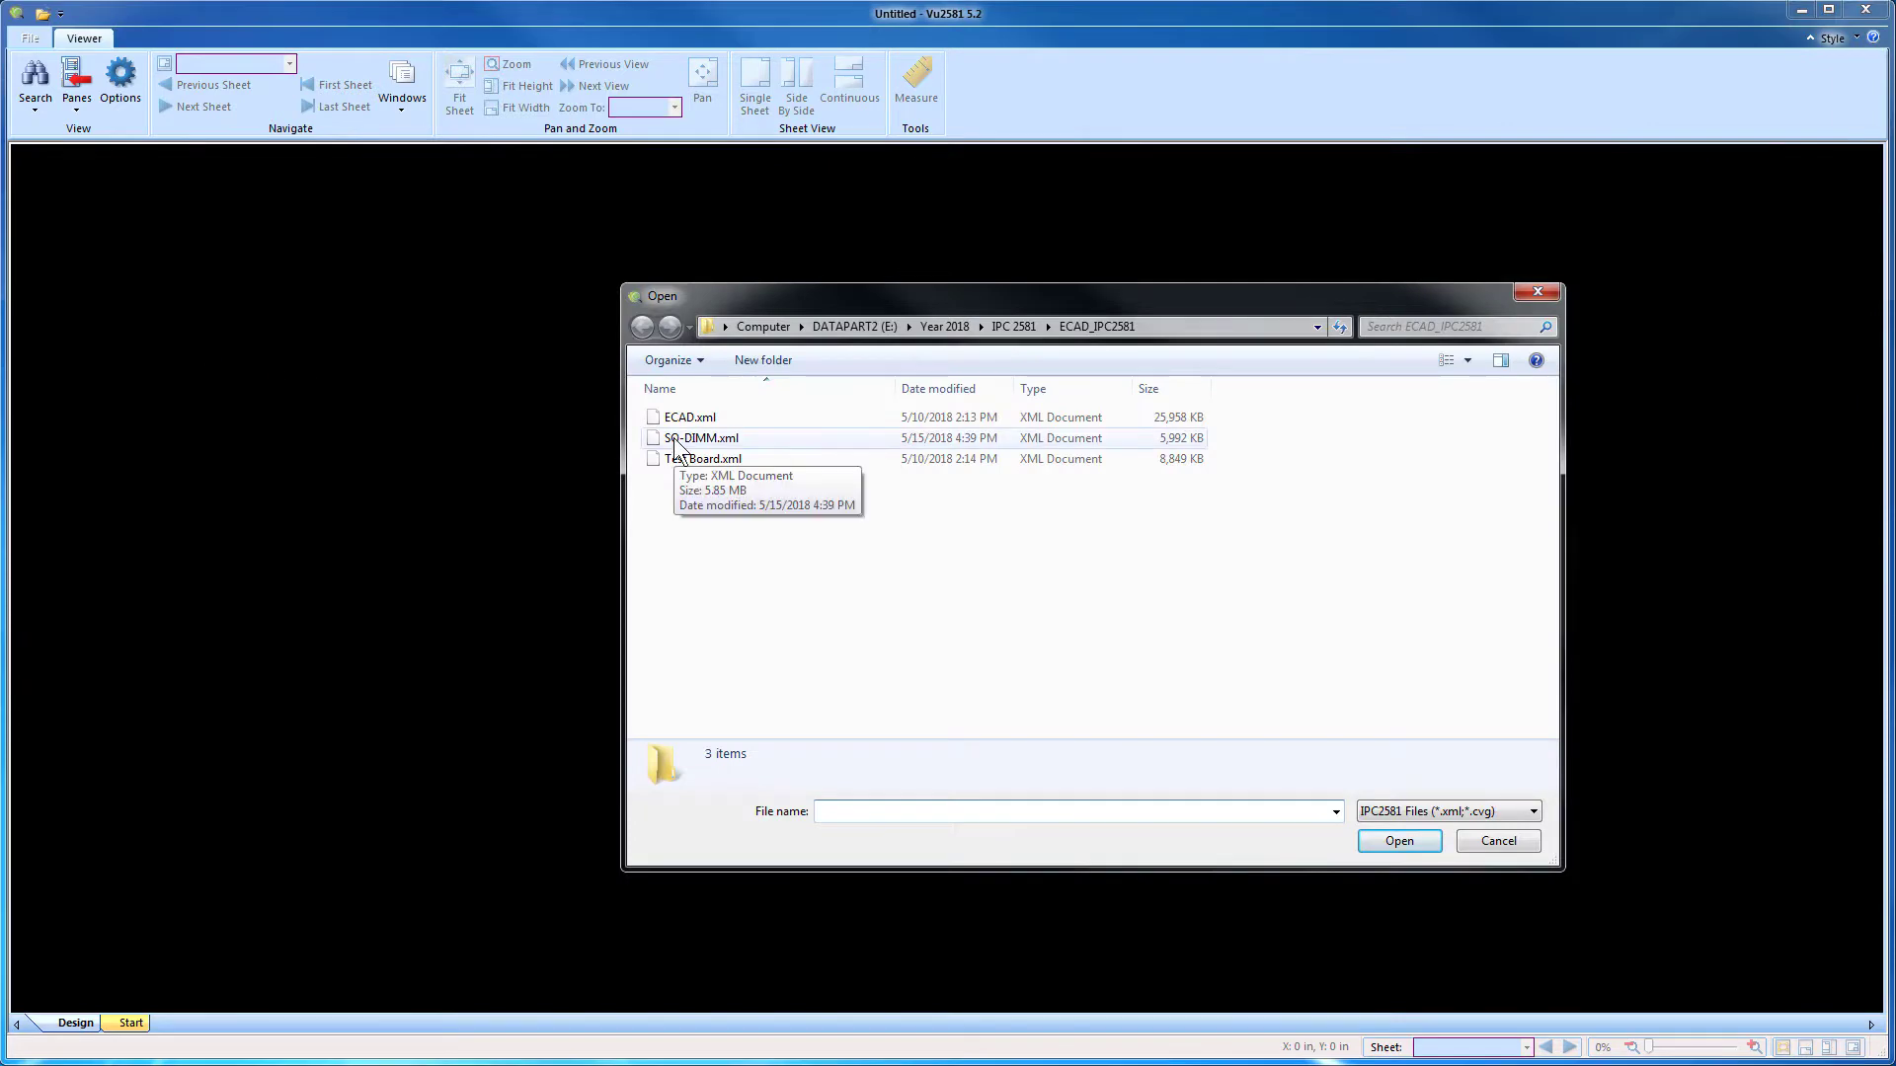
- Load SO-DIMM.xml in Vu2581 and show the PCB View Format pane with layer colours
{"action": "left_click", "coordinate": [676, 439]}
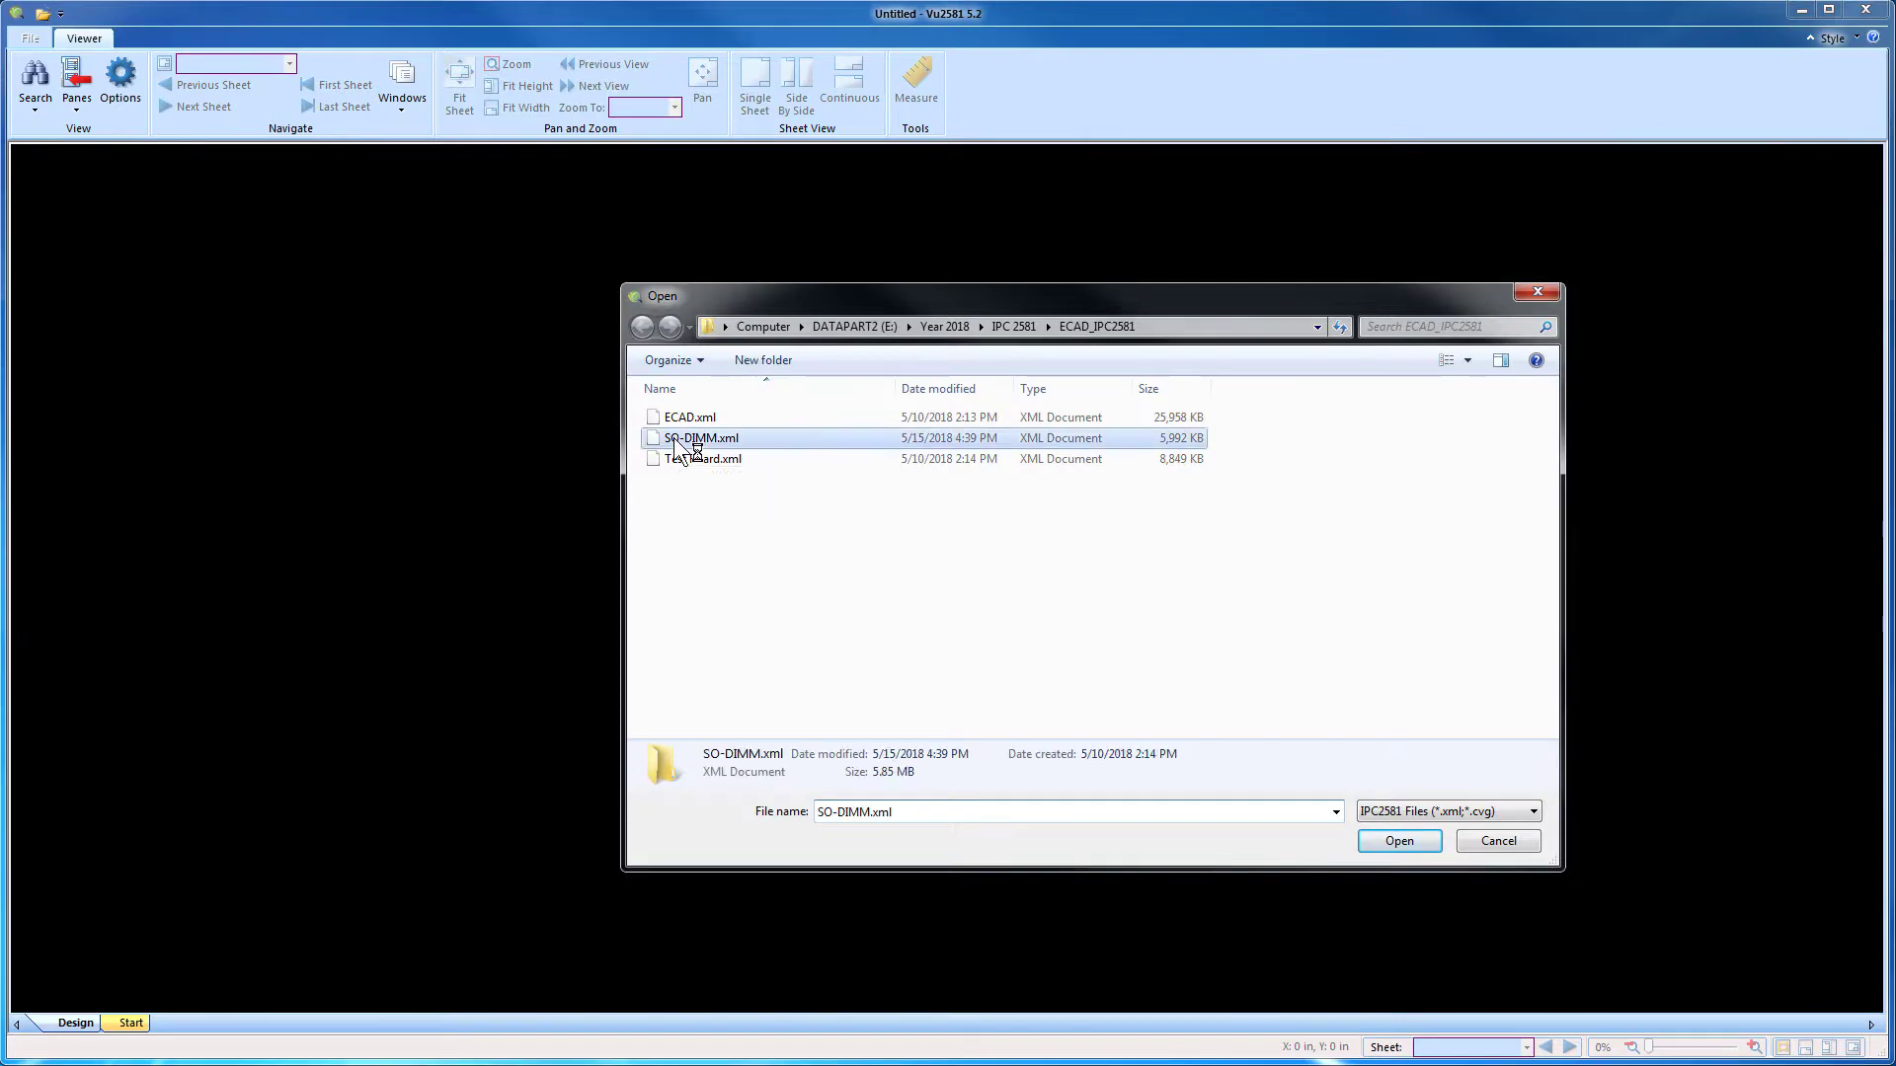
{"action": "left_click", "coordinate": [1399, 841]}
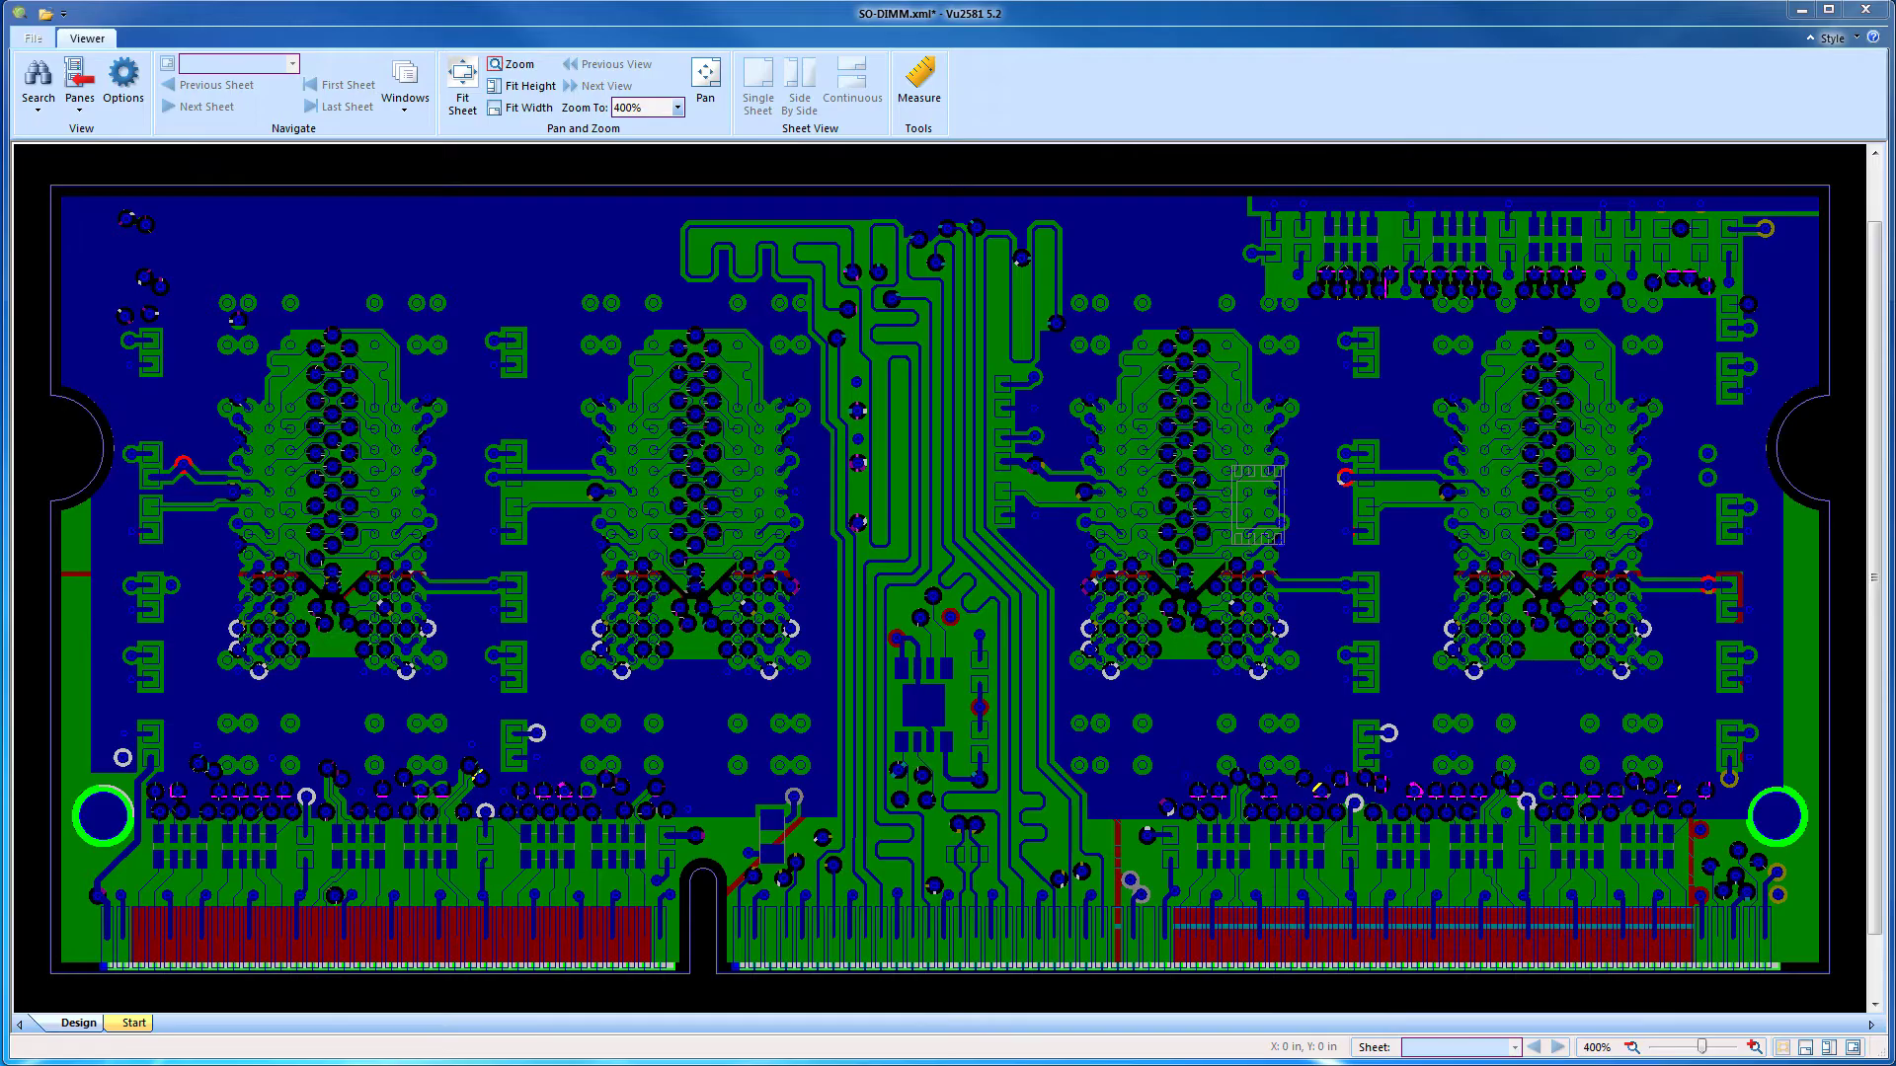
{"action": "left_click", "coordinate": [82, 117]}
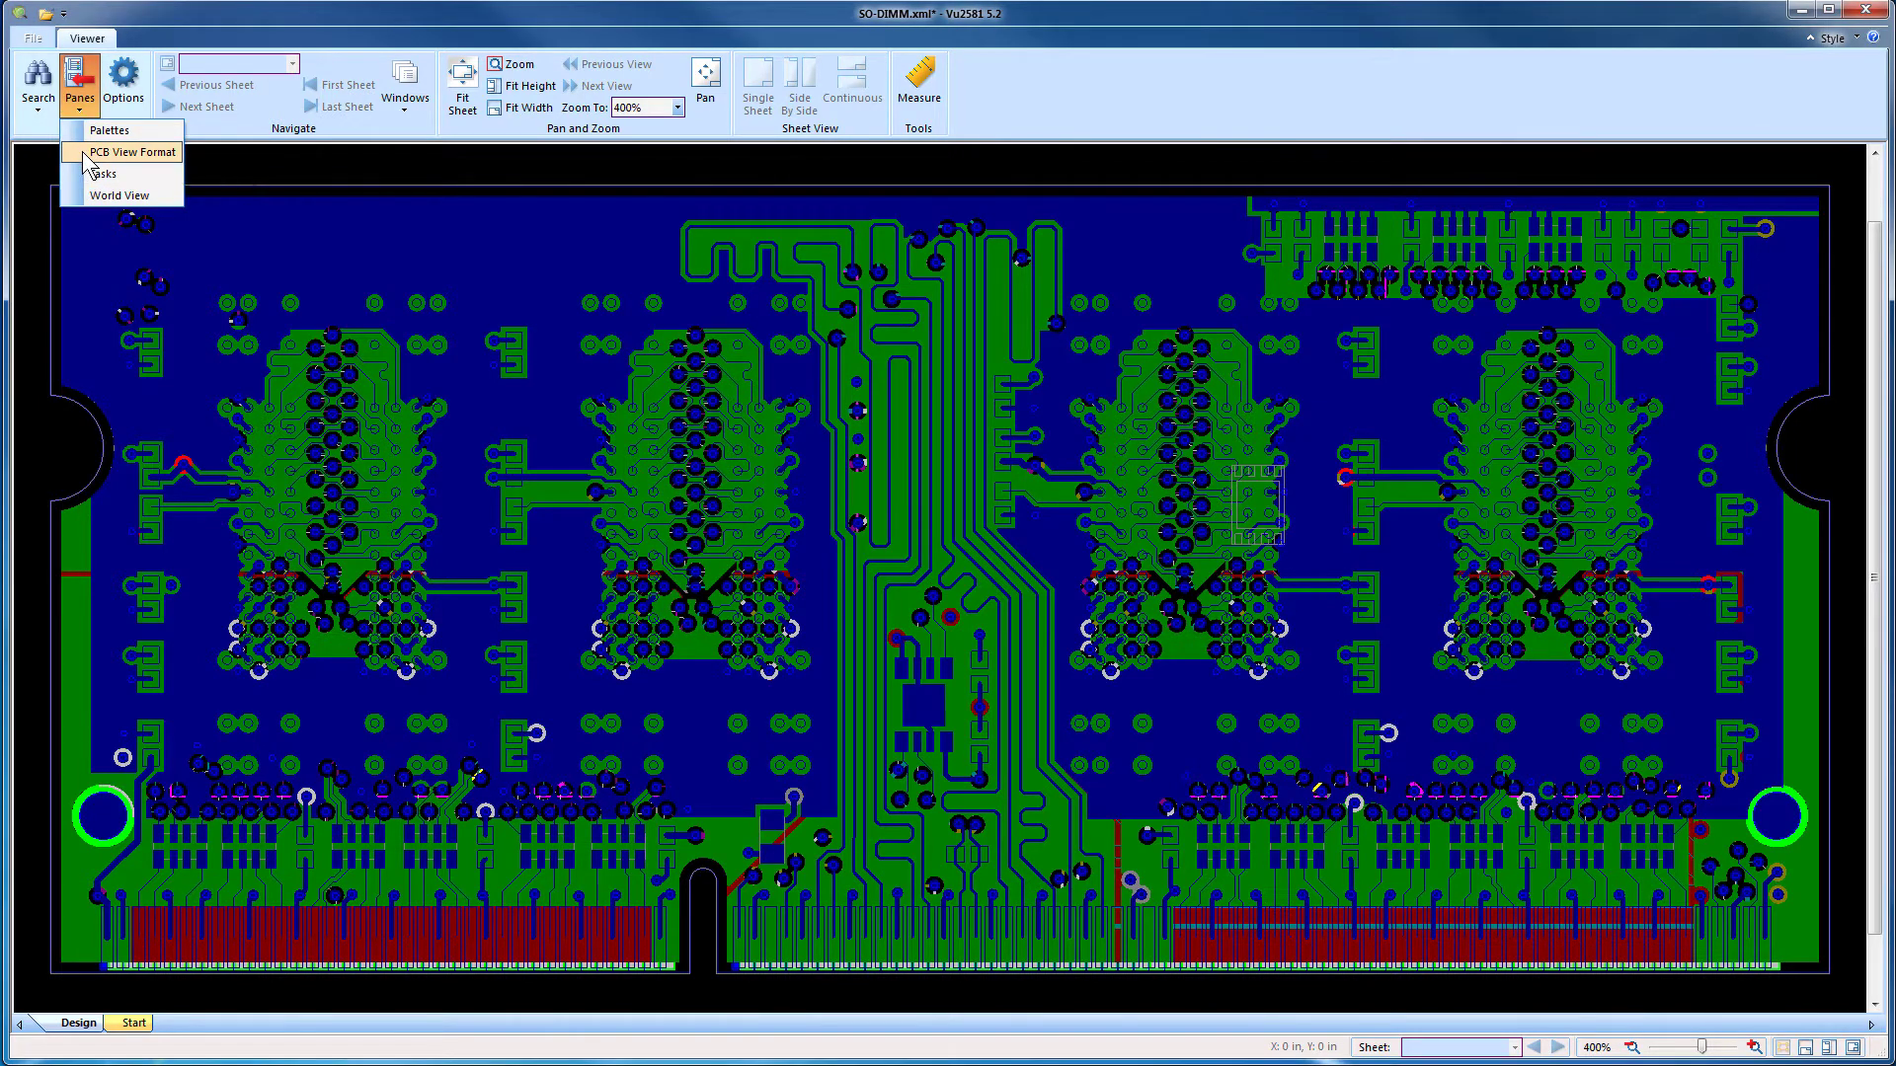
{"action": "left_click", "coordinate": [84, 154]}
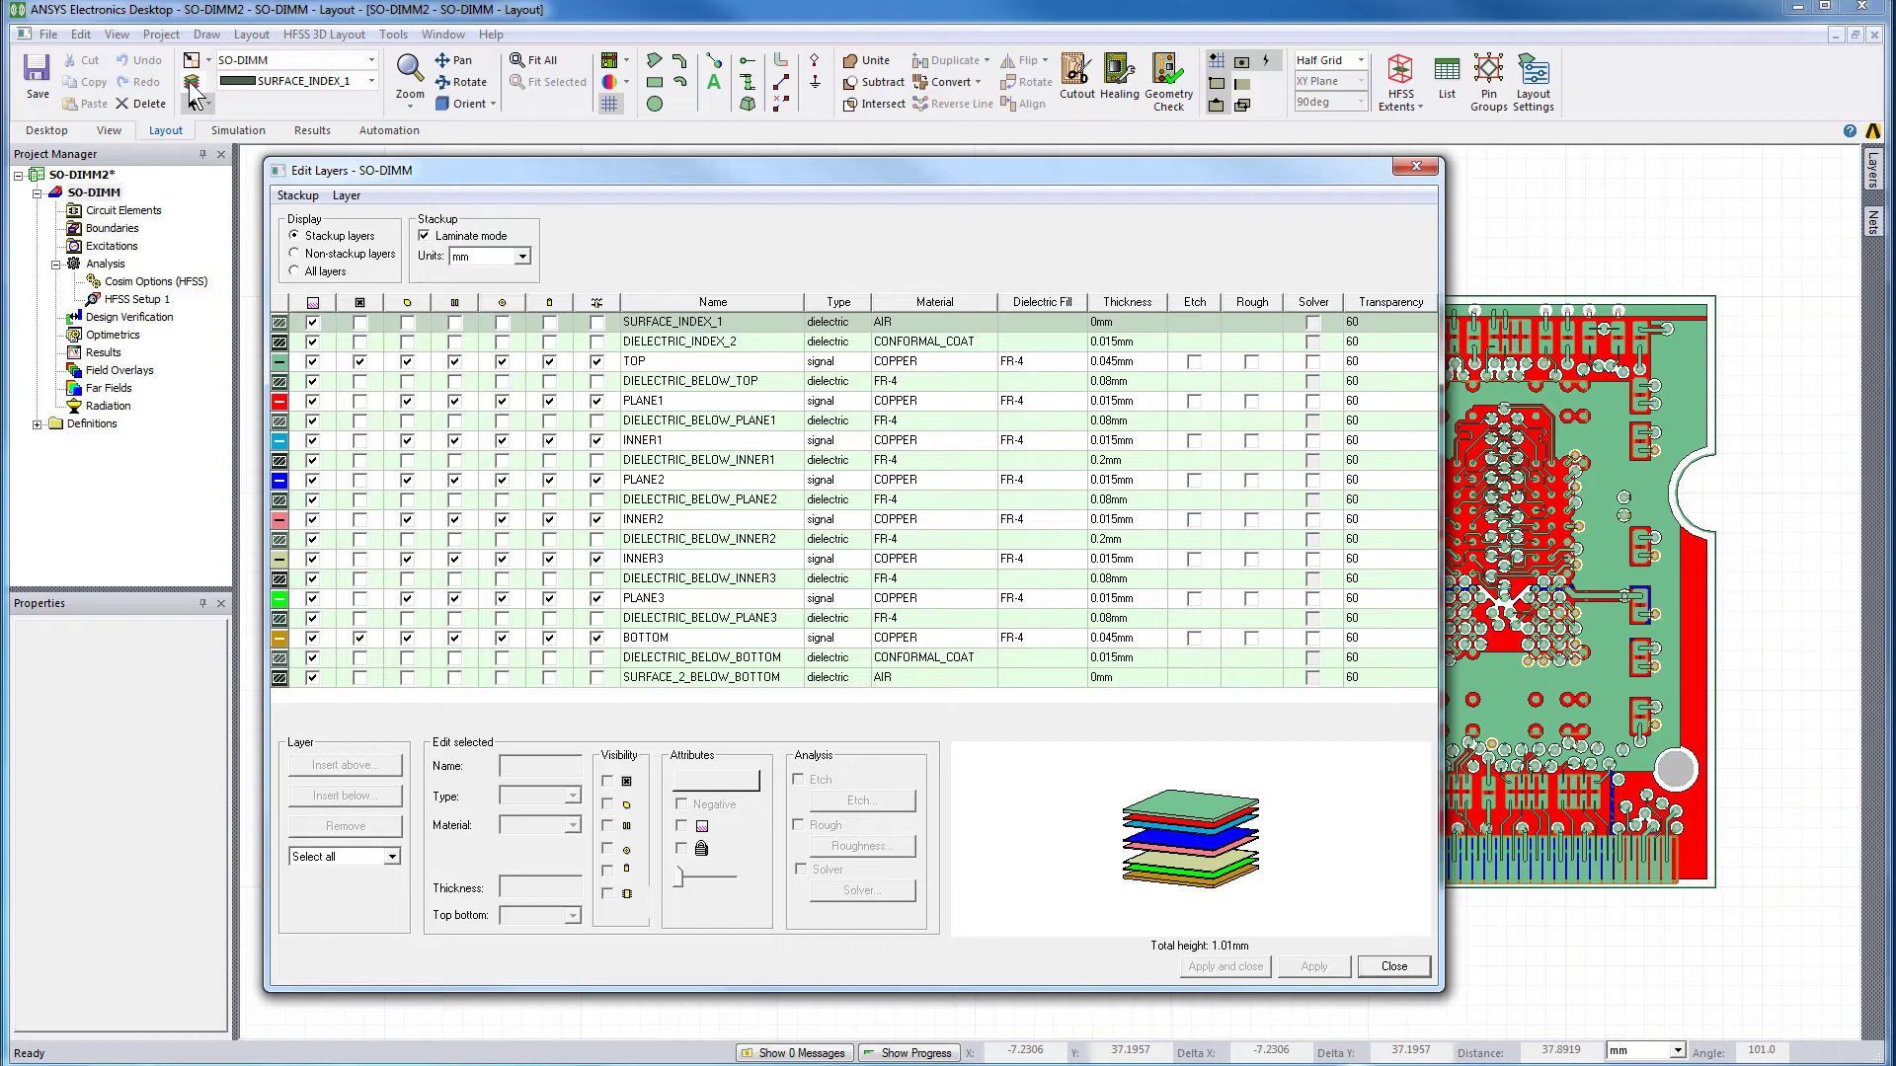
- Open the Select Definition material list for the TOP layer's material
{"action": "left_click", "coordinate": [989, 362]}
{"action": "left_click", "coordinate": [990, 361]}
{"action": "scroll", "coordinate": [948, 415], "scroll_direction": "down", "scroll_amount": 2}
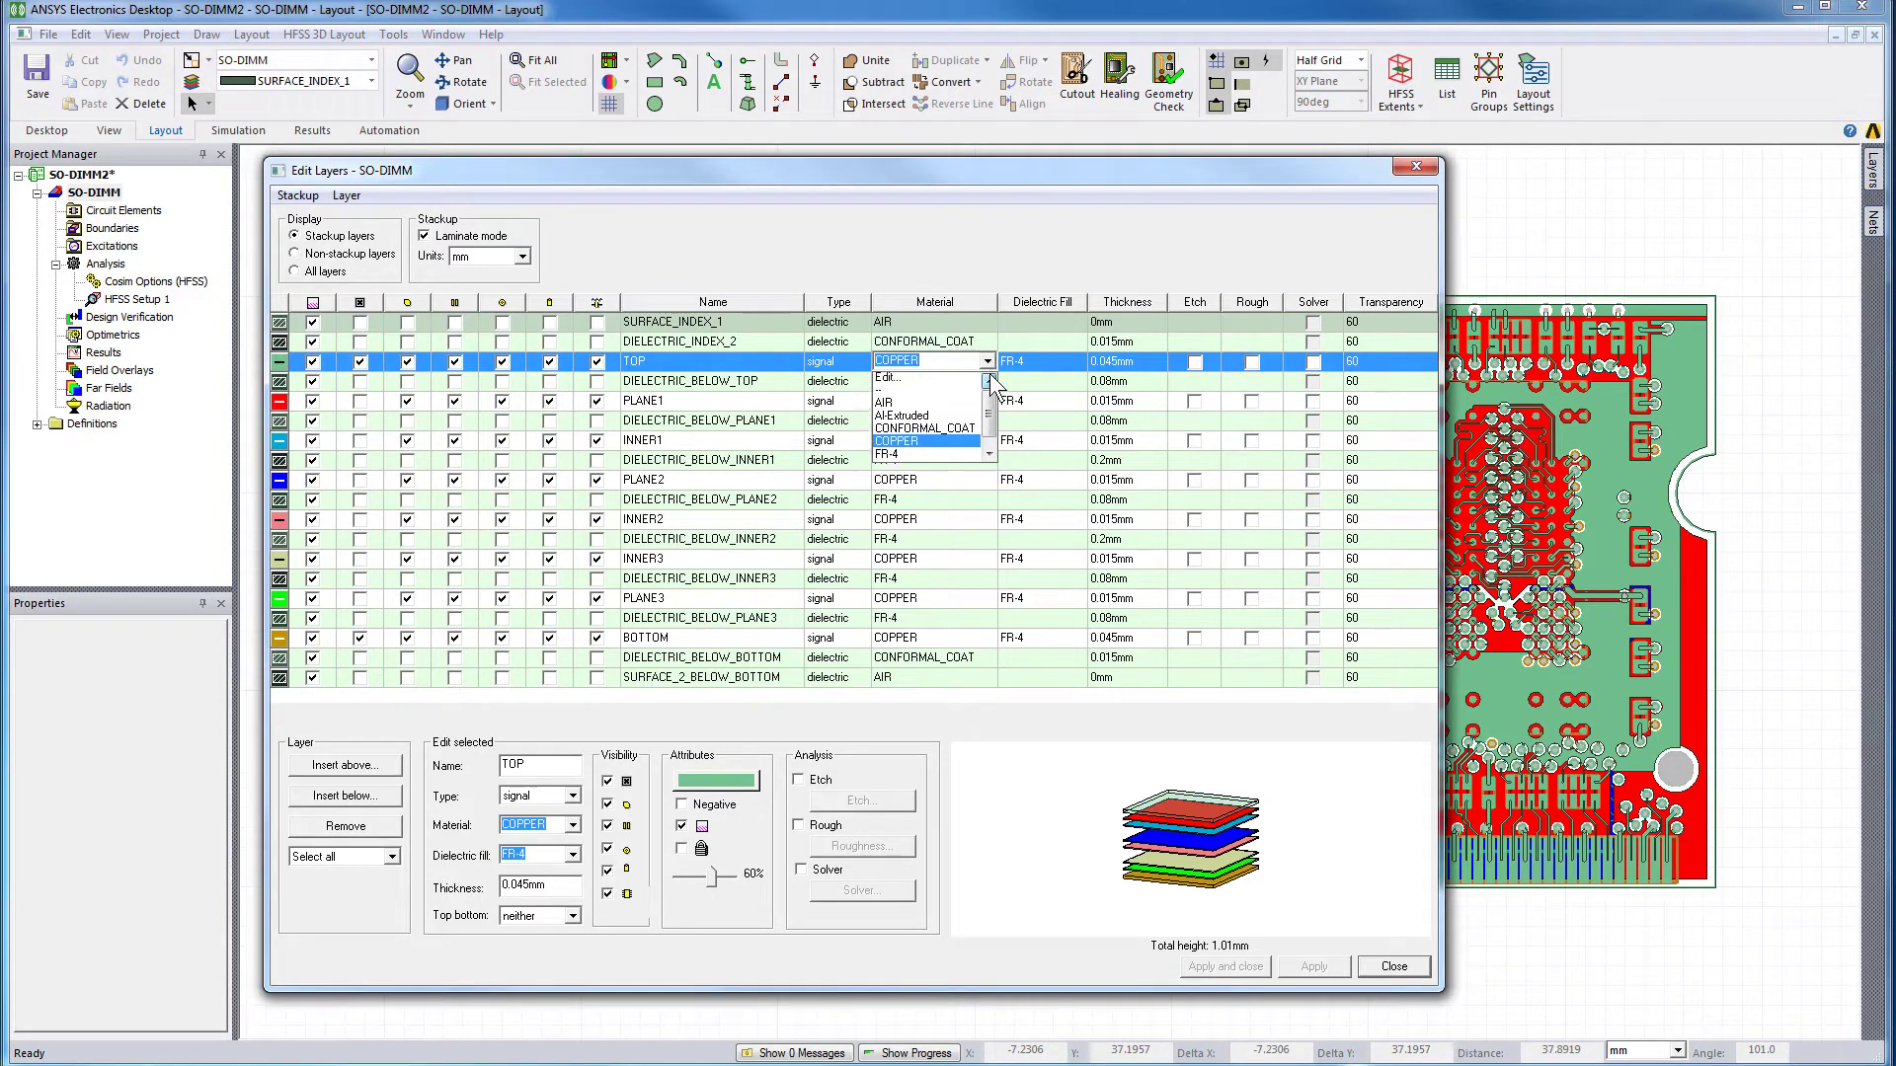
{"action": "left_click", "coordinate": [940, 383]}
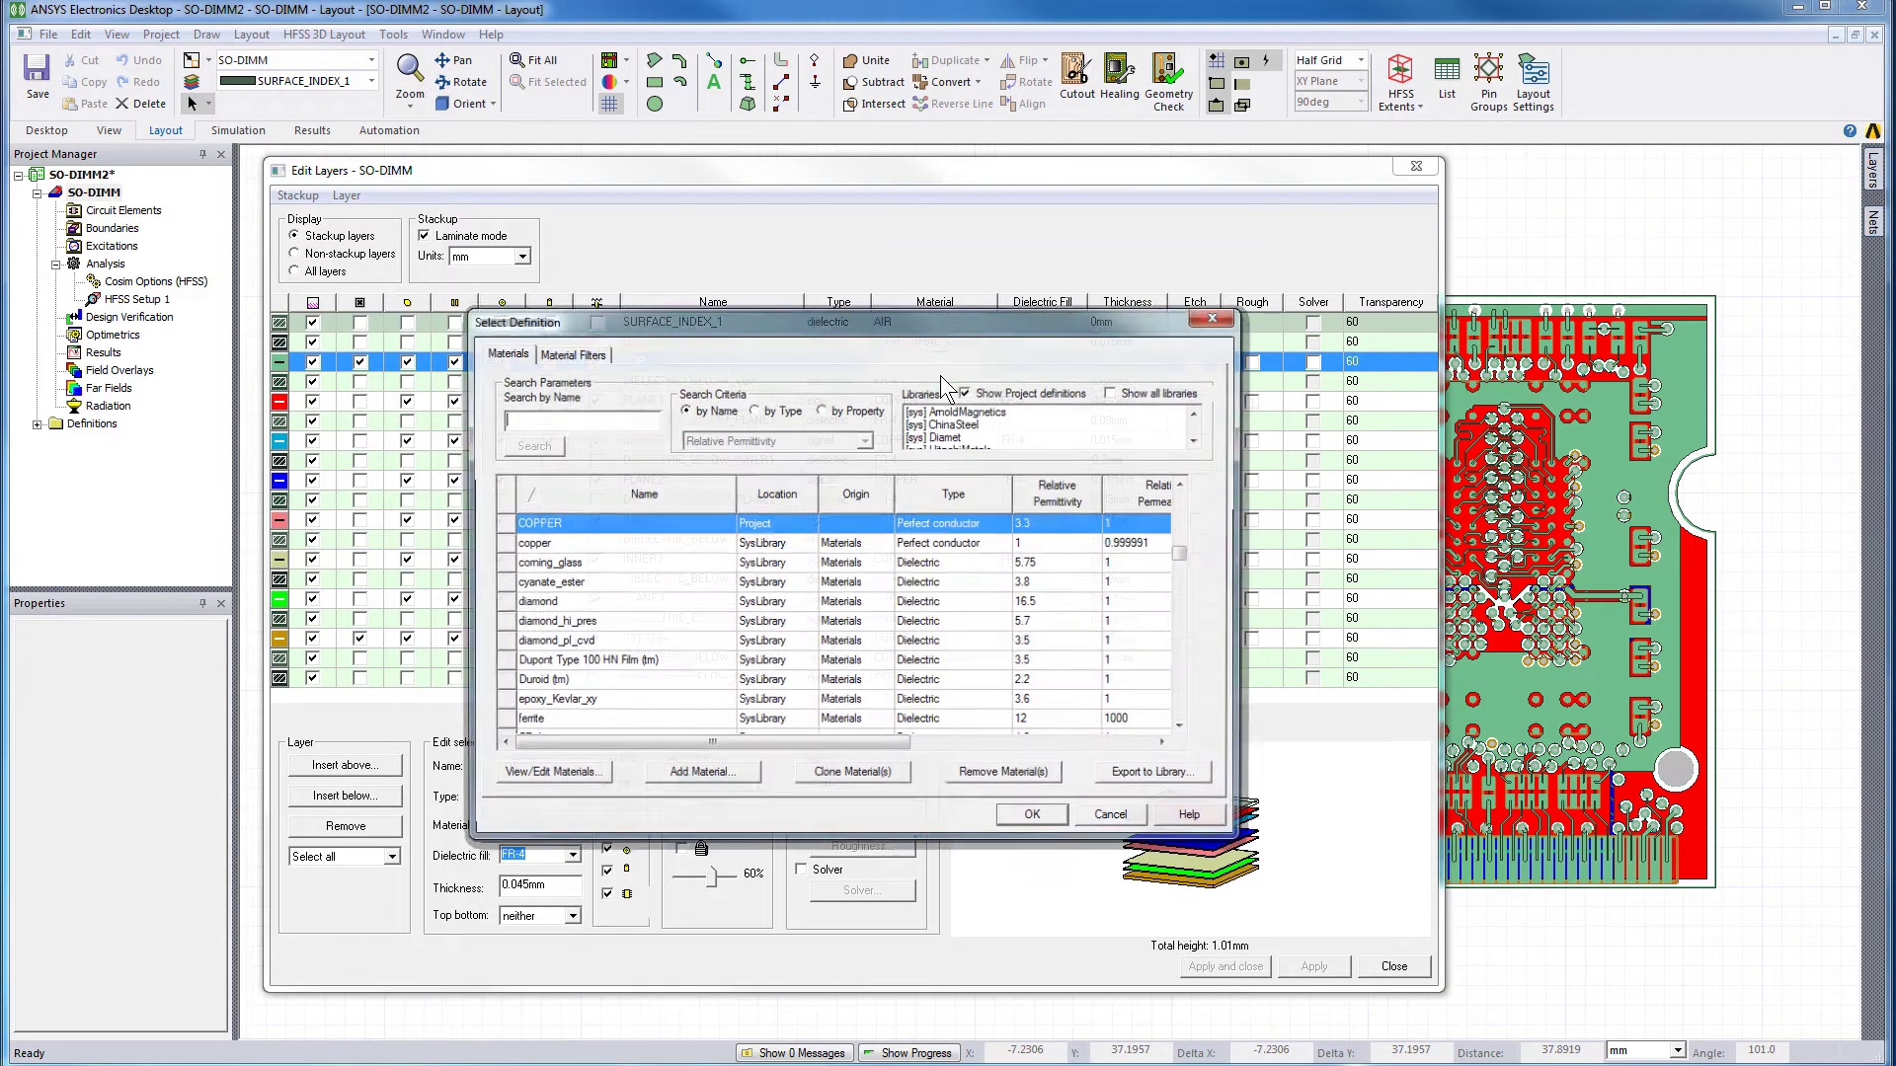
- Inspect COPPER's thermal properties, then close the COPPER and CONFORMAL_COAT property views
{"action": "left_click", "coordinate": [588, 780]}
{"action": "left_click", "coordinate": [976, 471]}
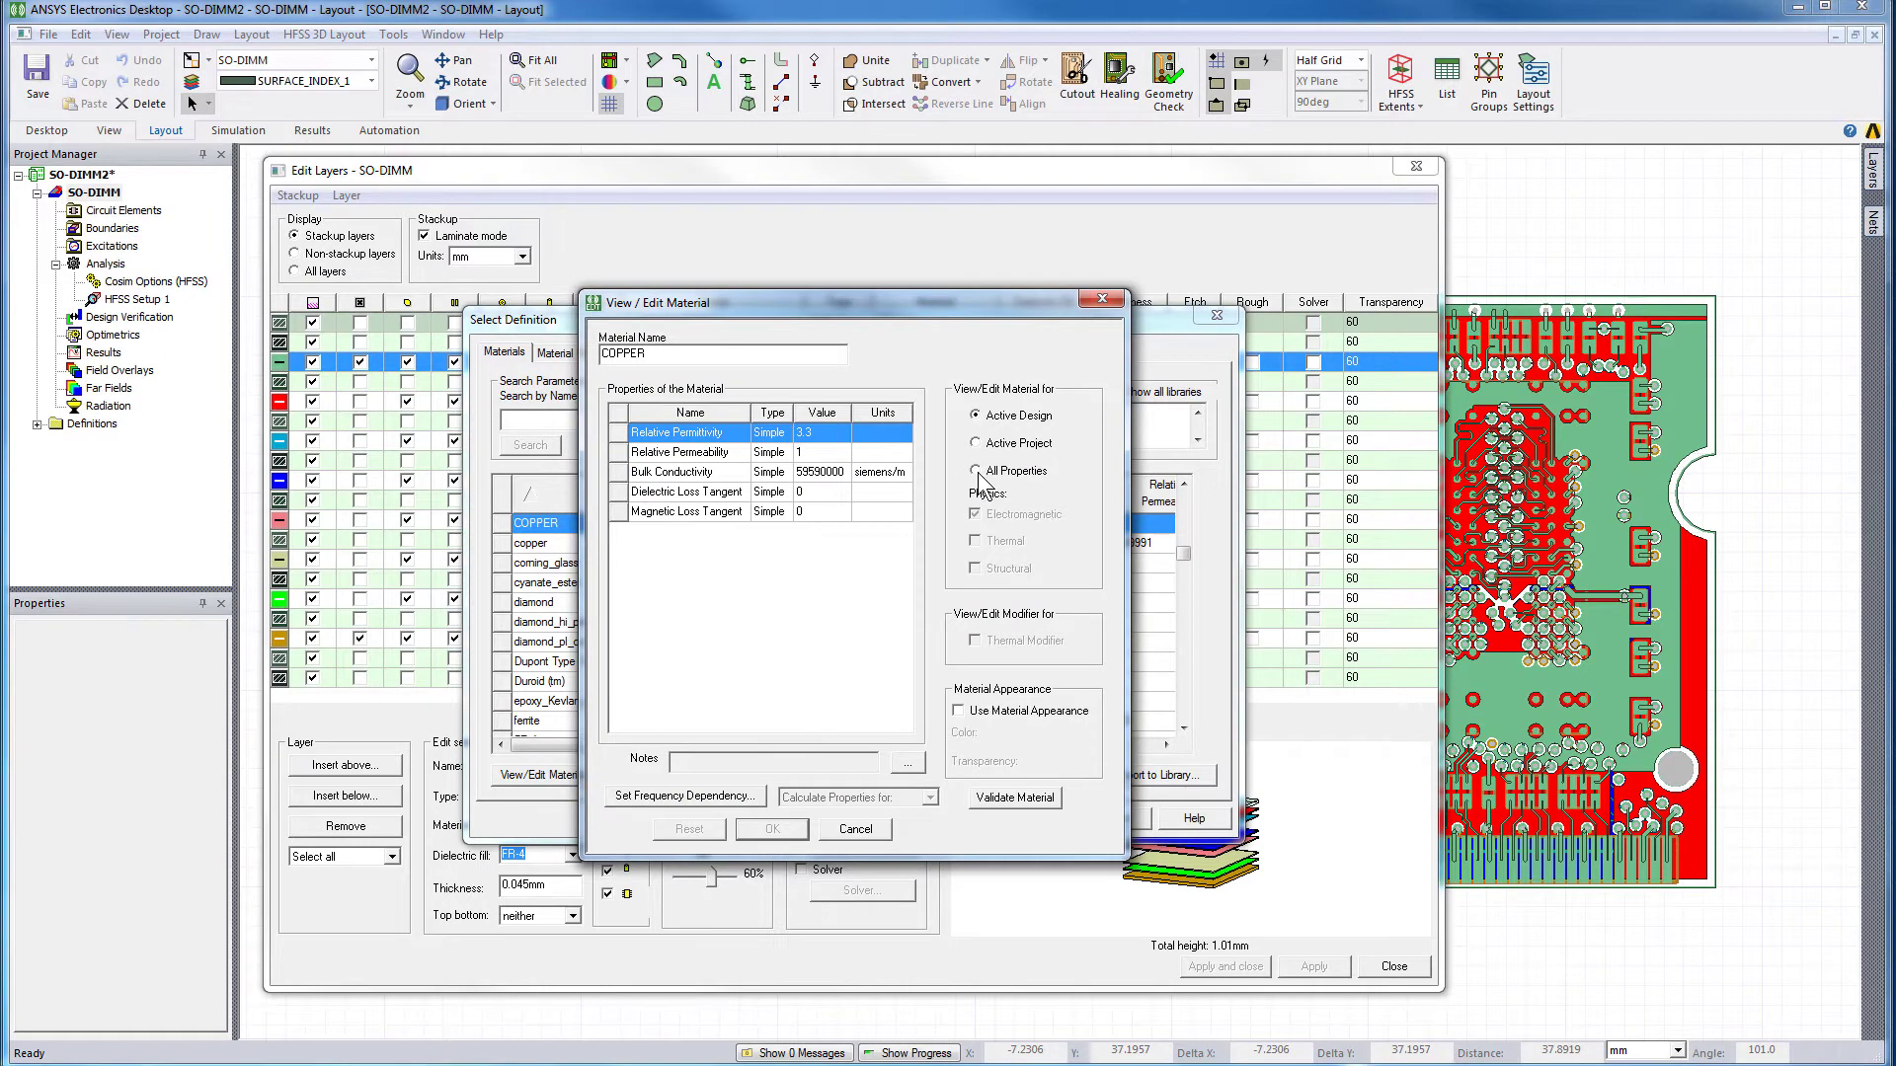
{"action": "left_click", "coordinate": [976, 514]}
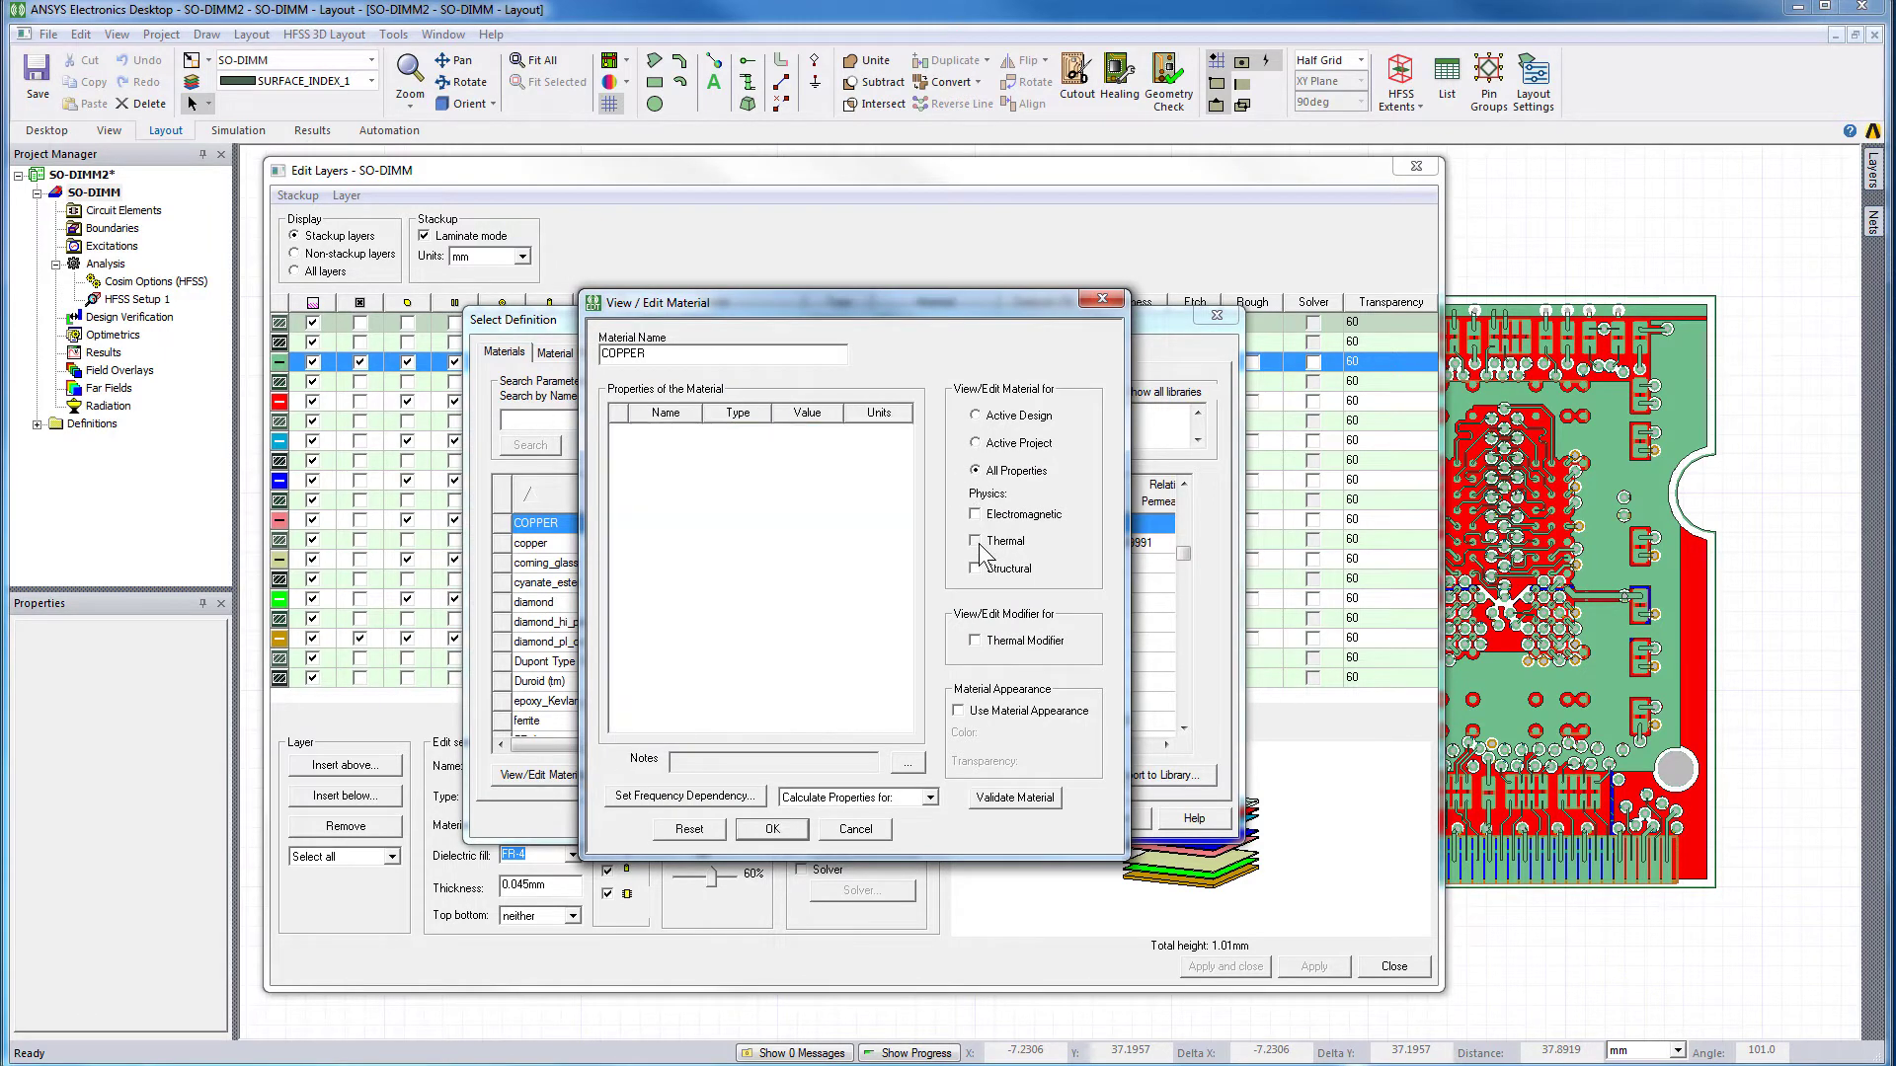
{"action": "left_click", "coordinate": [976, 541]}
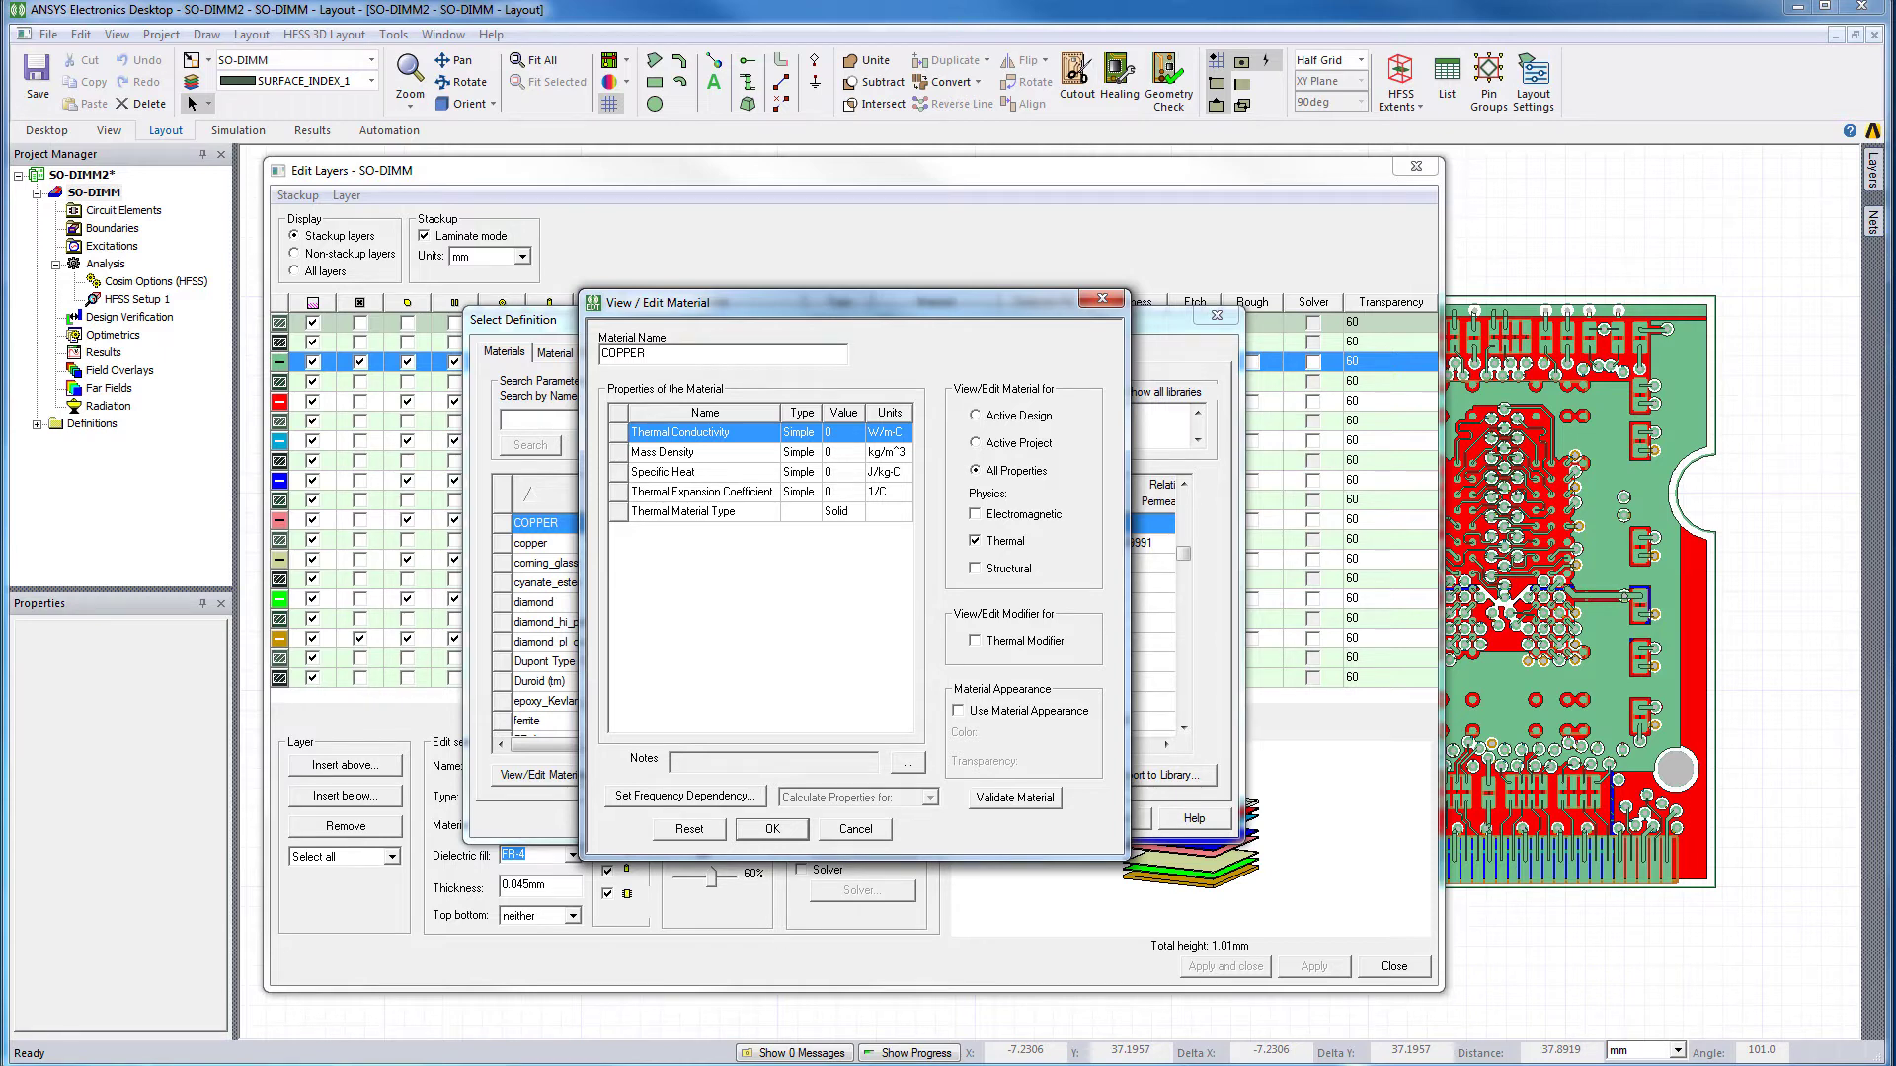
{"action": "left_click", "coordinate": [855, 827]}
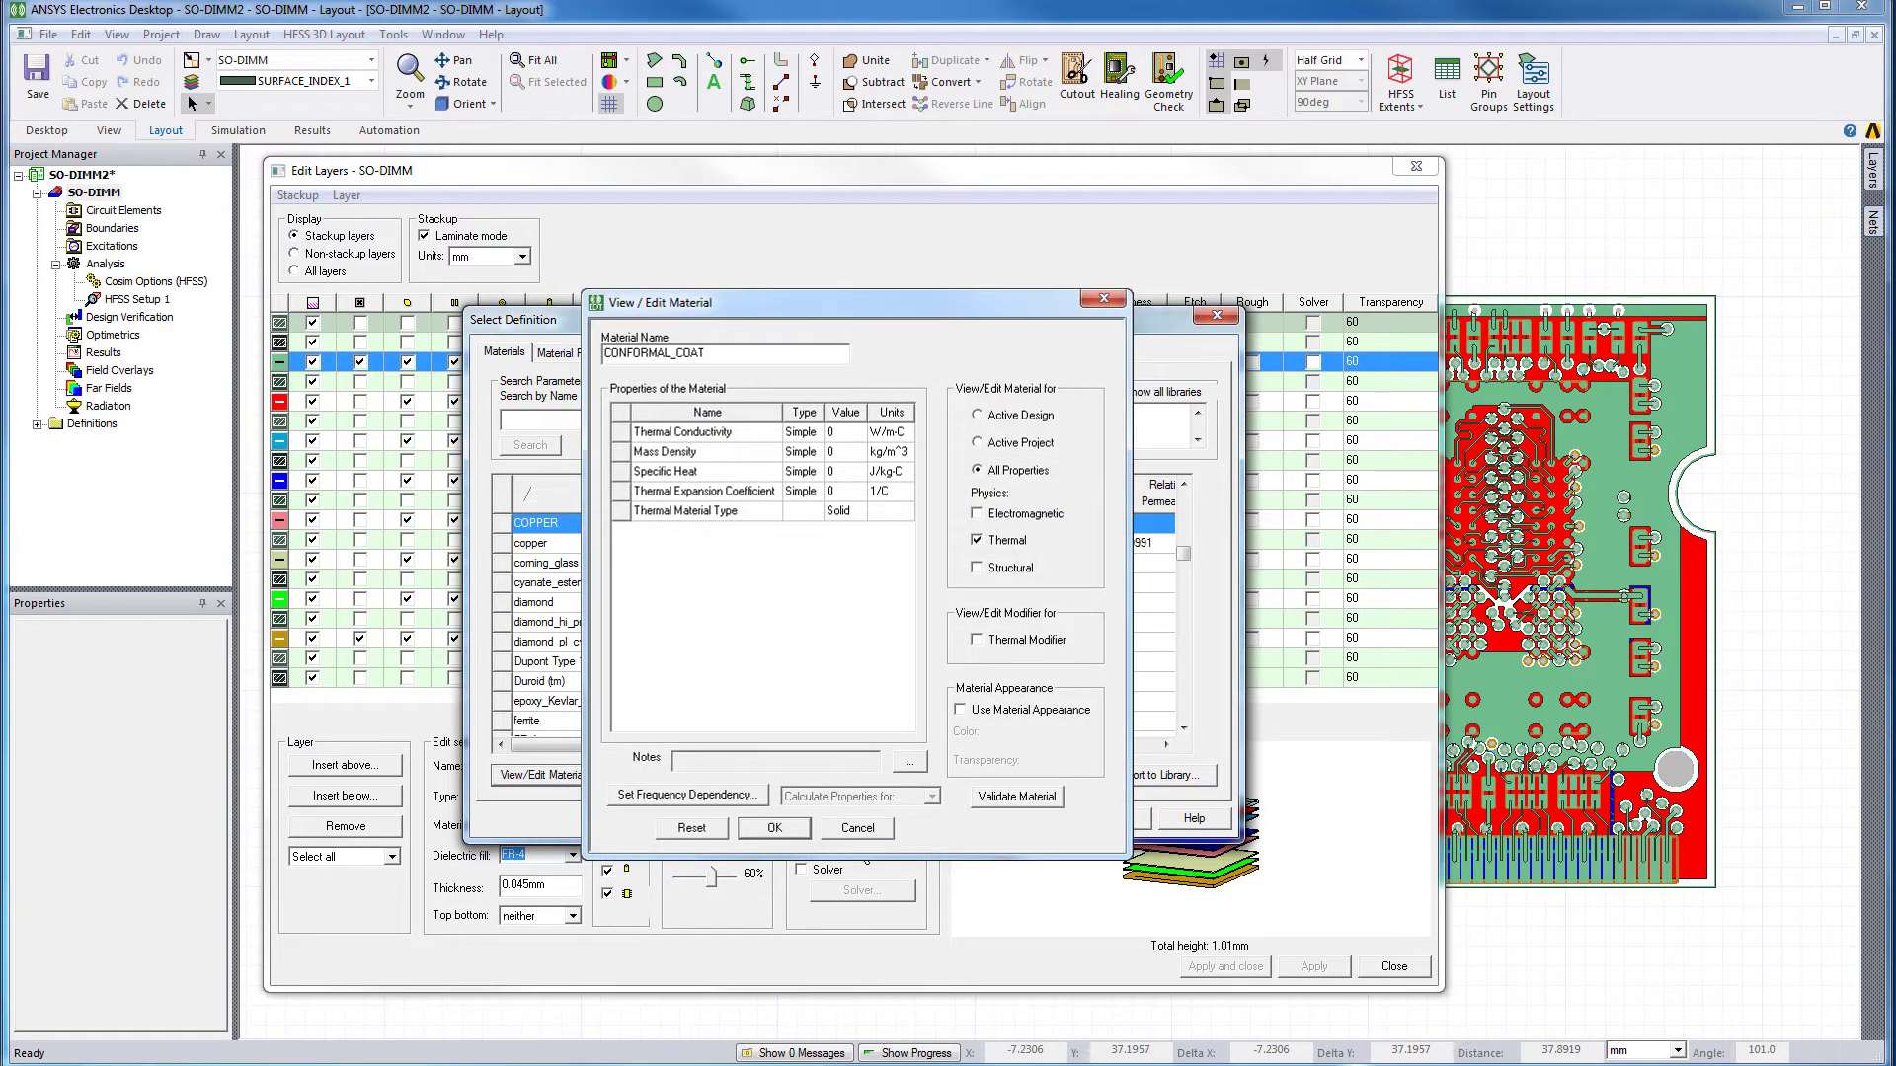
{"action": "left_click", "coordinate": [855, 827]}
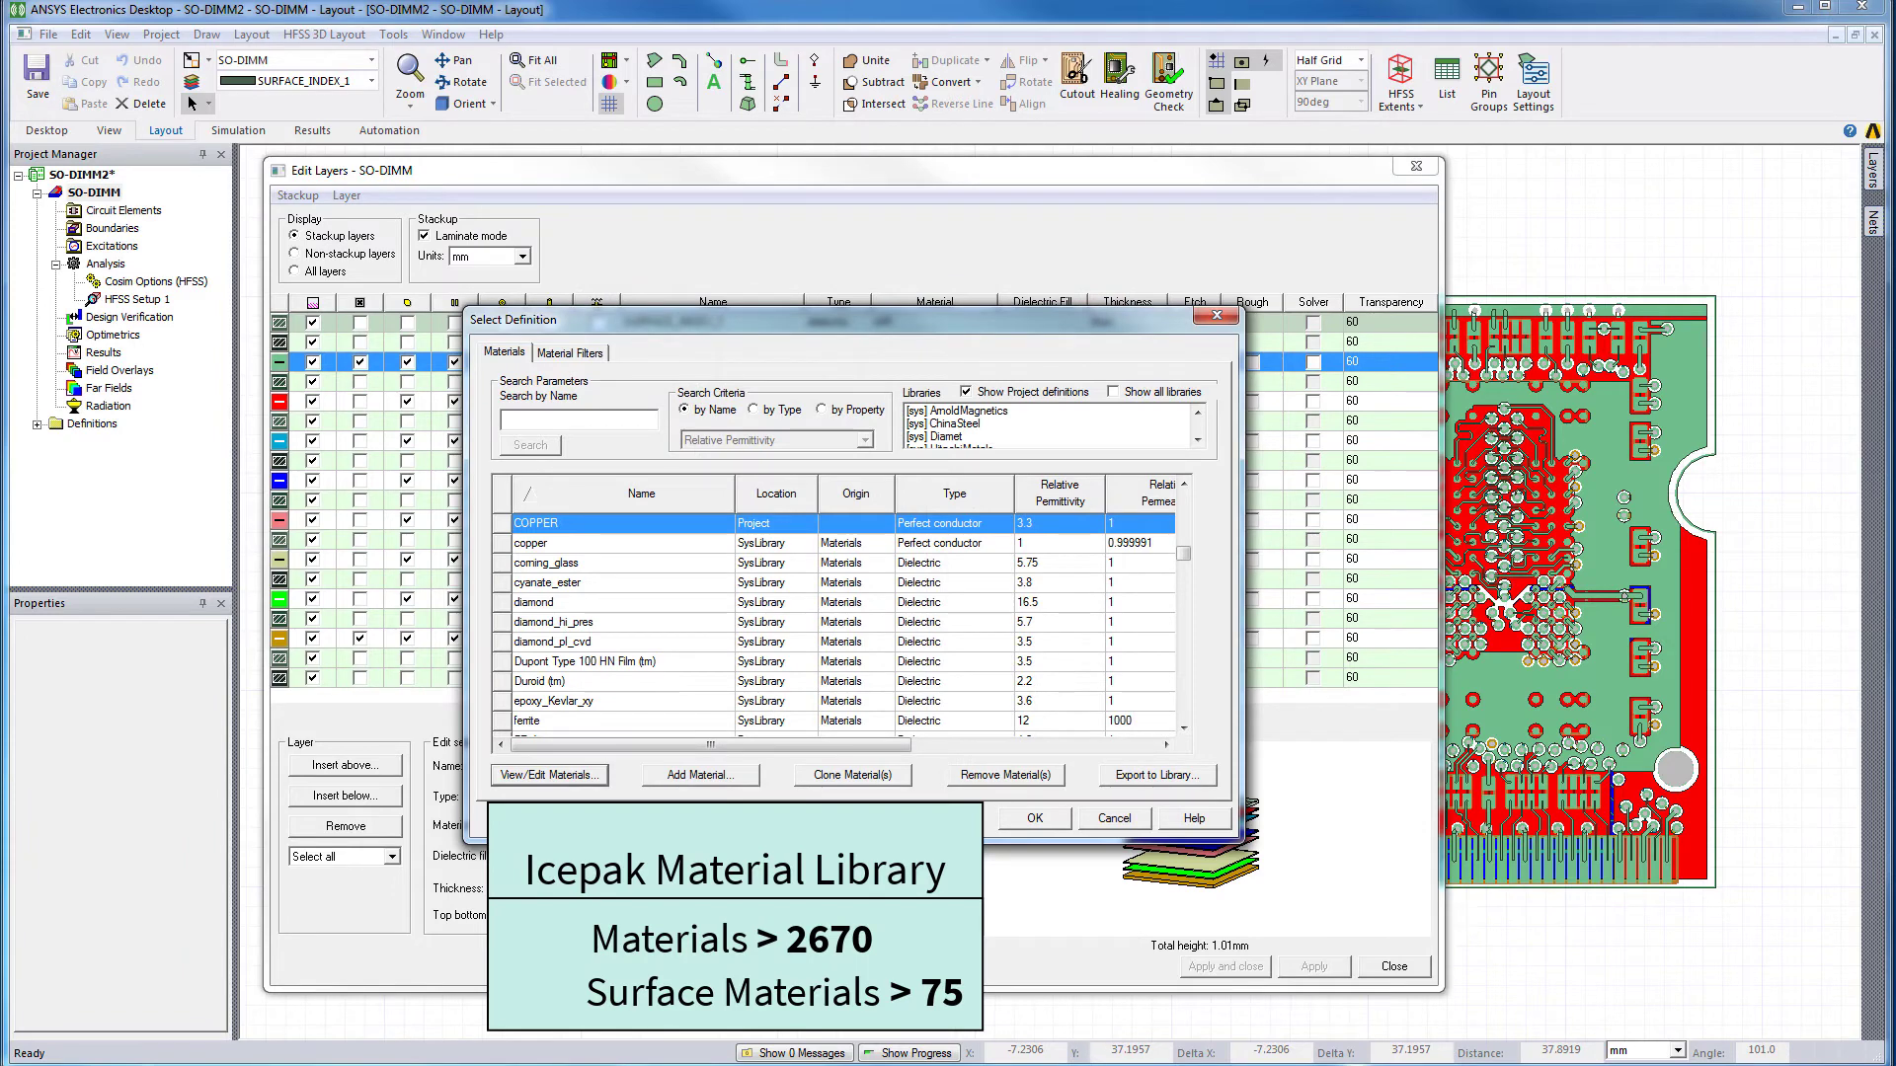
- Dismiss the material library and open DIELECTRIC_INDEX_2's material definitions list
{"action": "left_click", "coordinate": [1110, 819]}
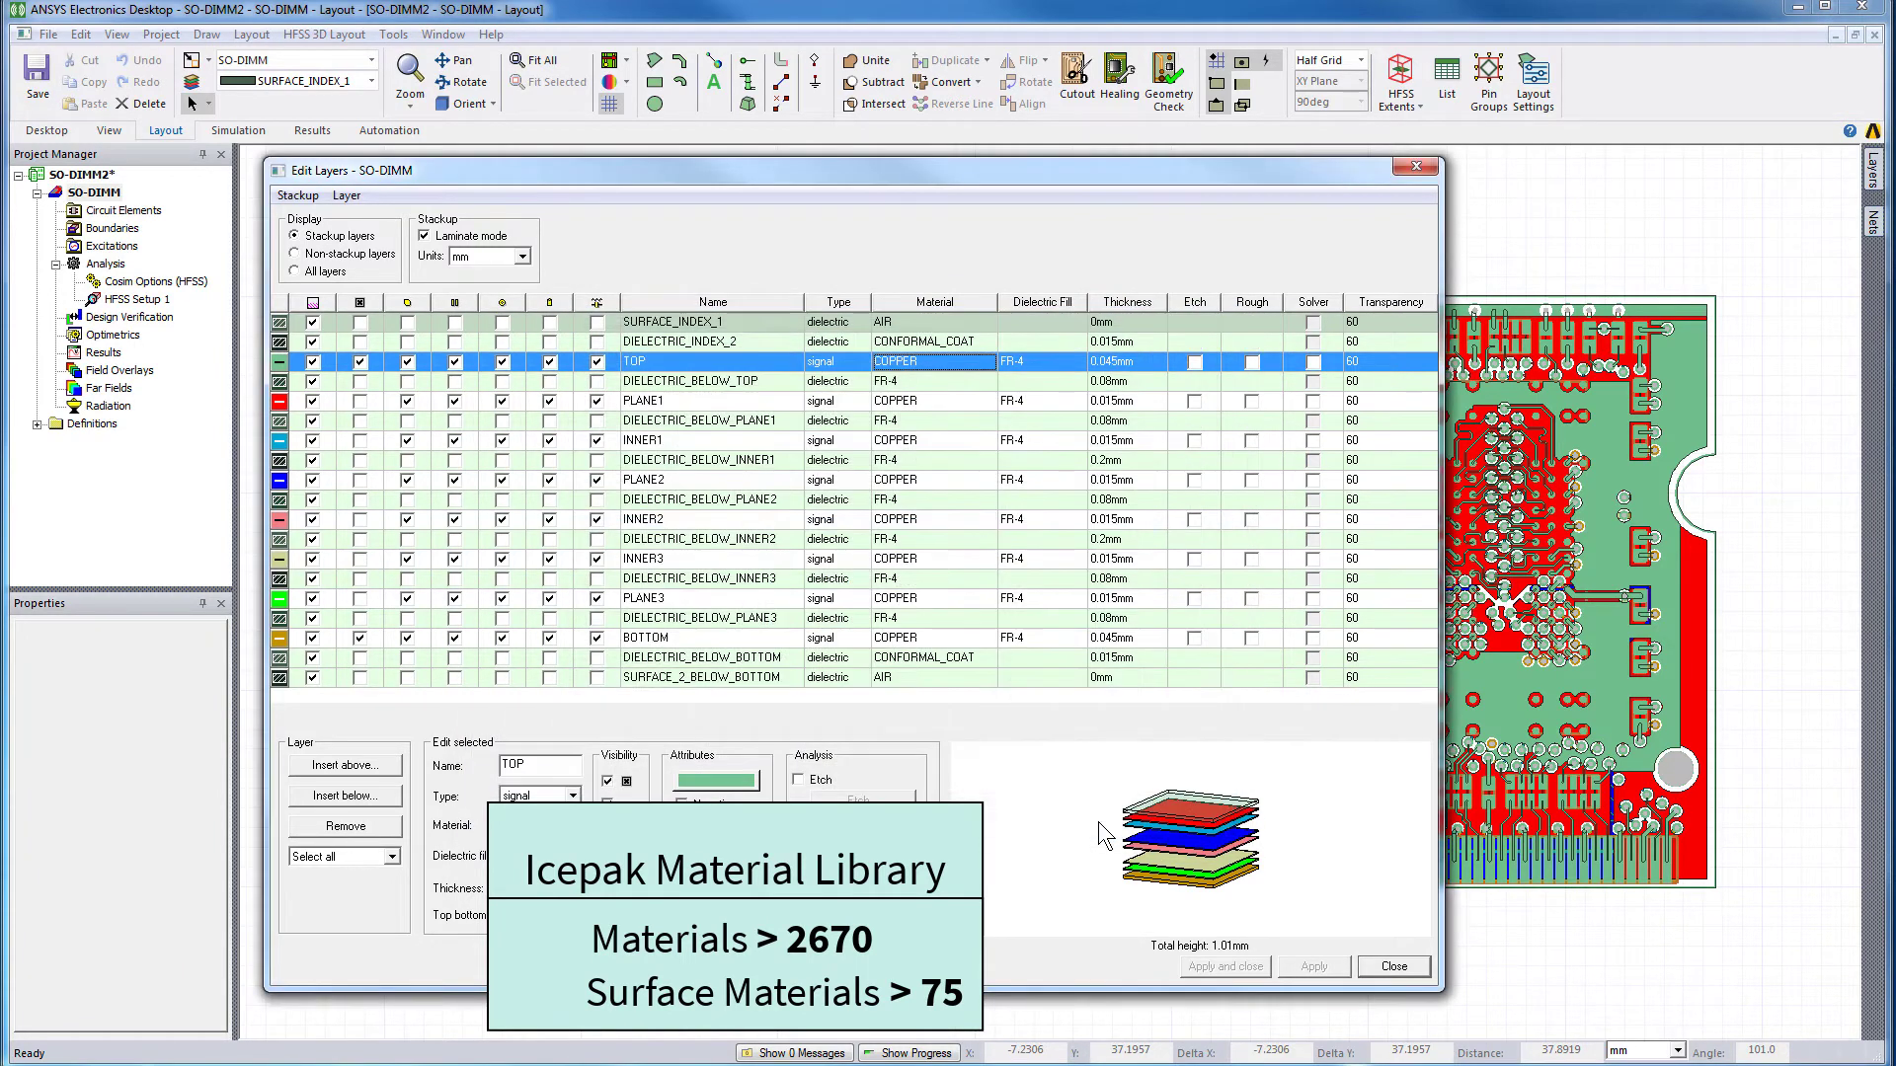
{"action": "left_click", "coordinate": [987, 342]}
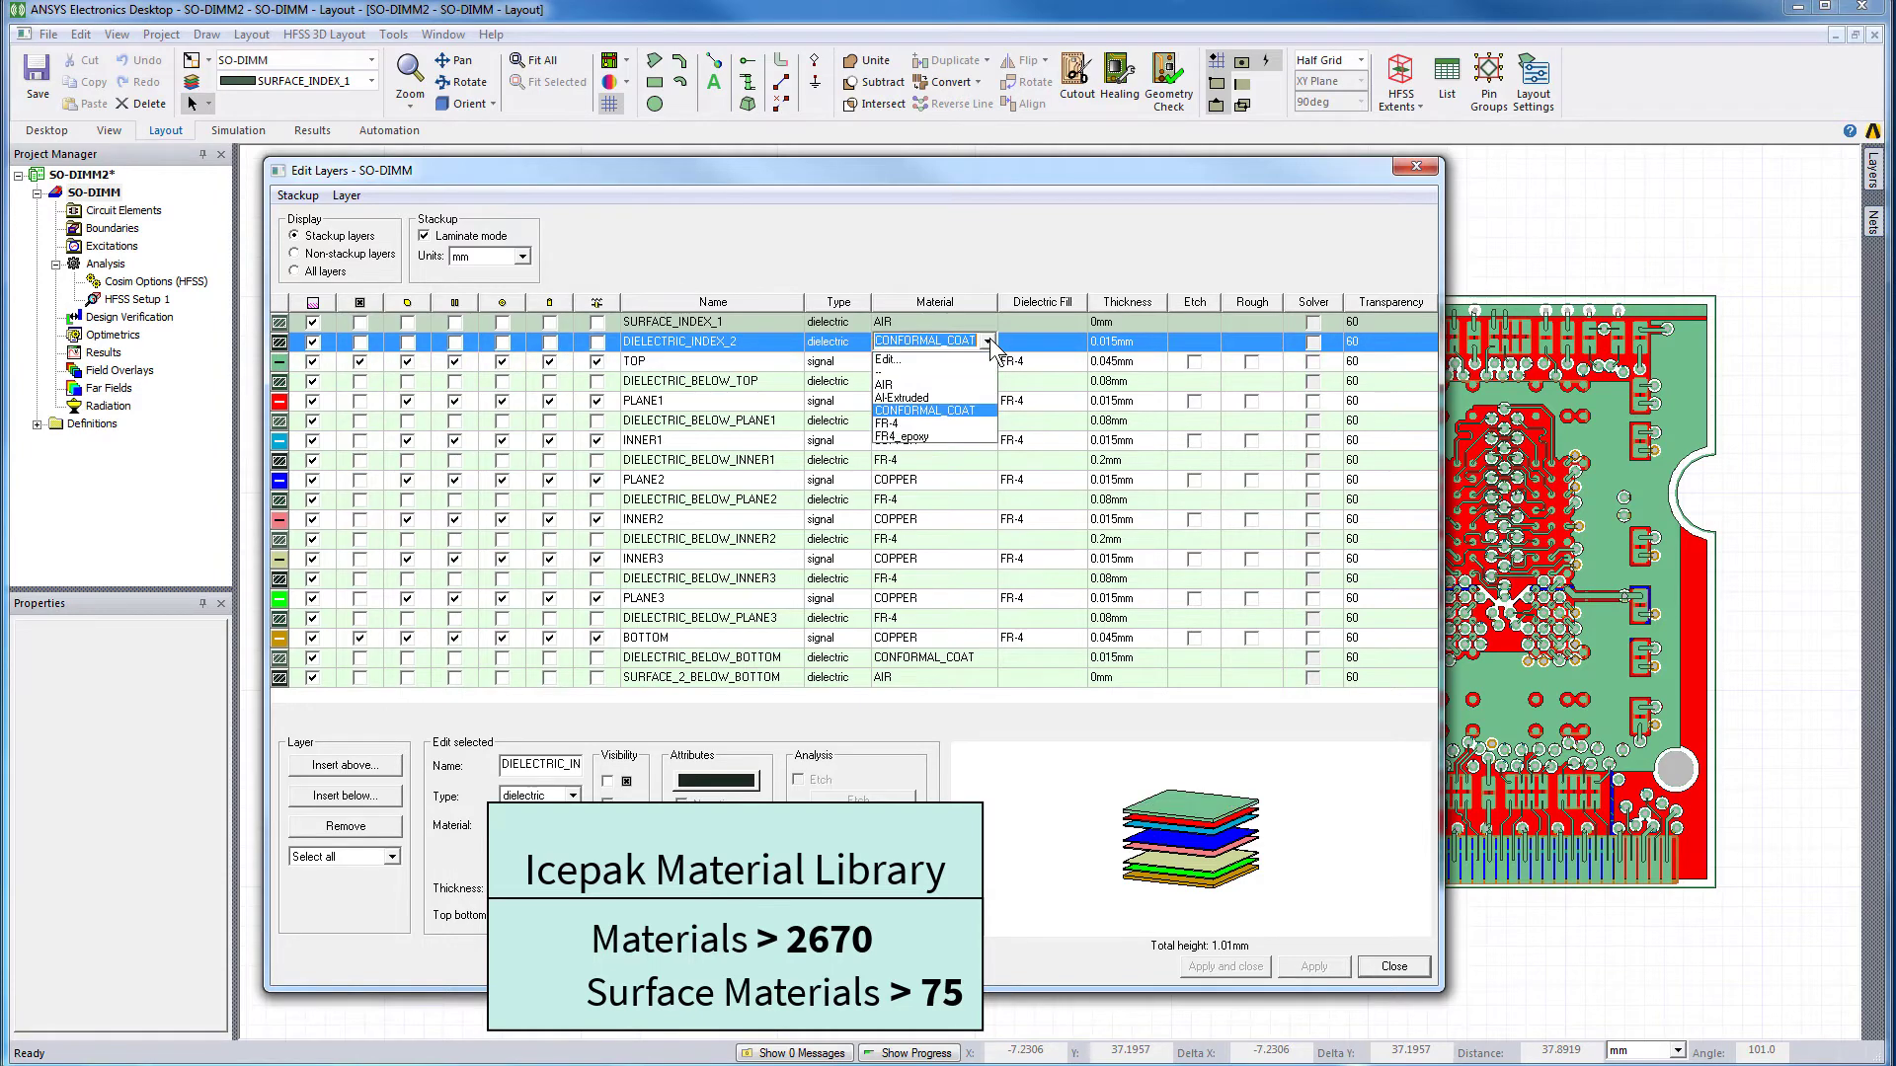
{"action": "left_click", "coordinate": [939, 358]}
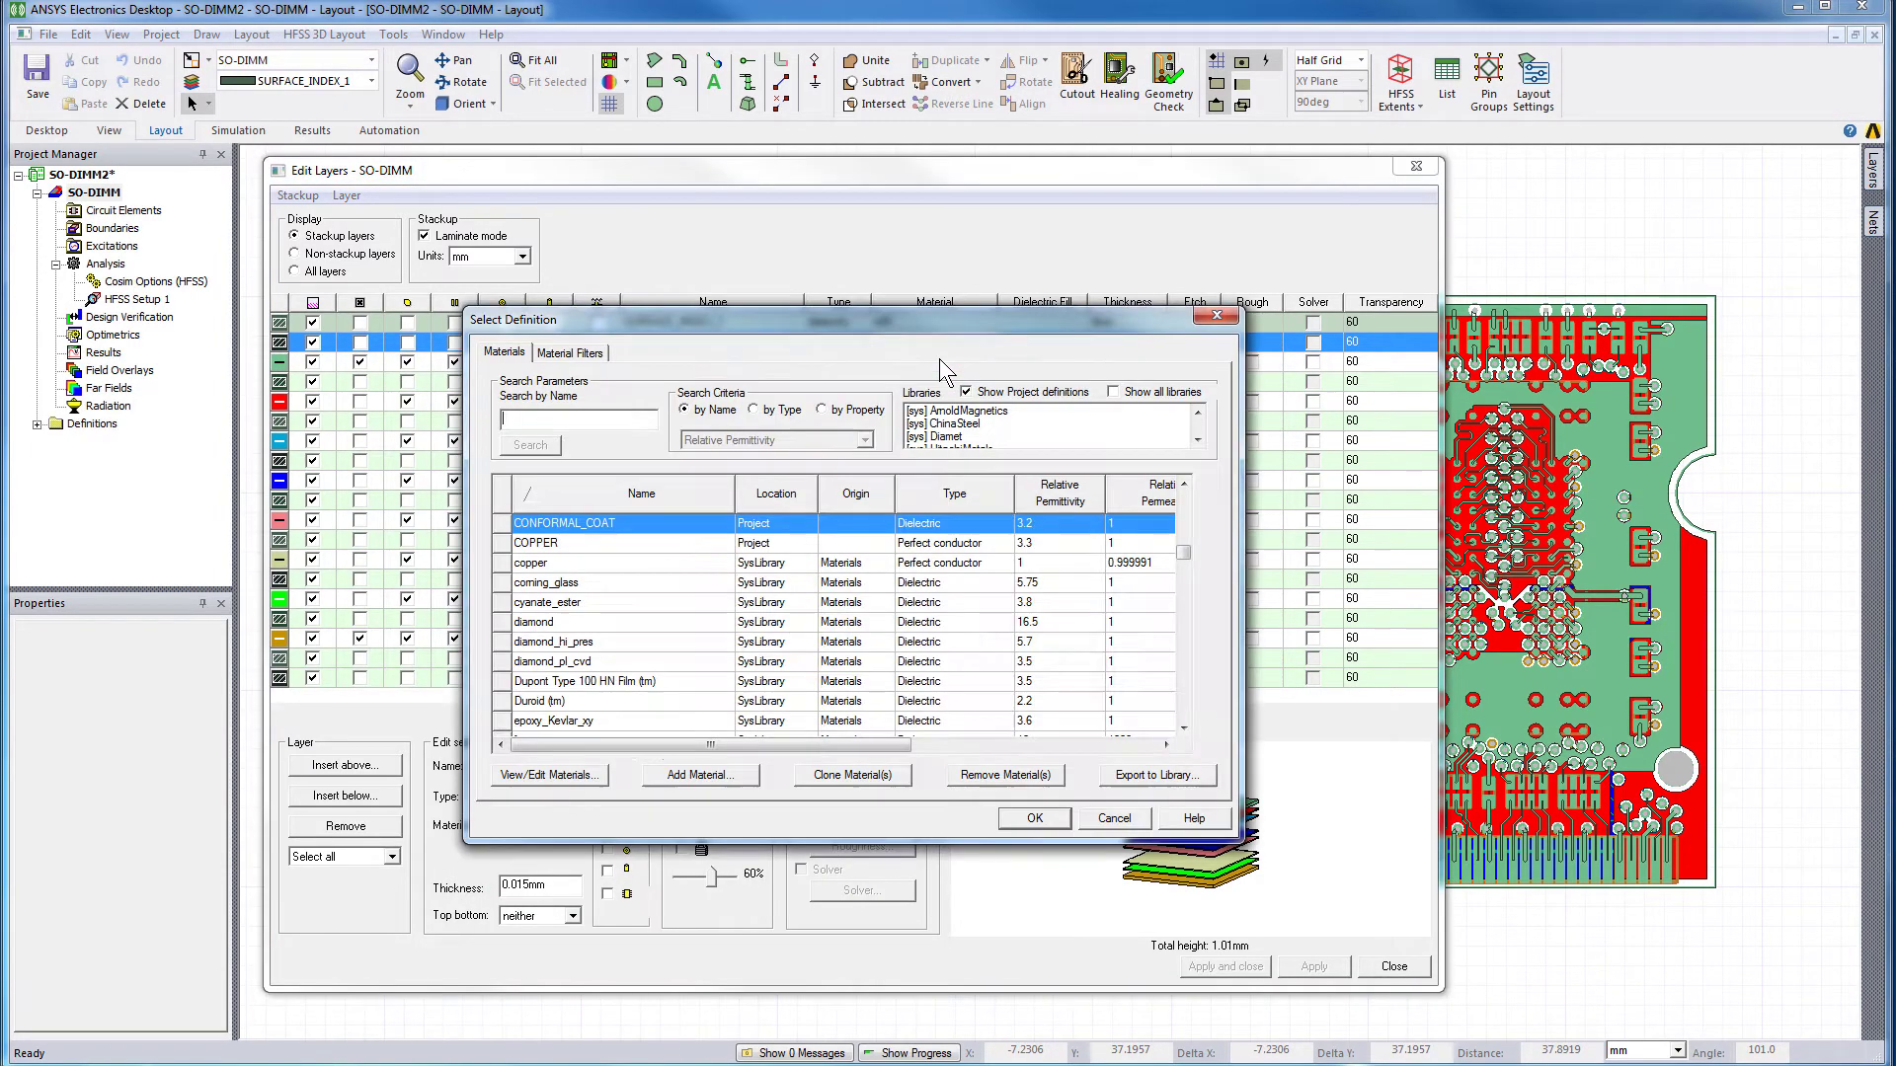
- Review CONFORMAL_COAT's thermal properties, keep it on DIELECTRIC_INDEX_2, and close Edit Layers
{"action": "left_click", "coordinate": [594, 779]}
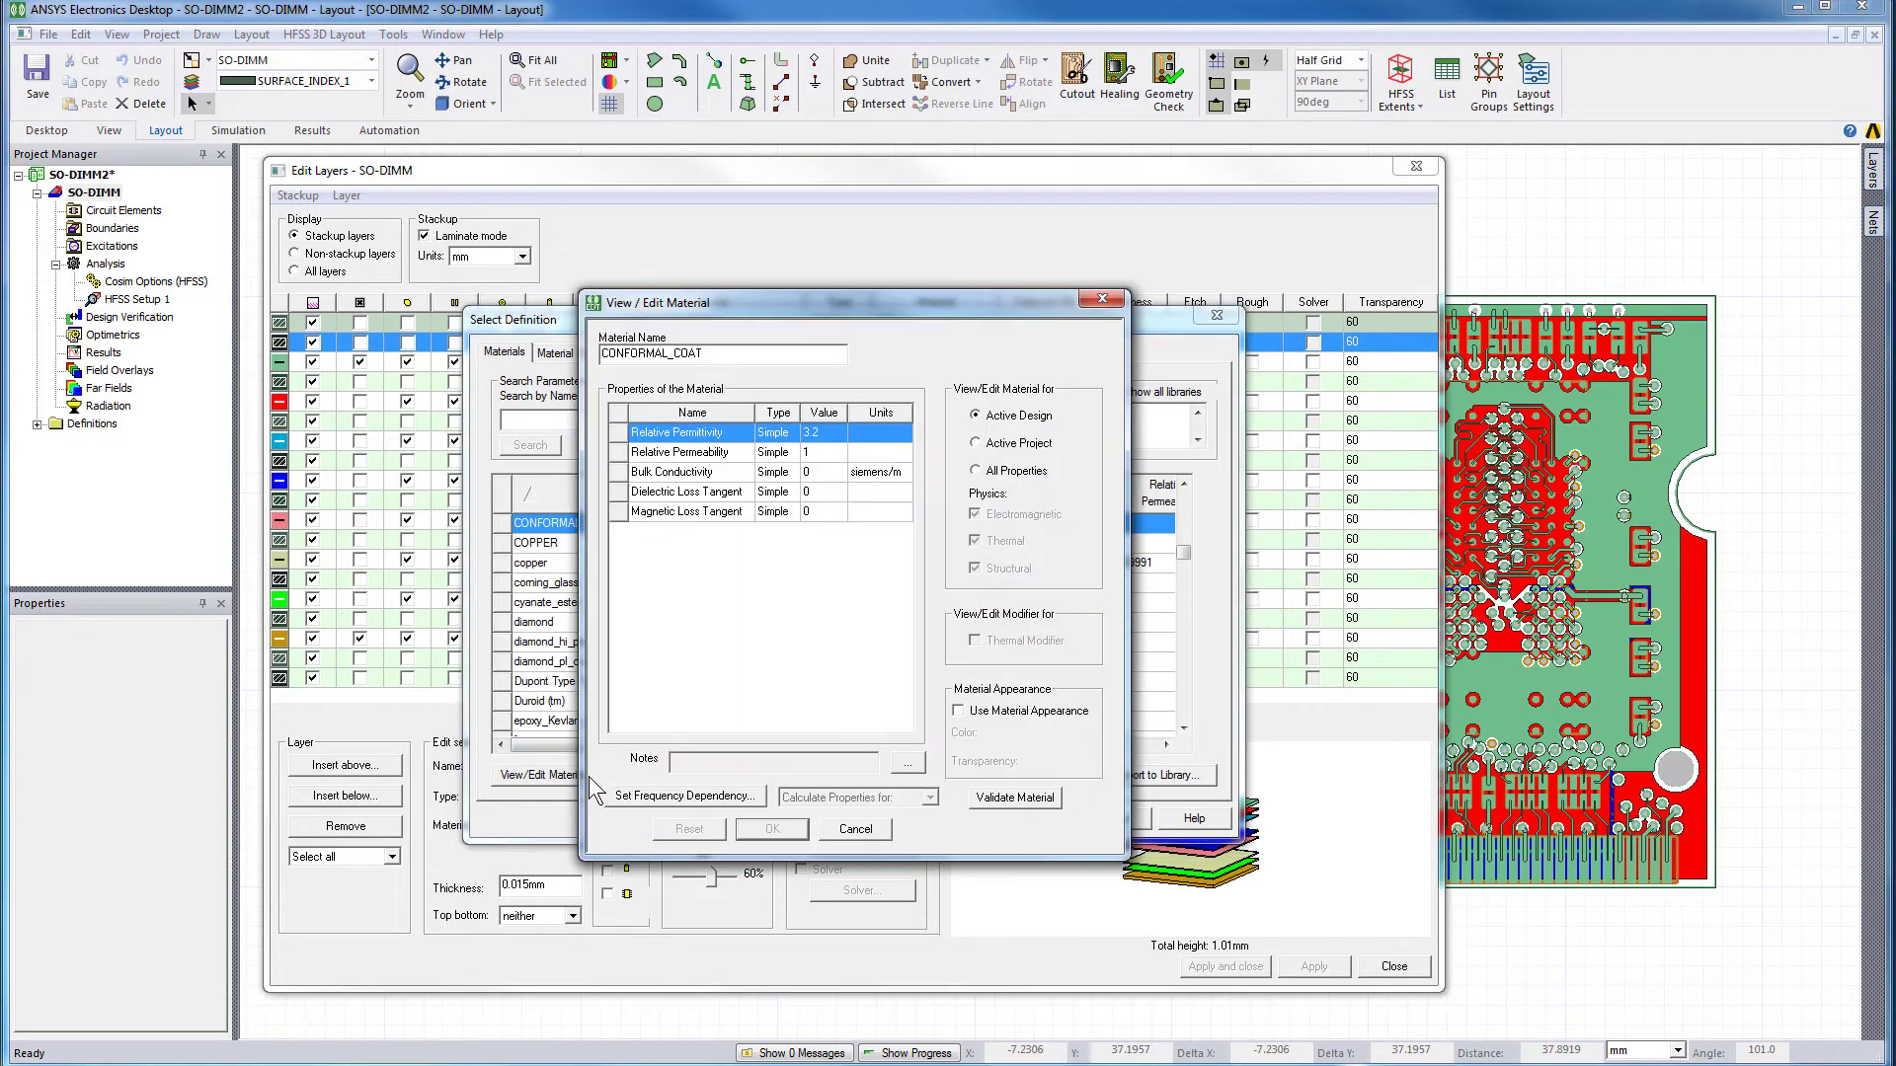
{"action": "left_click", "coordinate": [977, 472]}
{"action": "left_click", "coordinate": [975, 513]}
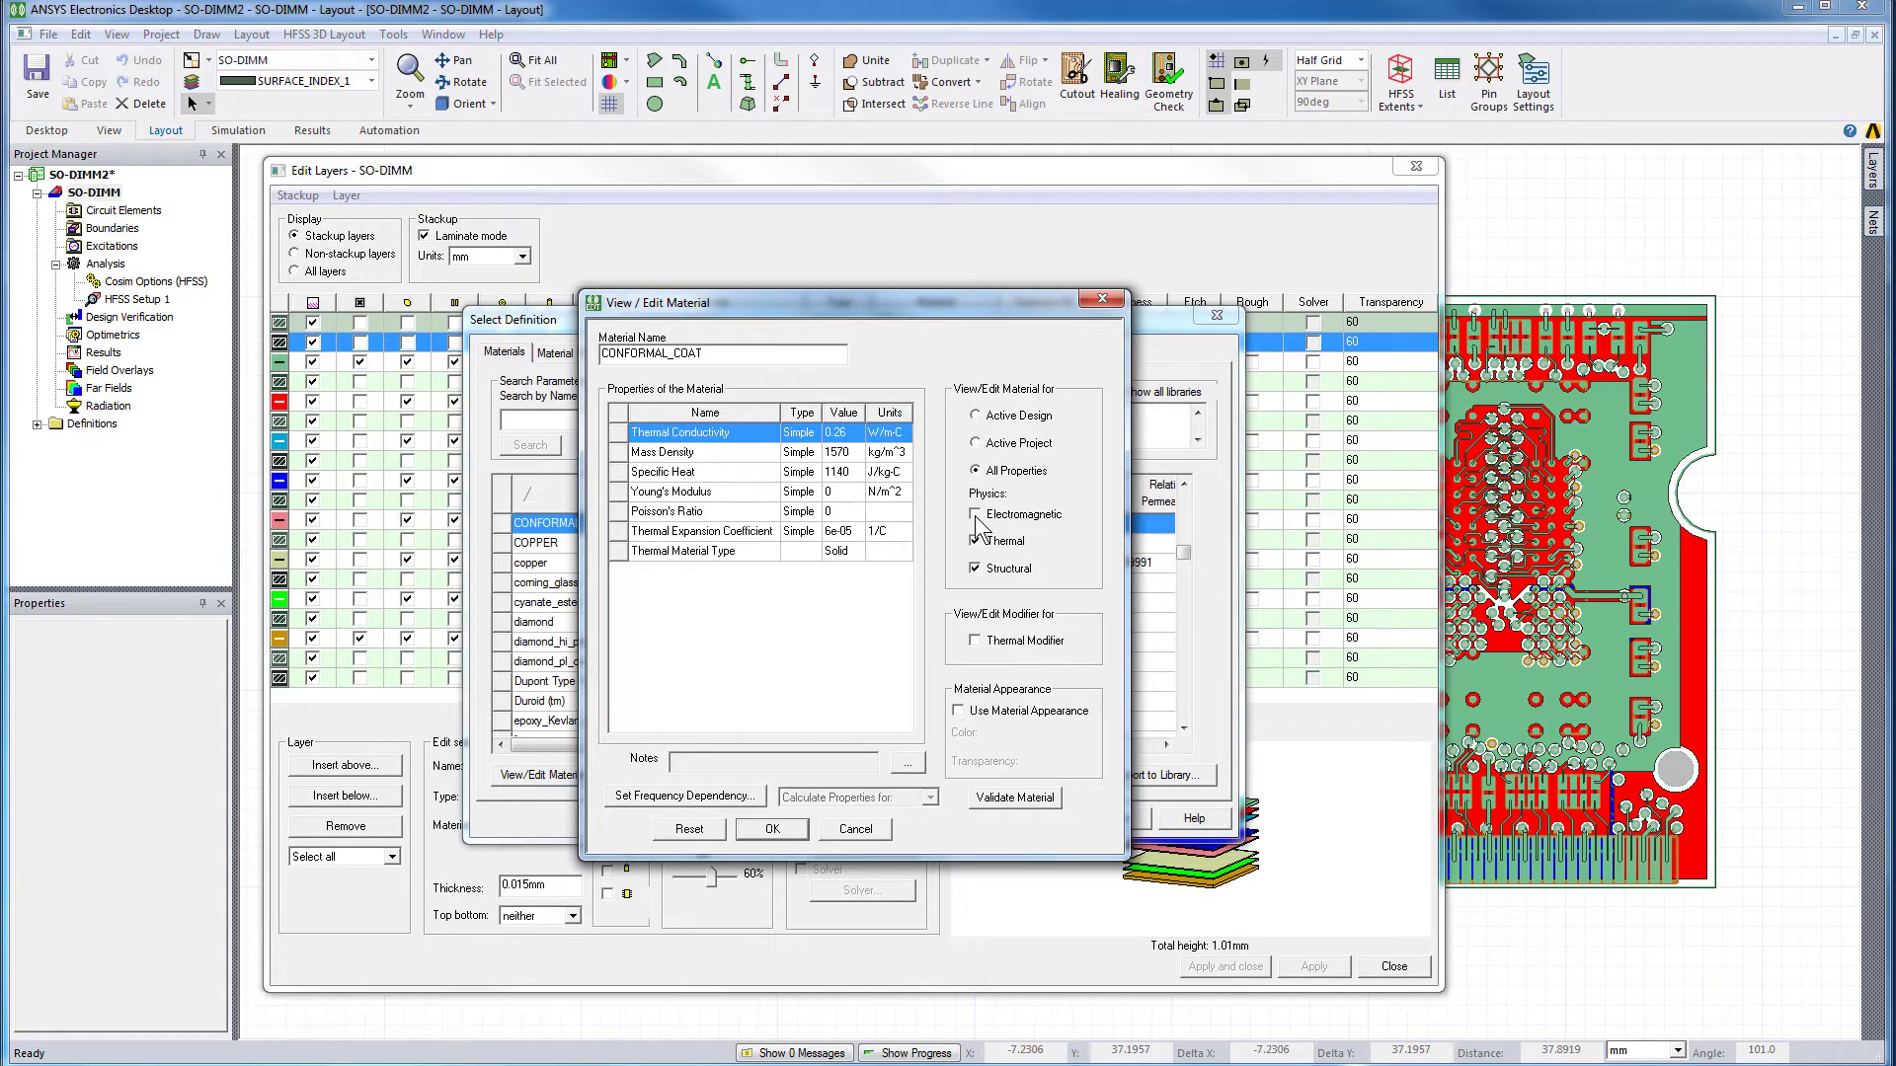
{"action": "left_click", "coordinate": [974, 569]}
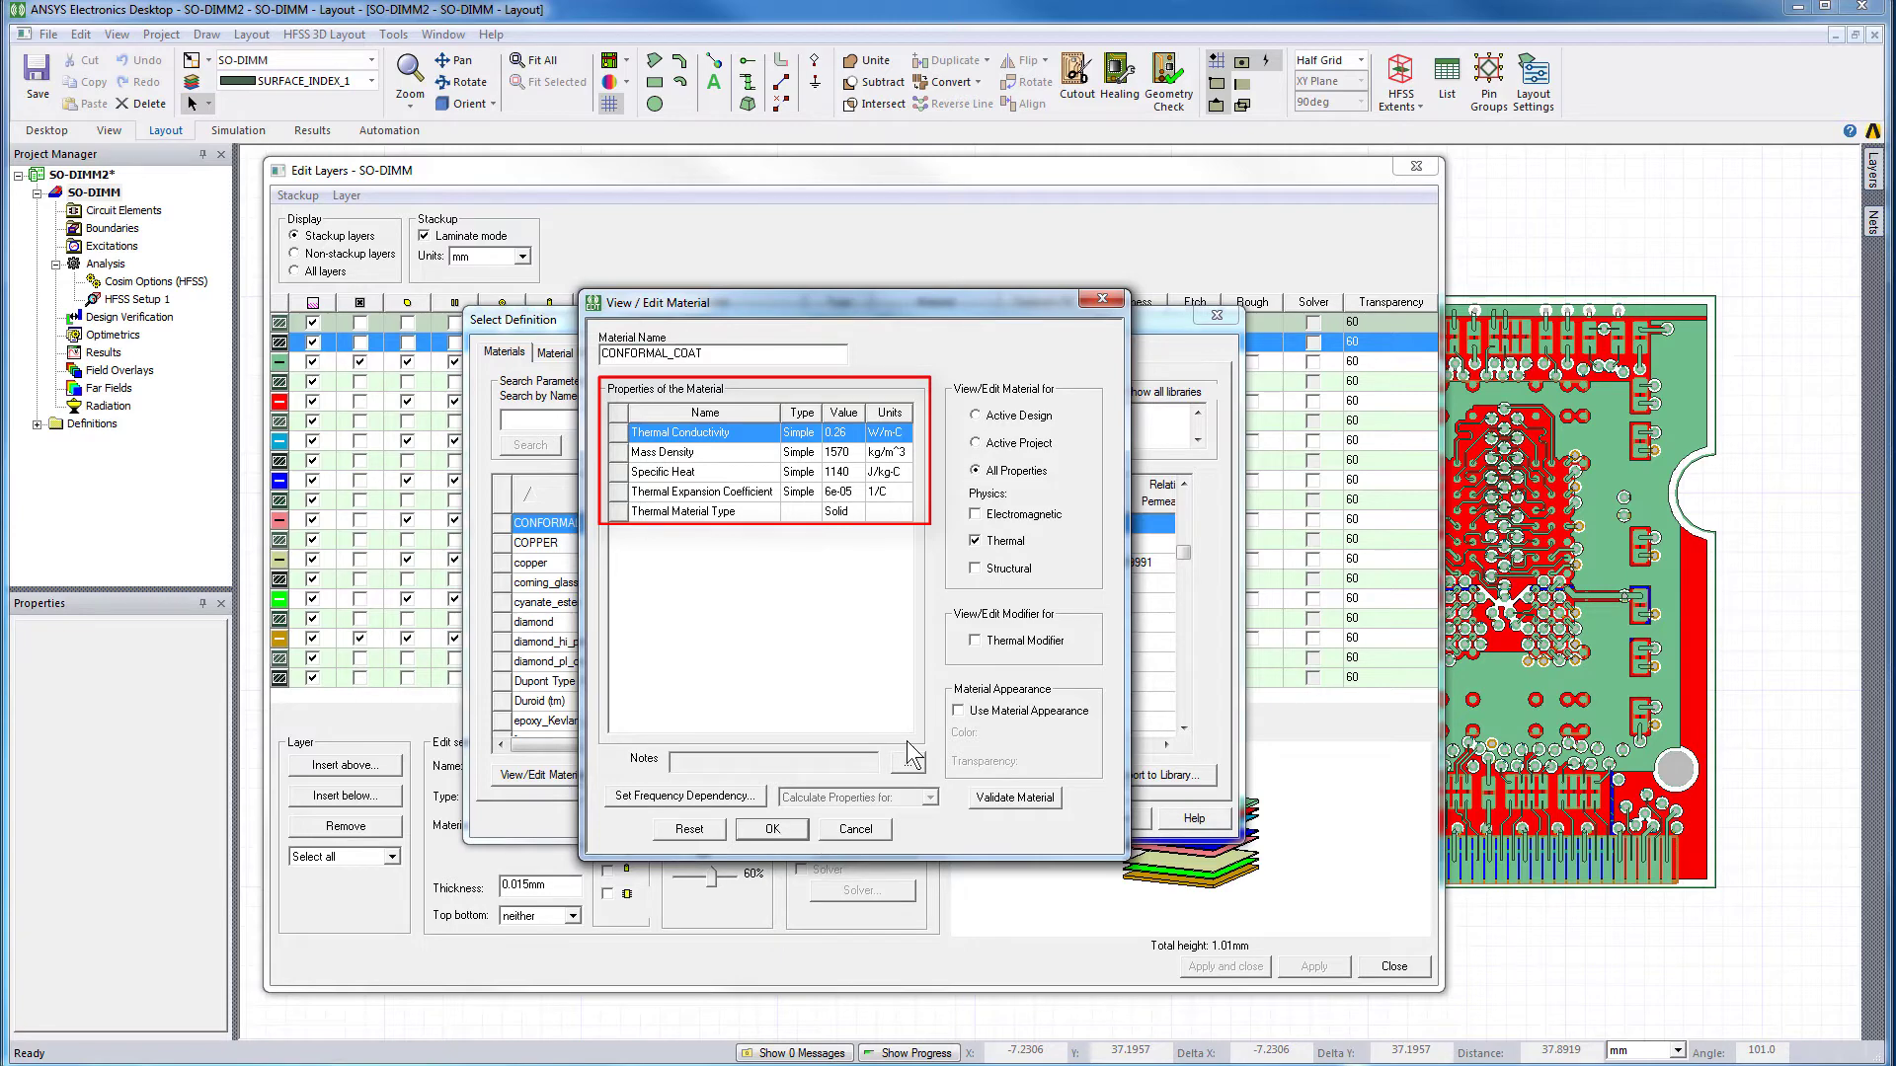
{"action": "left_click", "coordinate": [979, 570]}
{"action": "left_click", "coordinate": [978, 516]}
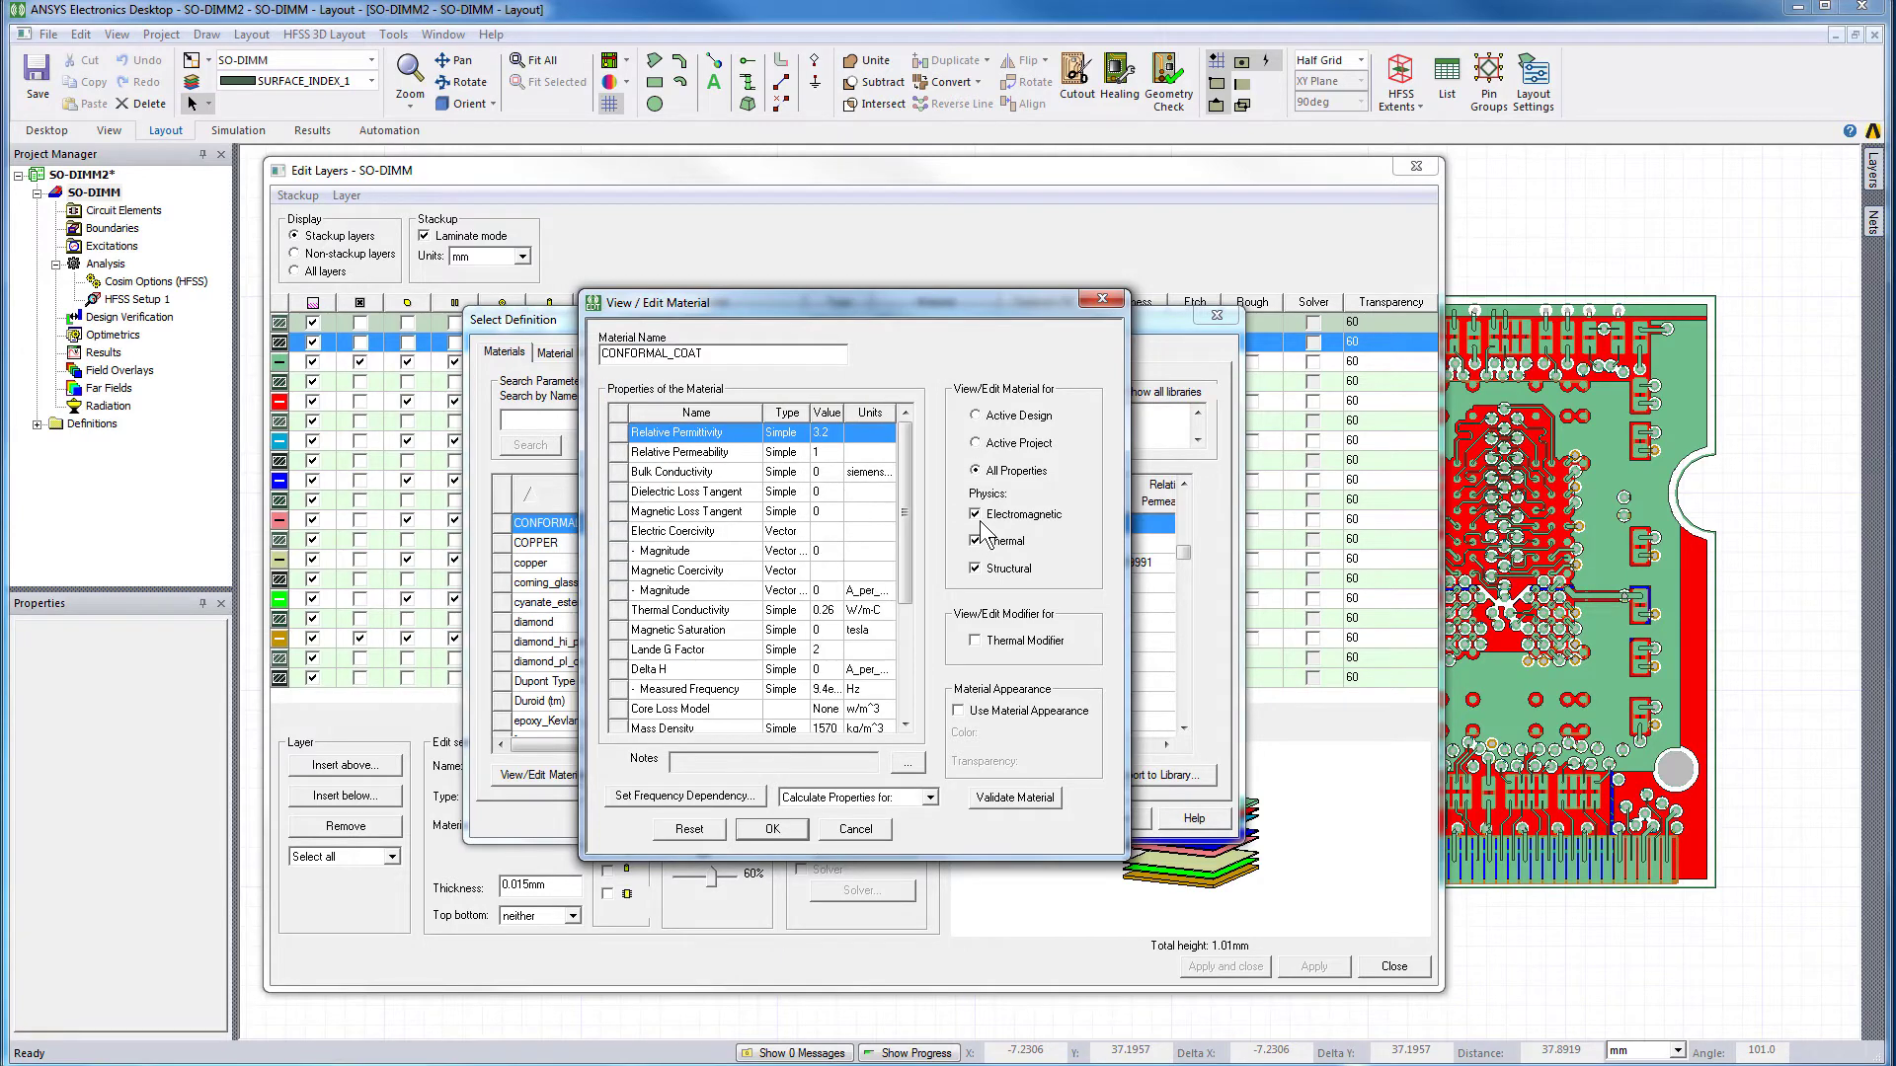
{"action": "left_click", "coordinate": [774, 831]}
{"action": "left_click", "coordinate": [1065, 819]}
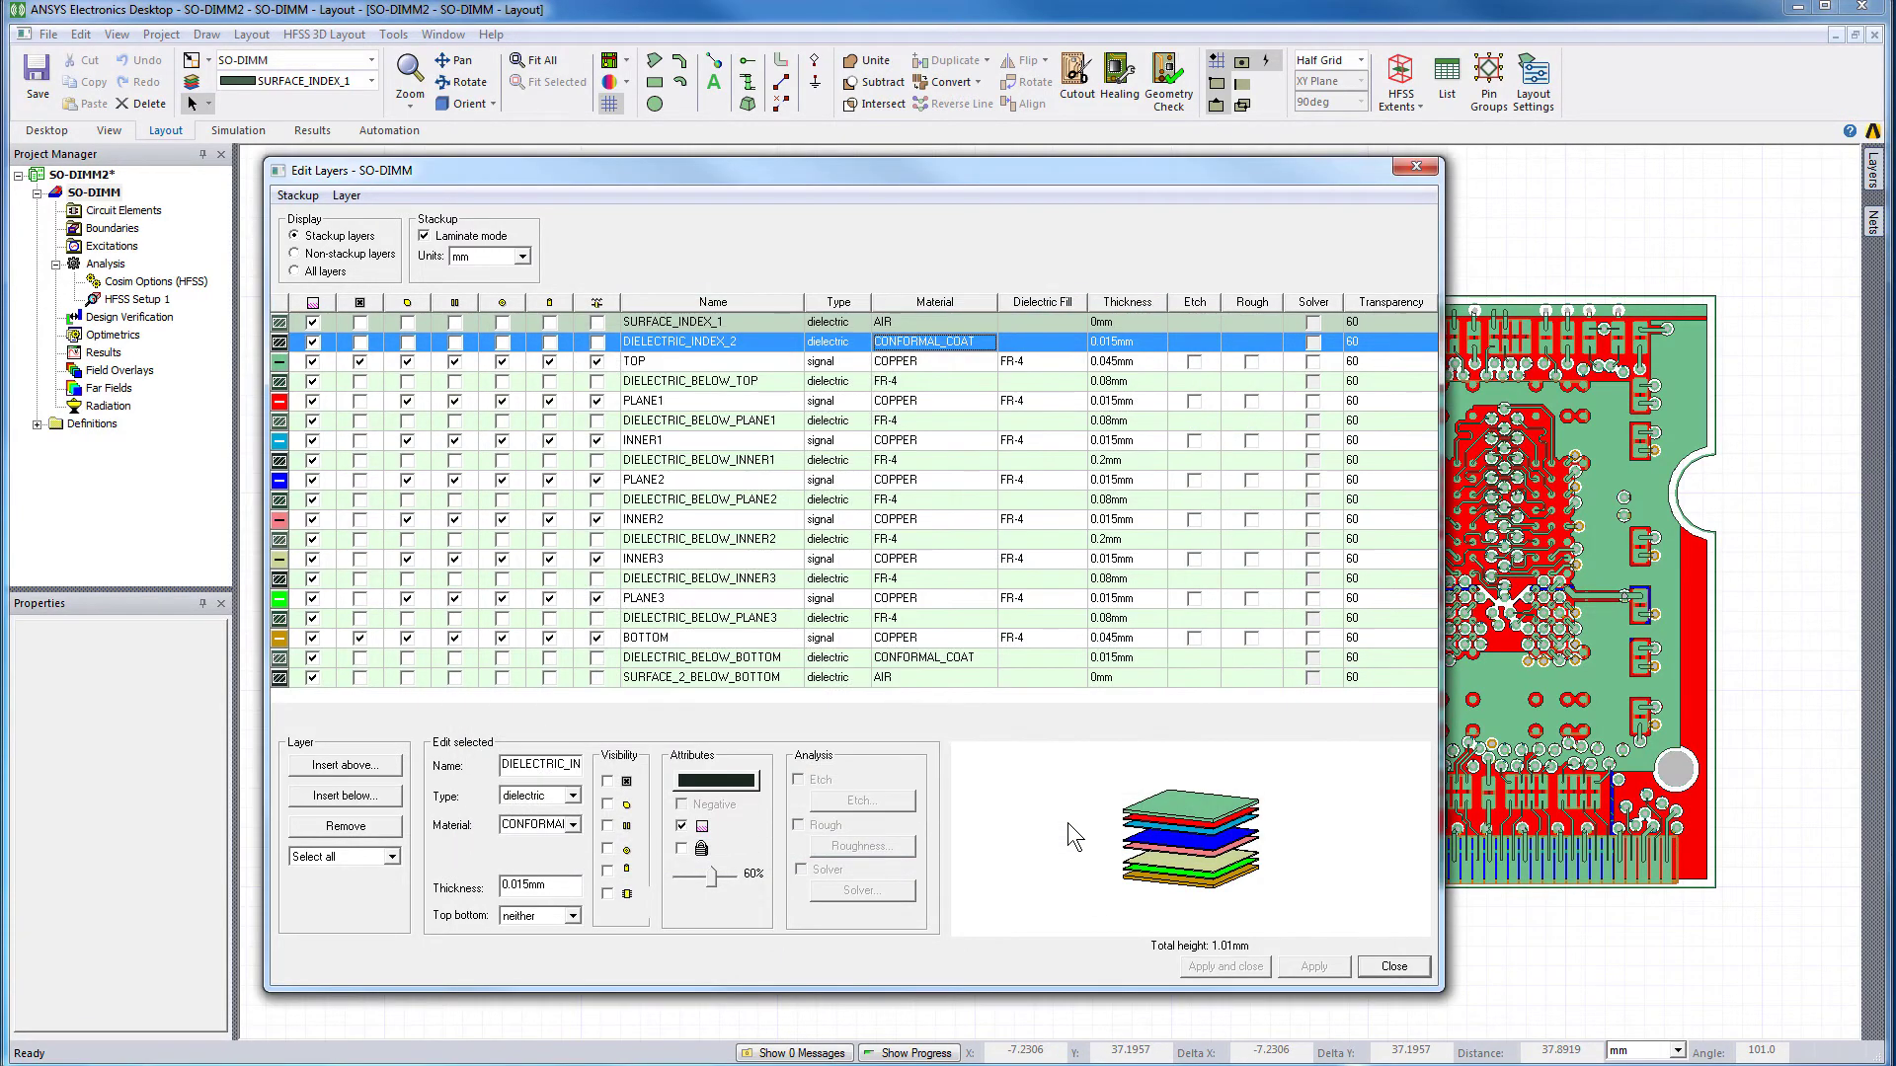
{"action": "left_click", "coordinate": [1383, 963]}
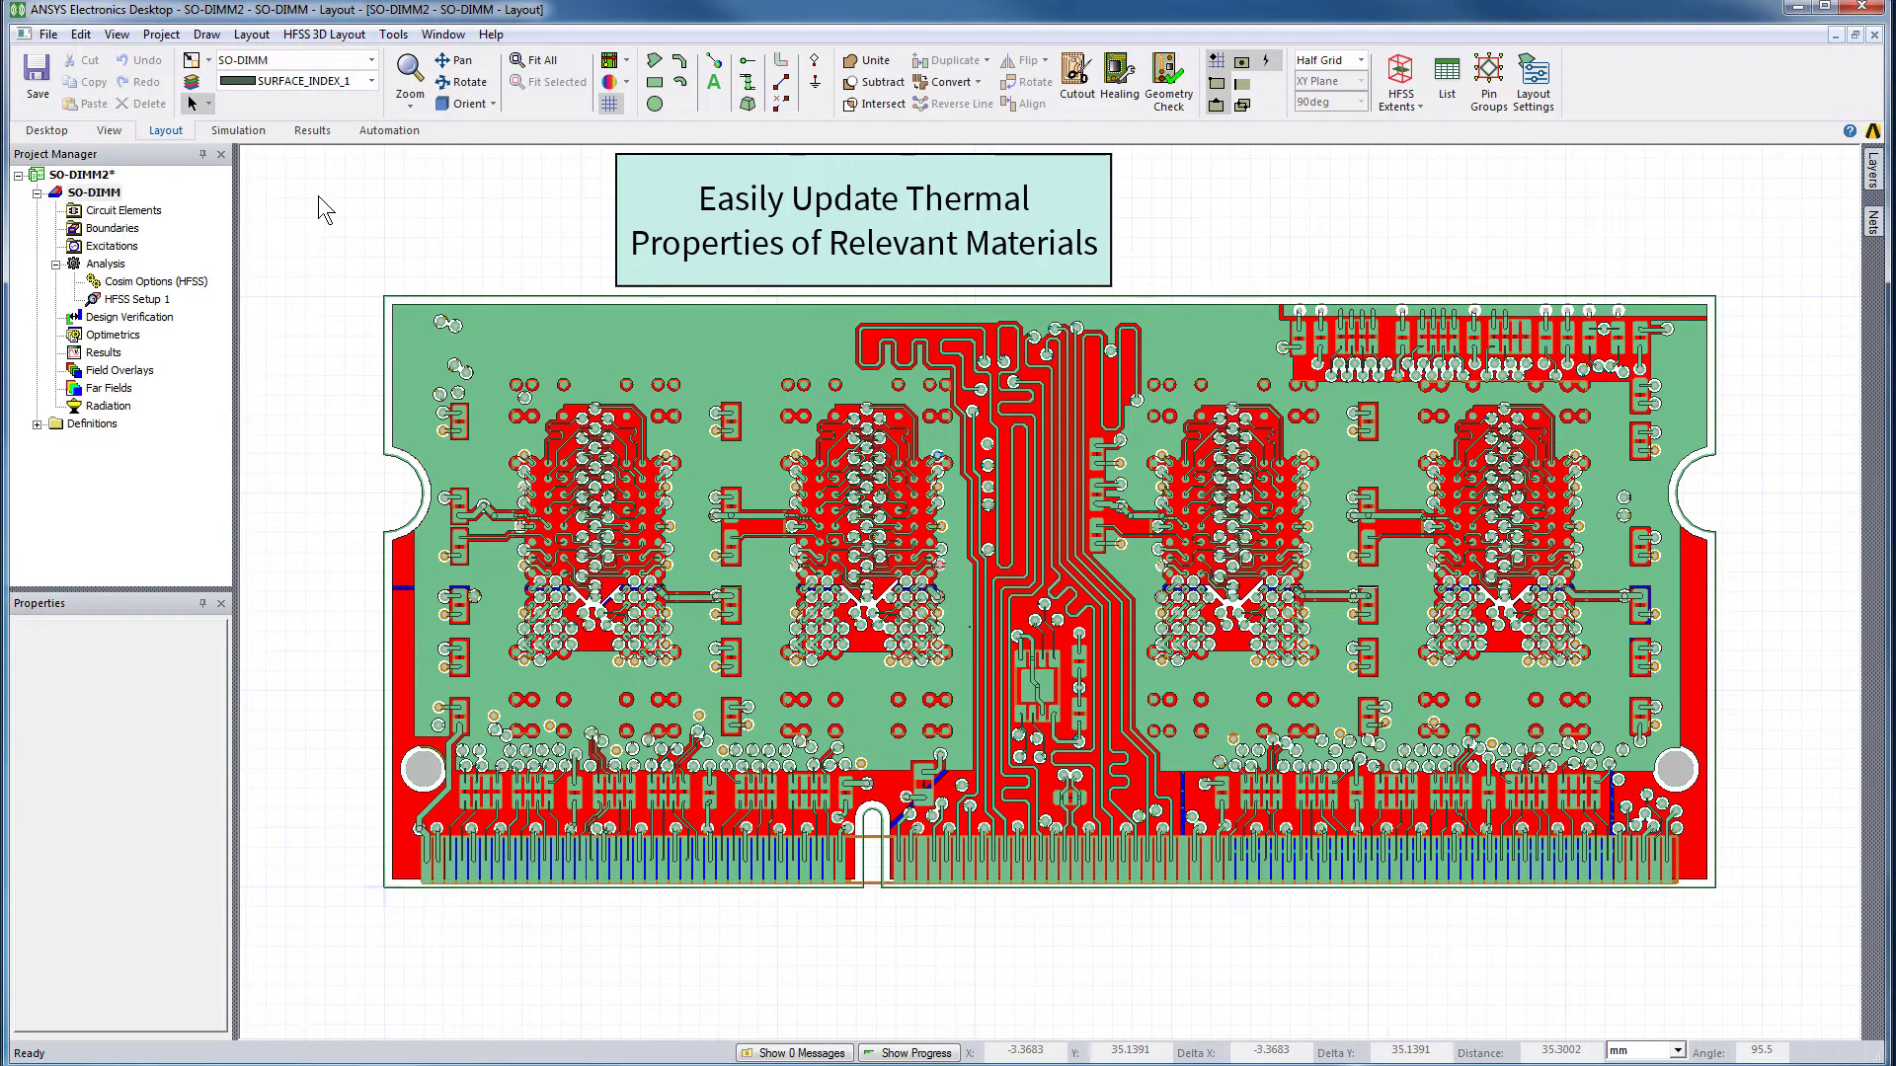
- Open Update Definitions for the project, listing all material items
{"action": "left_click", "coordinate": [70, 140]}
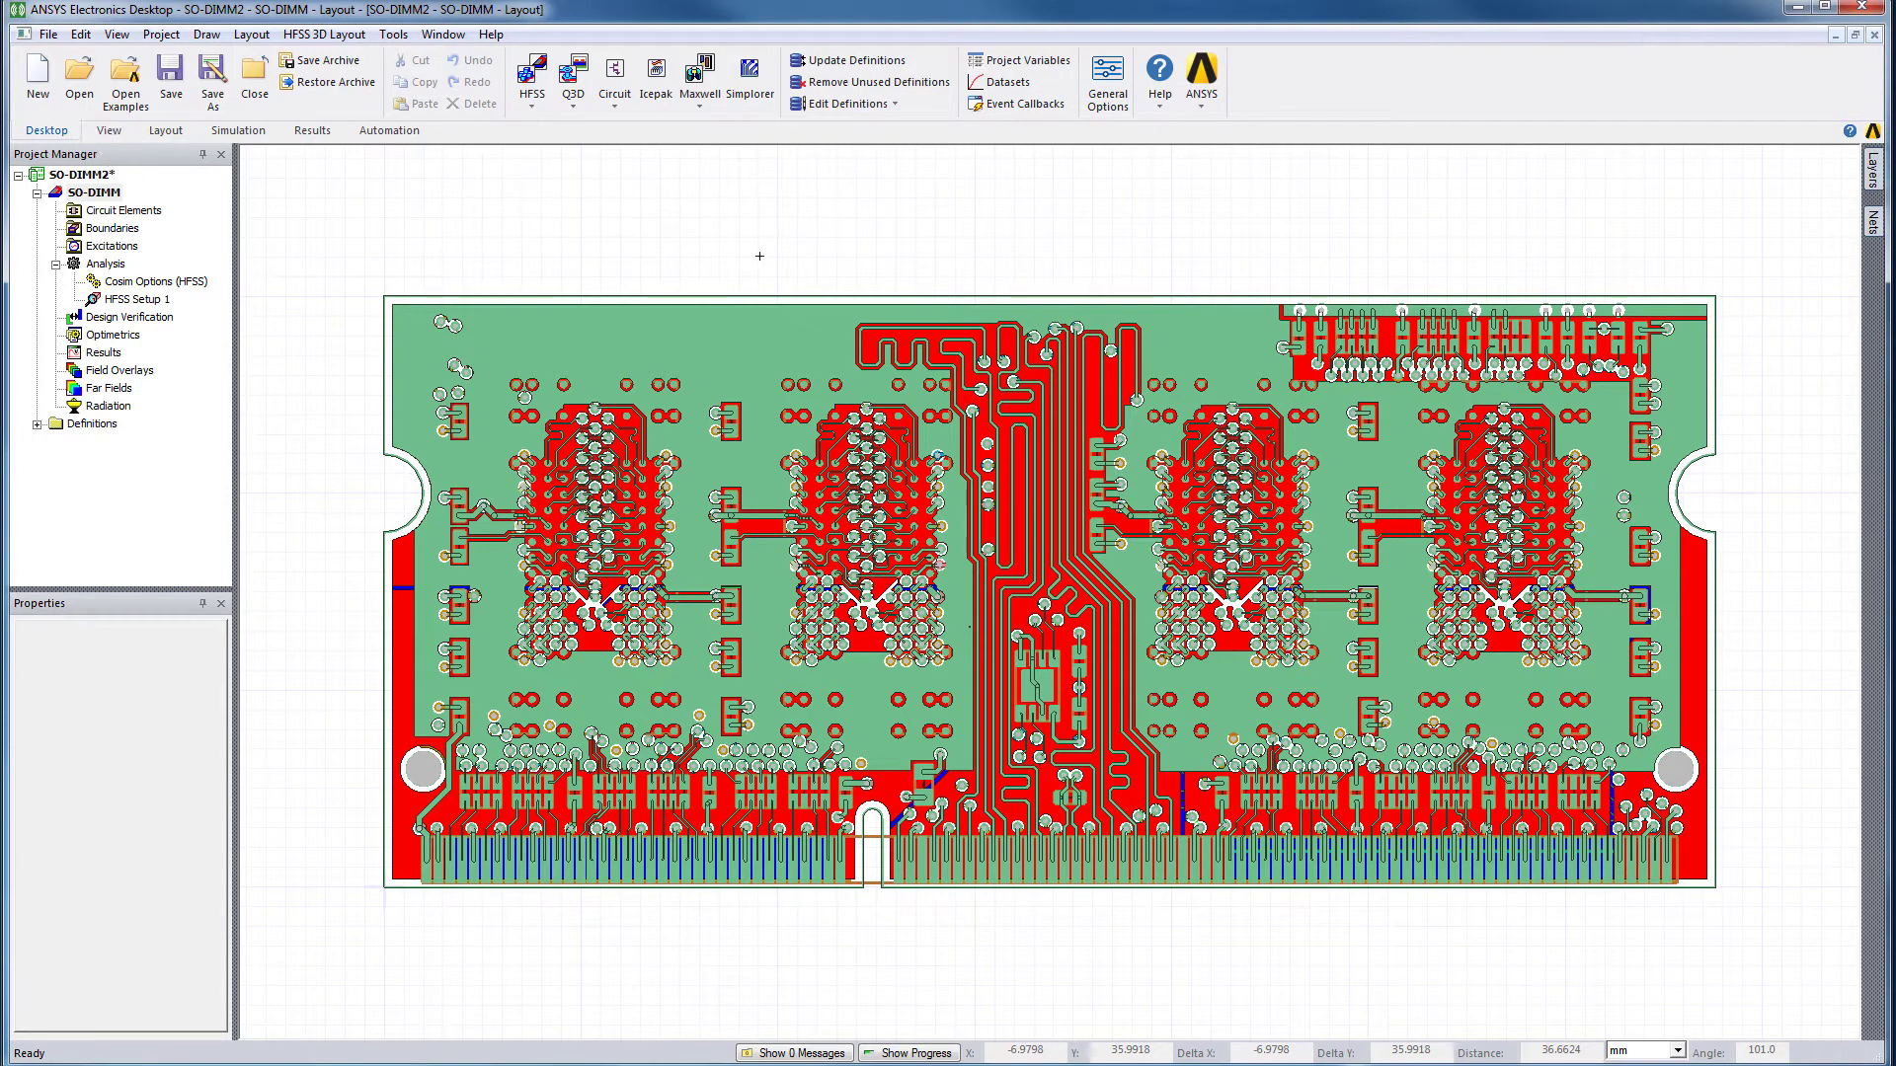
{"action": "left_click", "coordinate": [827, 65]}
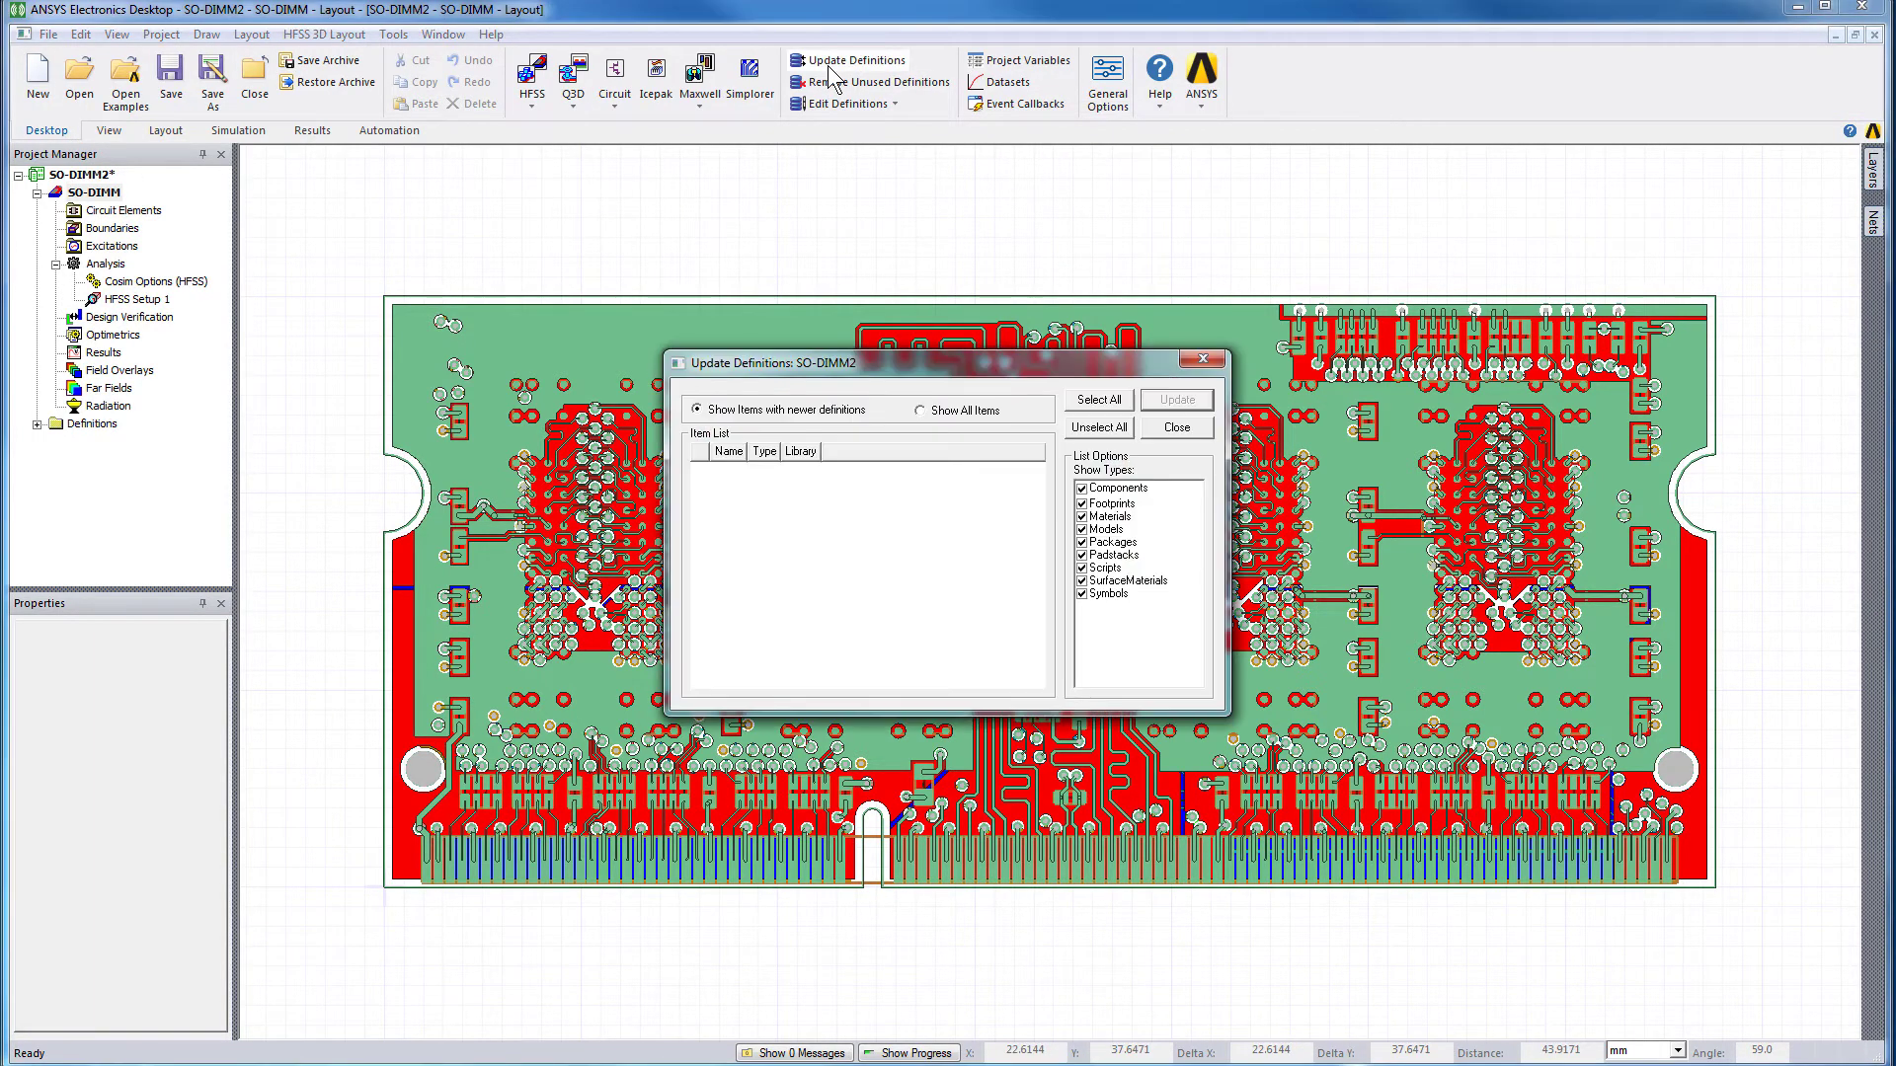
{"action": "left_click", "coordinate": [919, 410]}
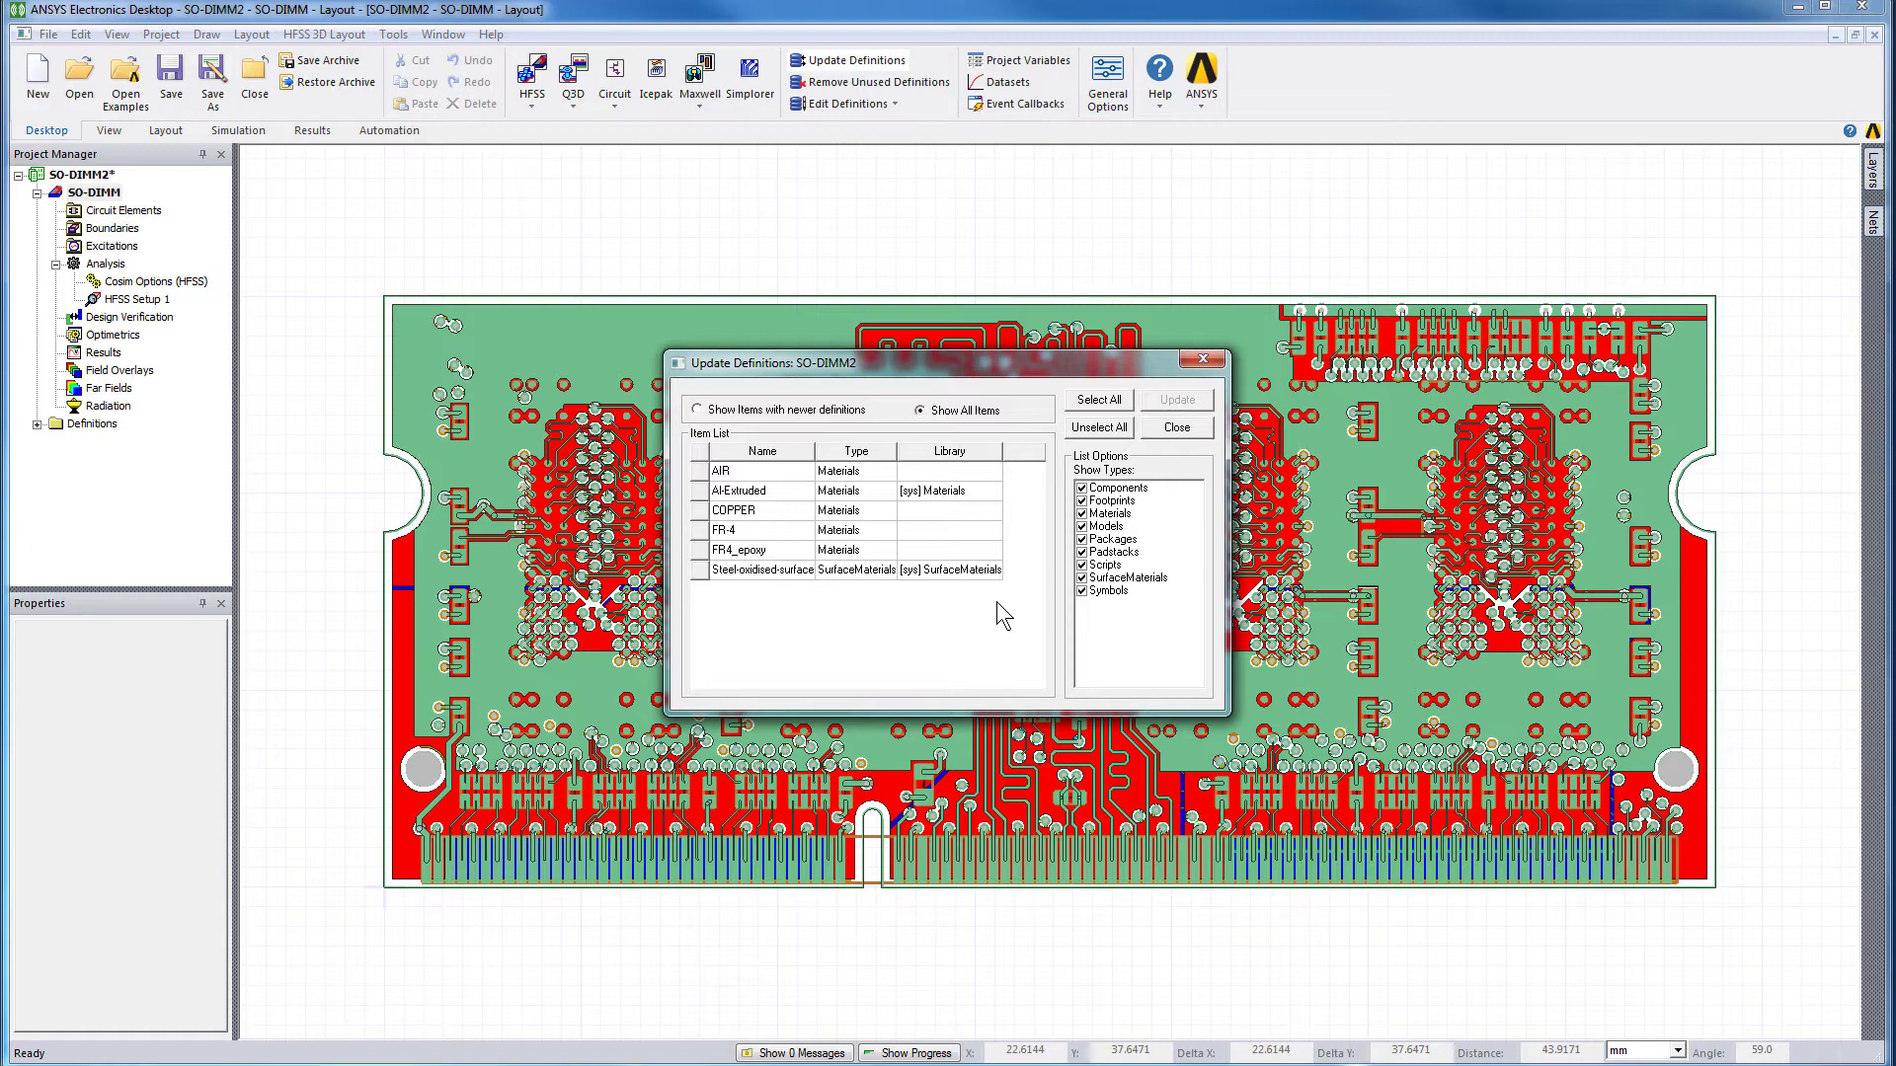
- Set the library for AIR, COPPER, FR-4 and FR4_epoxy to [sys] Materials
{"action": "left_click", "coordinate": [989, 471]}
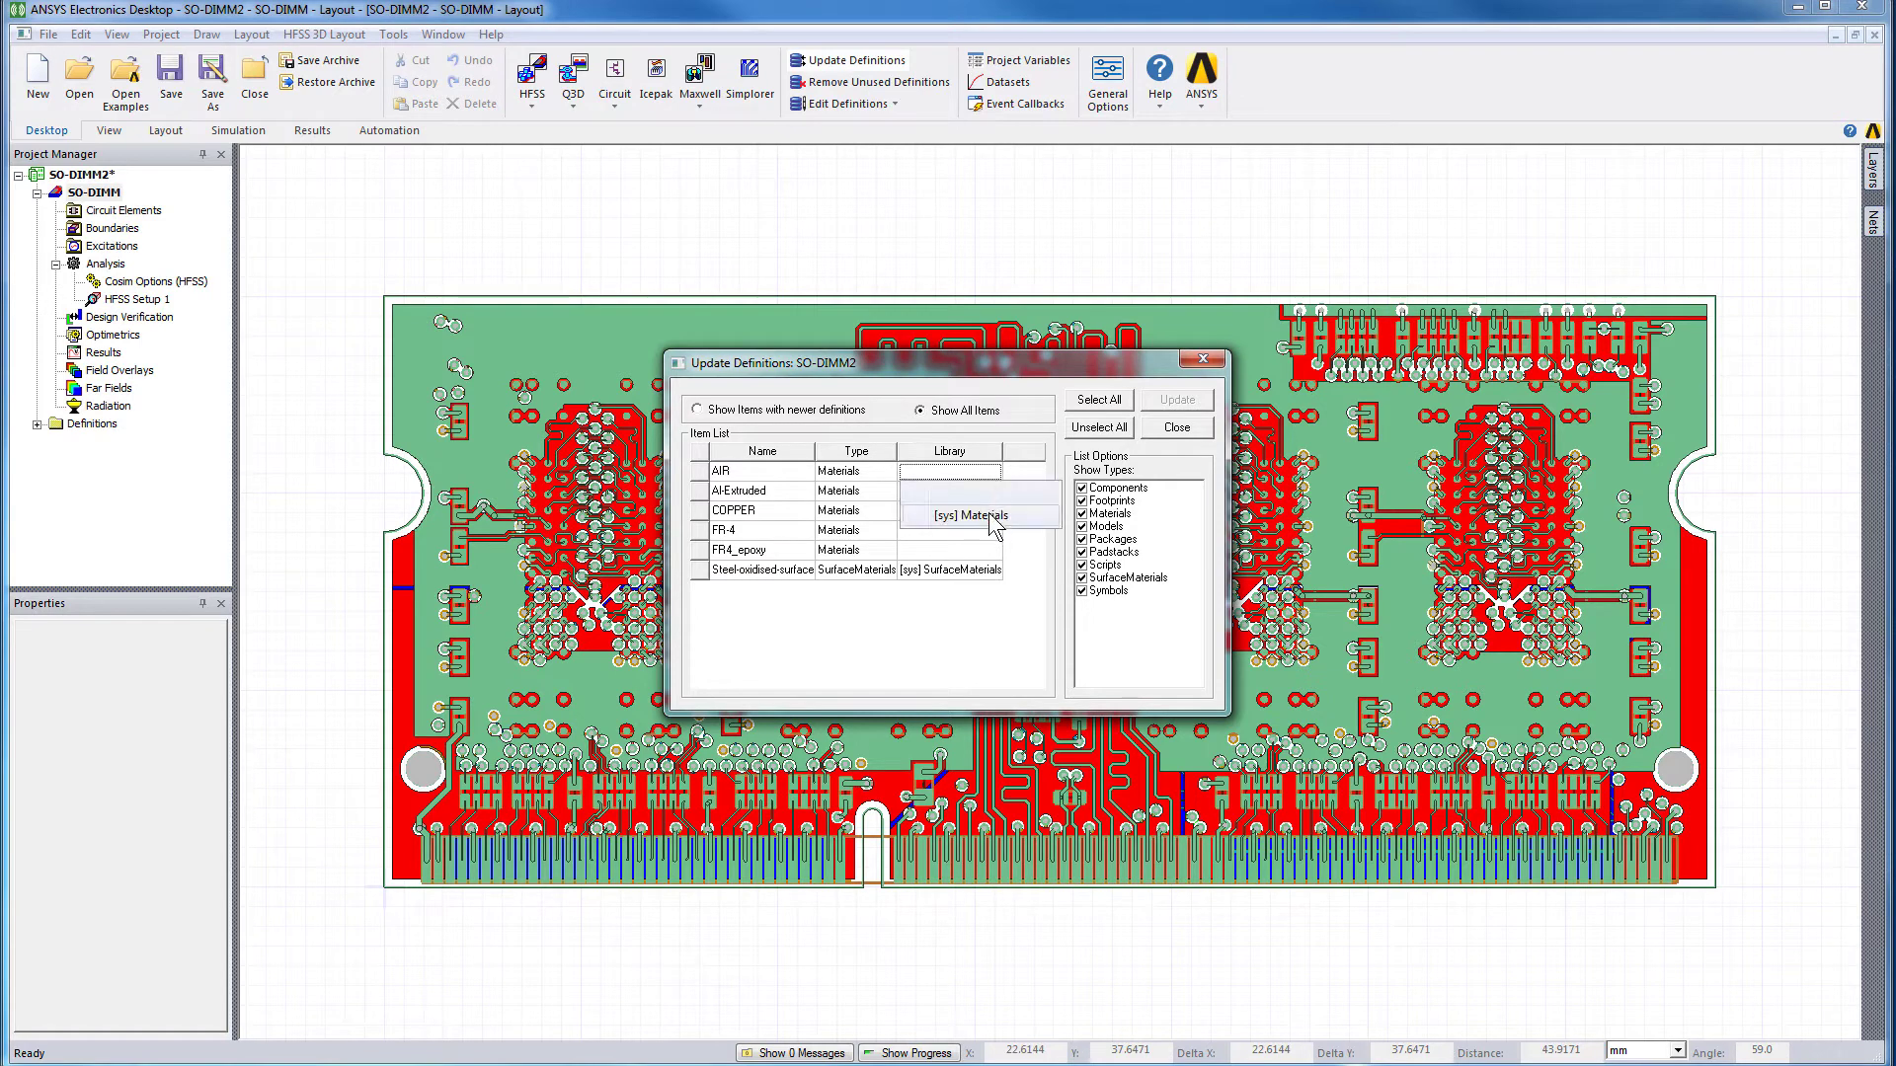
{"action": "left_click", "coordinate": [991, 516]}
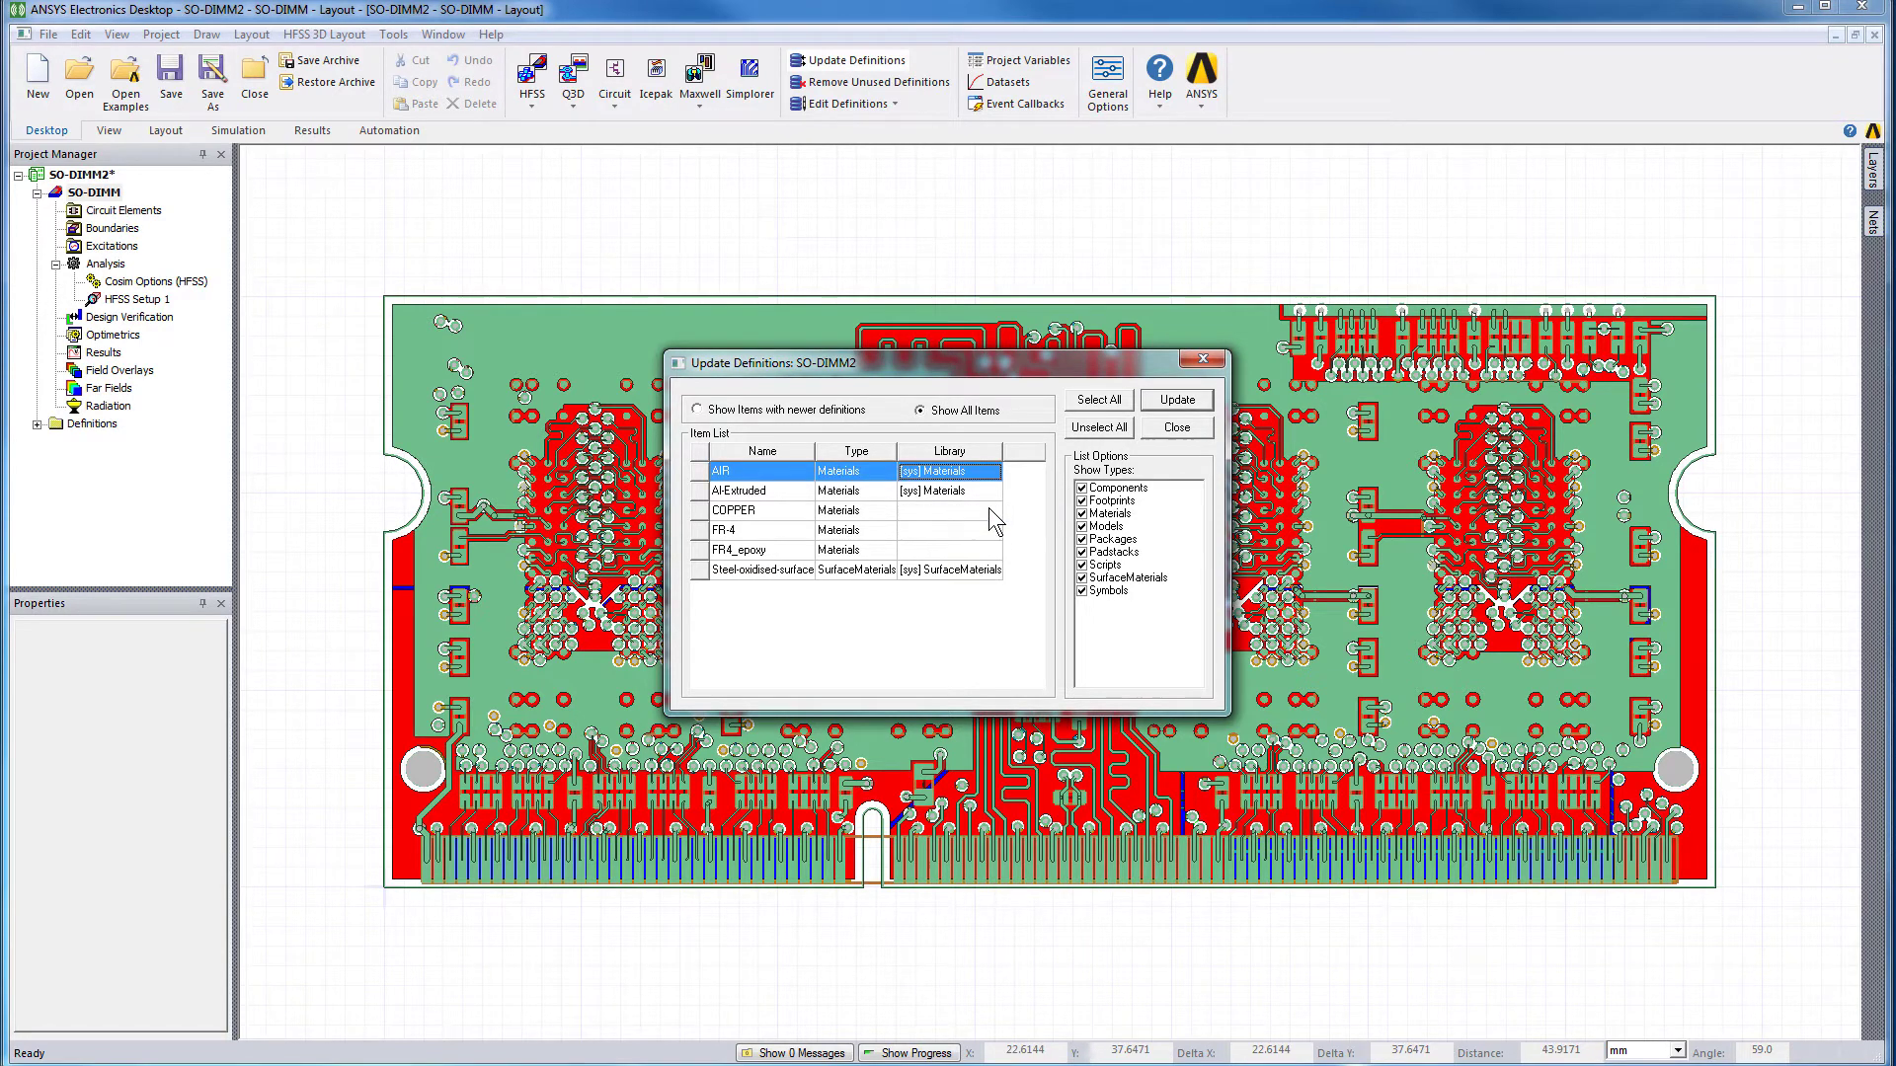
{"action": "left_click", "coordinate": [988, 510]}
{"action": "left_click", "coordinate": [989, 555]}
{"action": "left_click", "coordinate": [990, 533]}
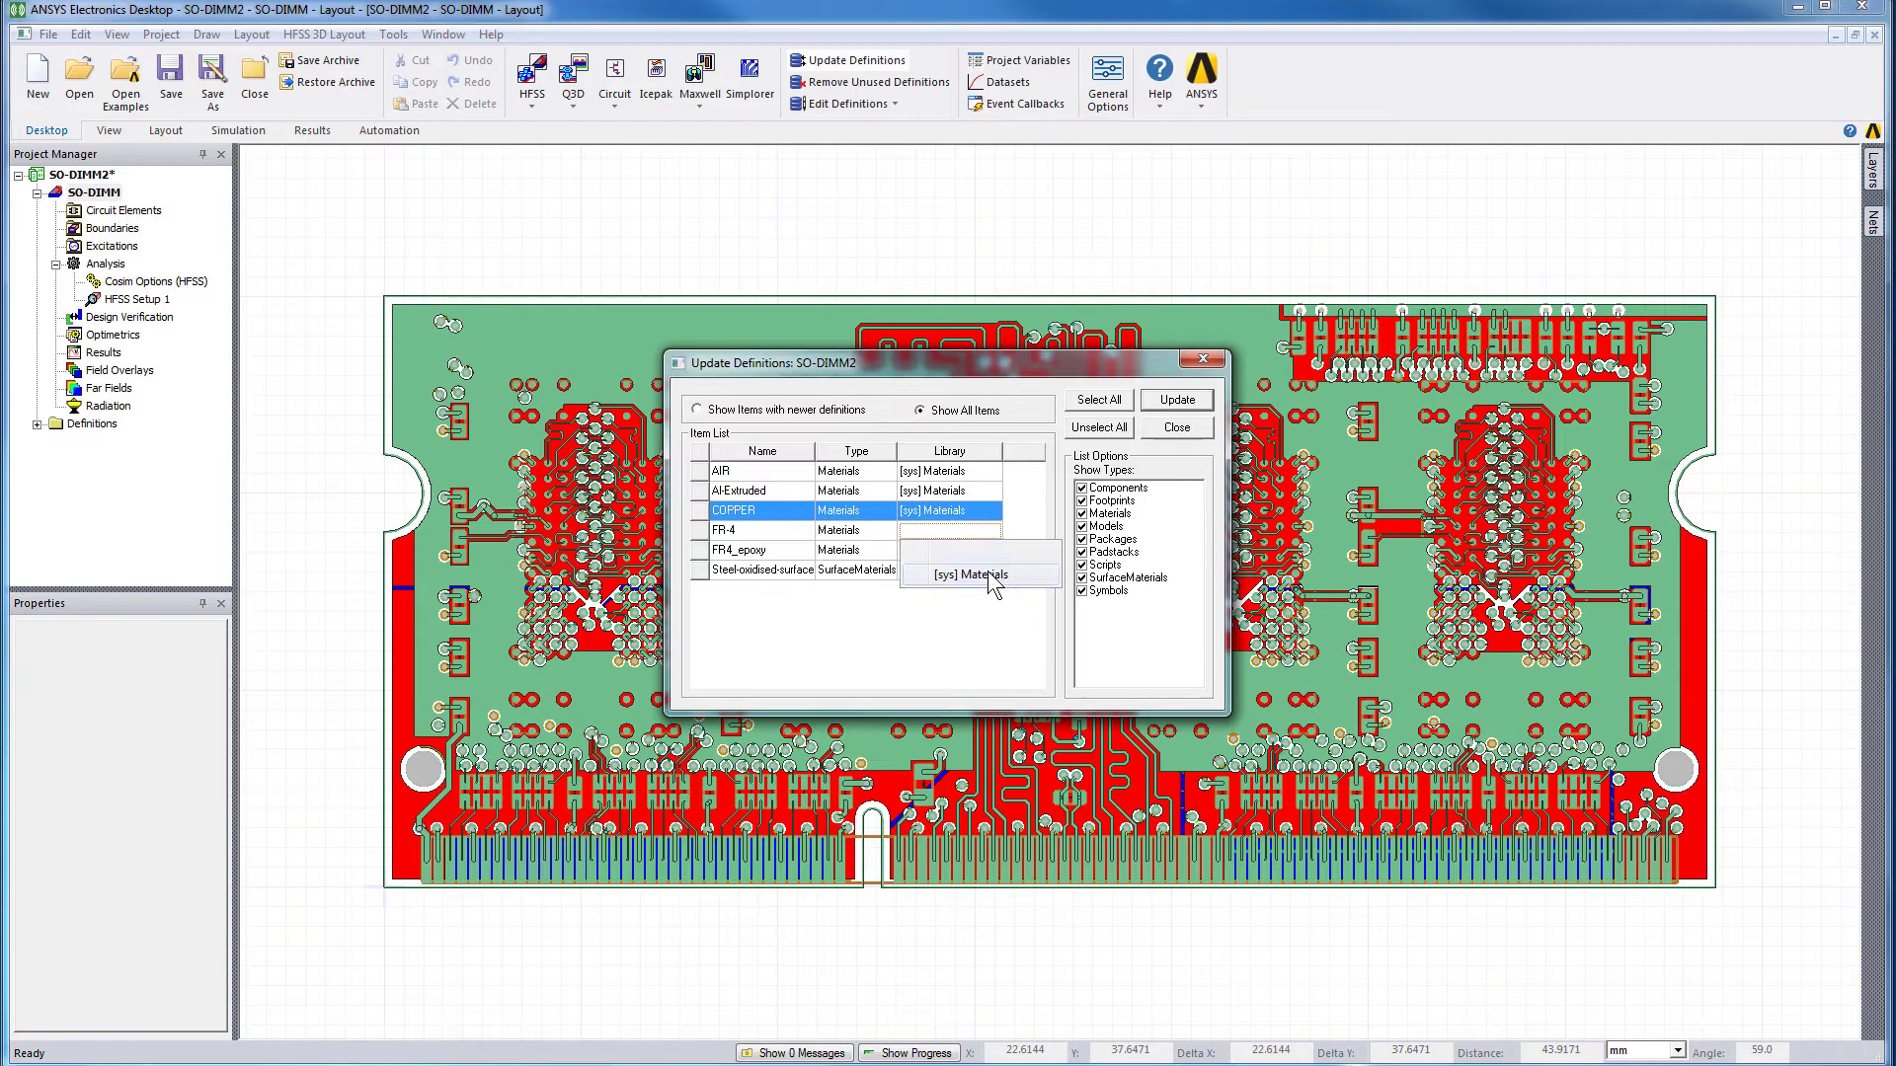
{"action": "left_click", "coordinate": [987, 575]}
{"action": "left_click", "coordinate": [988, 550]}
{"action": "left_click", "coordinate": [988, 596]}
- Select all six listed materials, update their definitions, and acknowledge the success message
{"action": "left_click", "coordinate": [709, 478]}
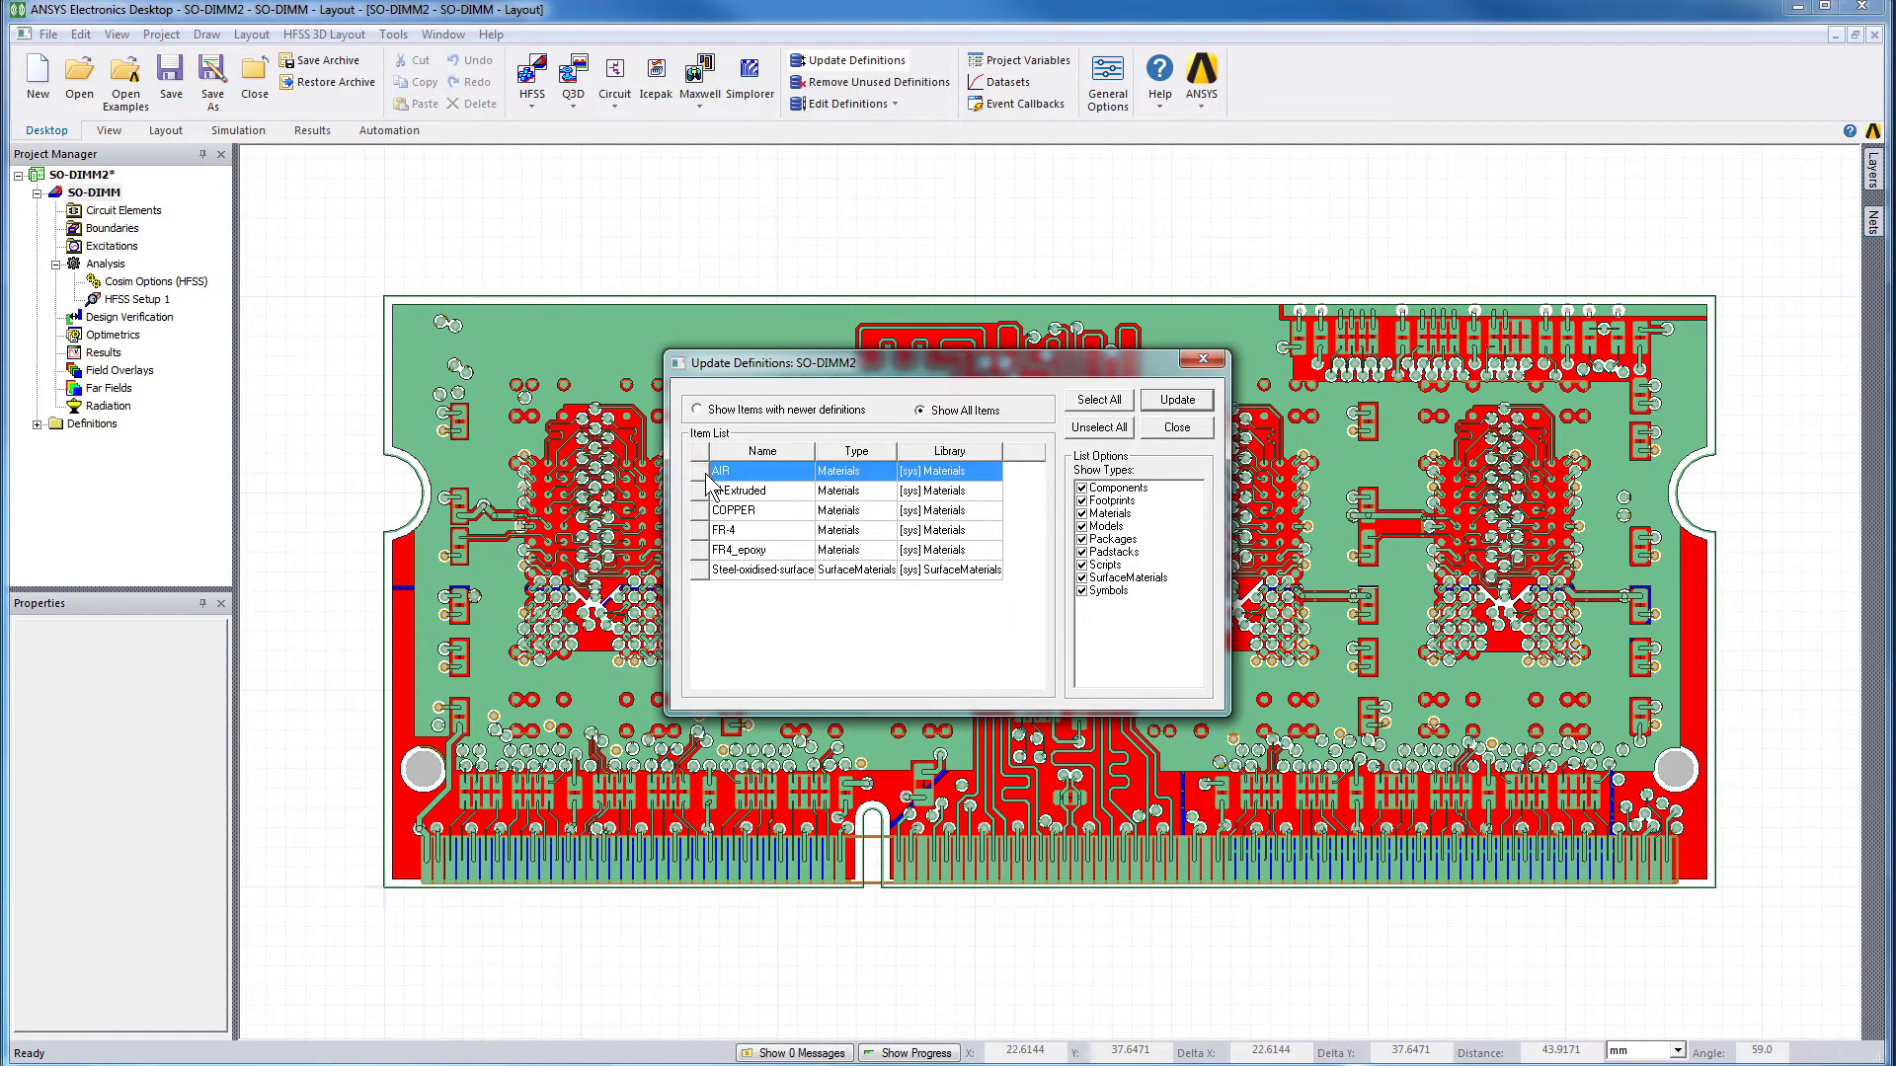
{"action": "left_click", "coordinate": [707, 571], "text": "shift"}
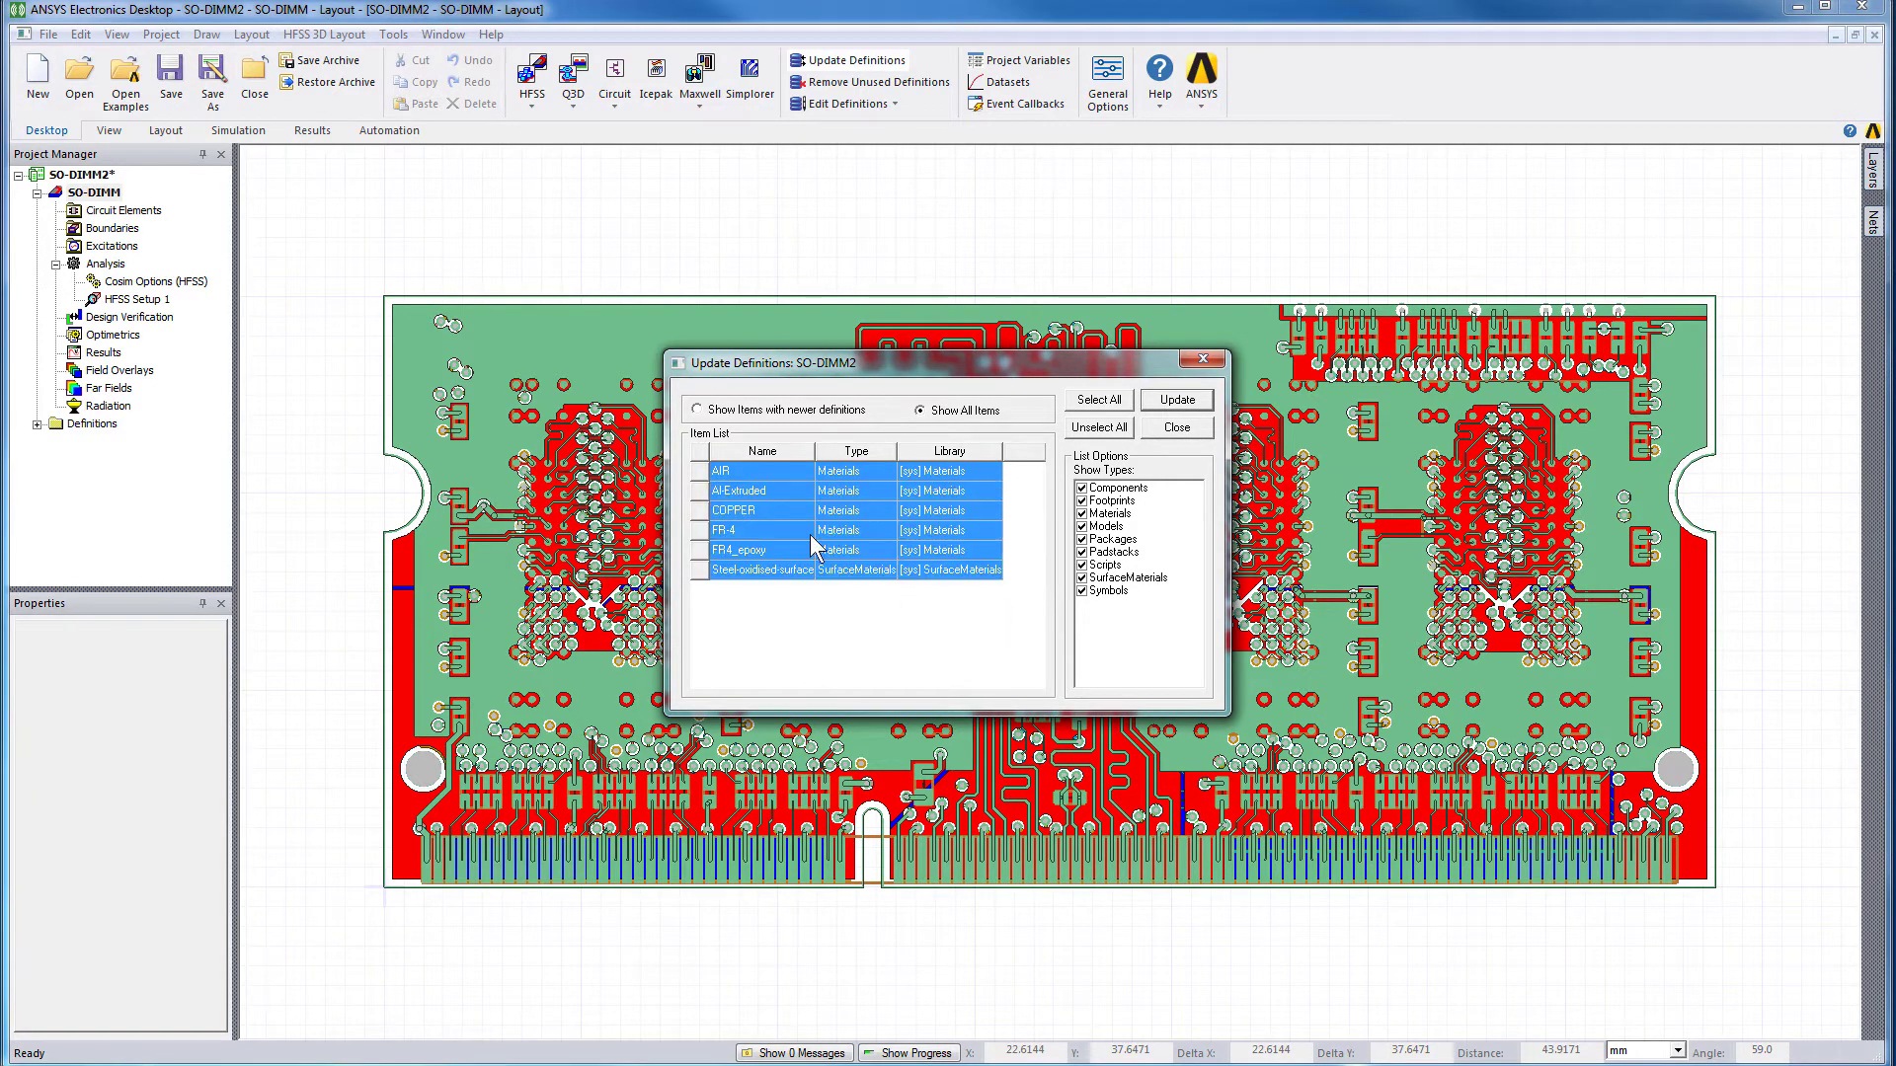
{"action": "left_click", "coordinate": [1193, 405]}
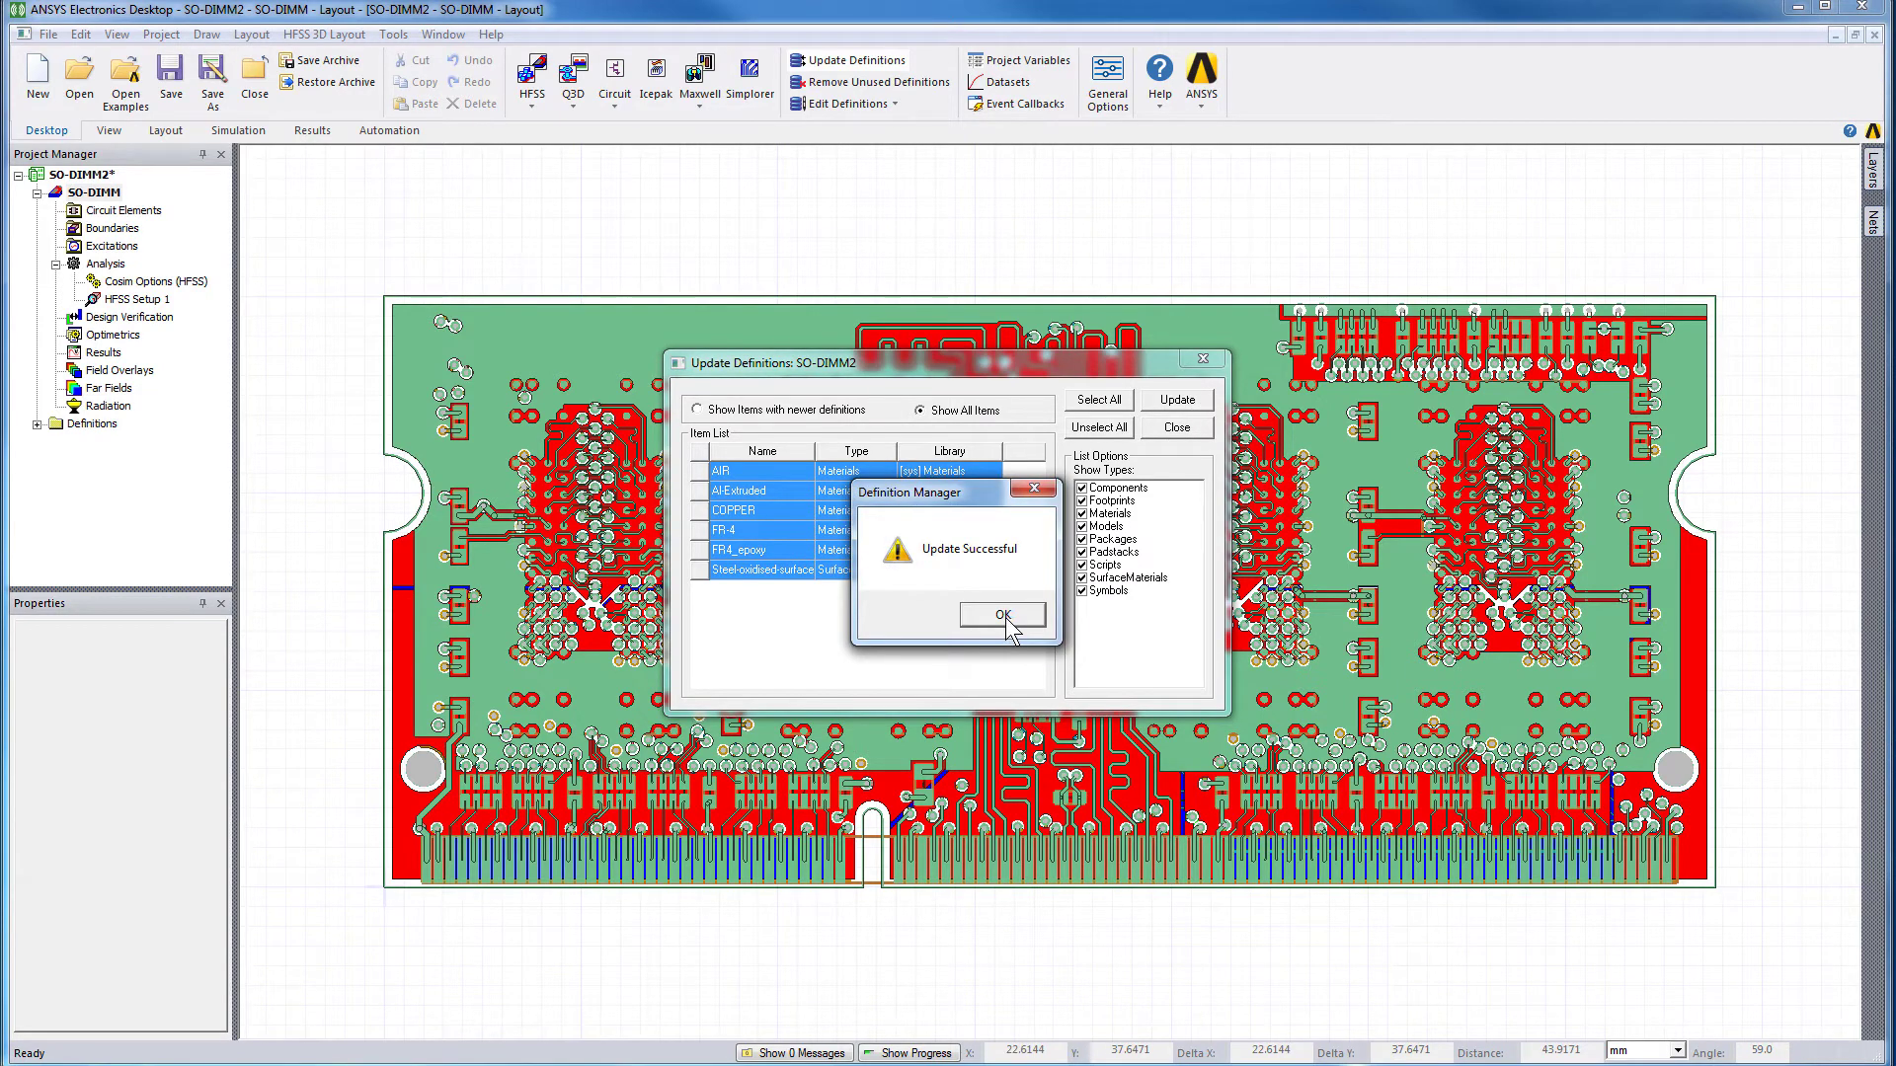
{"action": "left_click", "coordinate": [1003, 616]}
- Close the update list and create a new PCB component under 3D Components
{"action": "left_click", "coordinate": [1181, 429]}
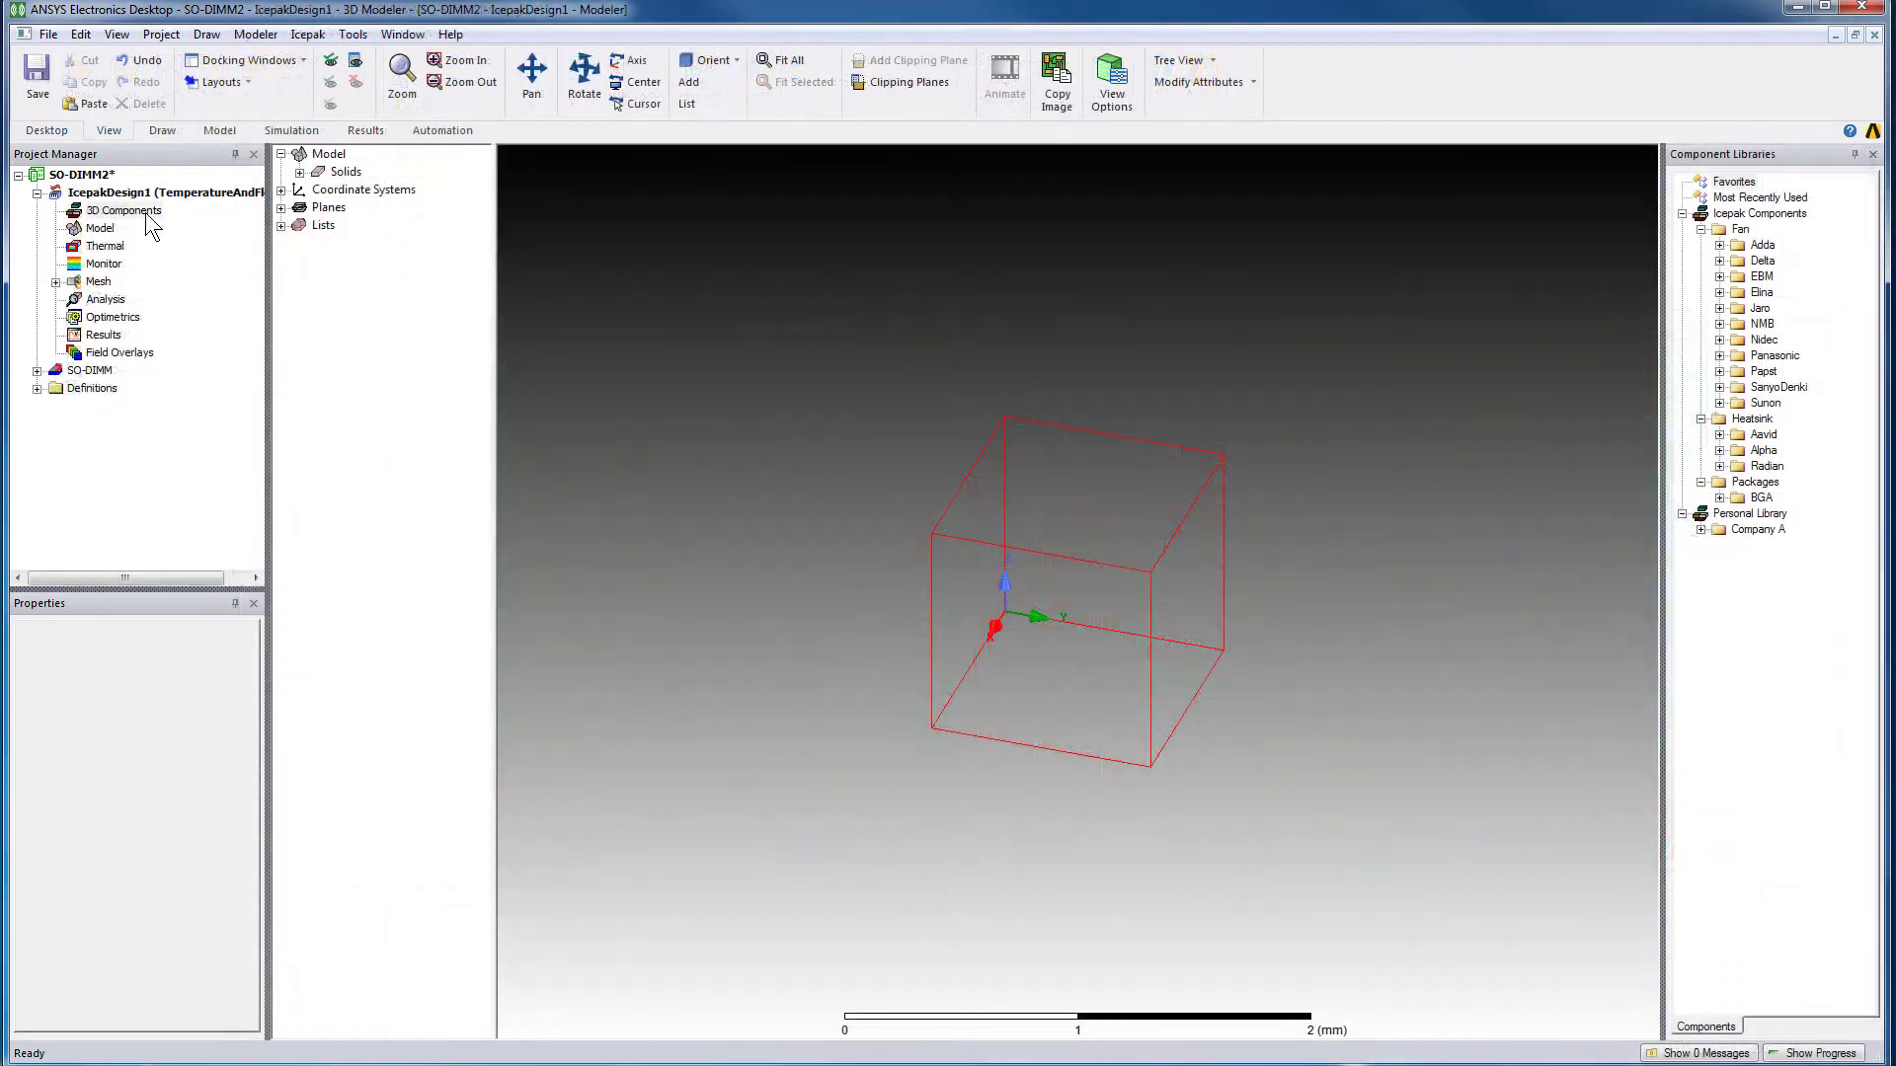
{"action": "left_click", "coordinate": [147, 215]}
{"action": "right_click", "coordinate": [147, 215]}
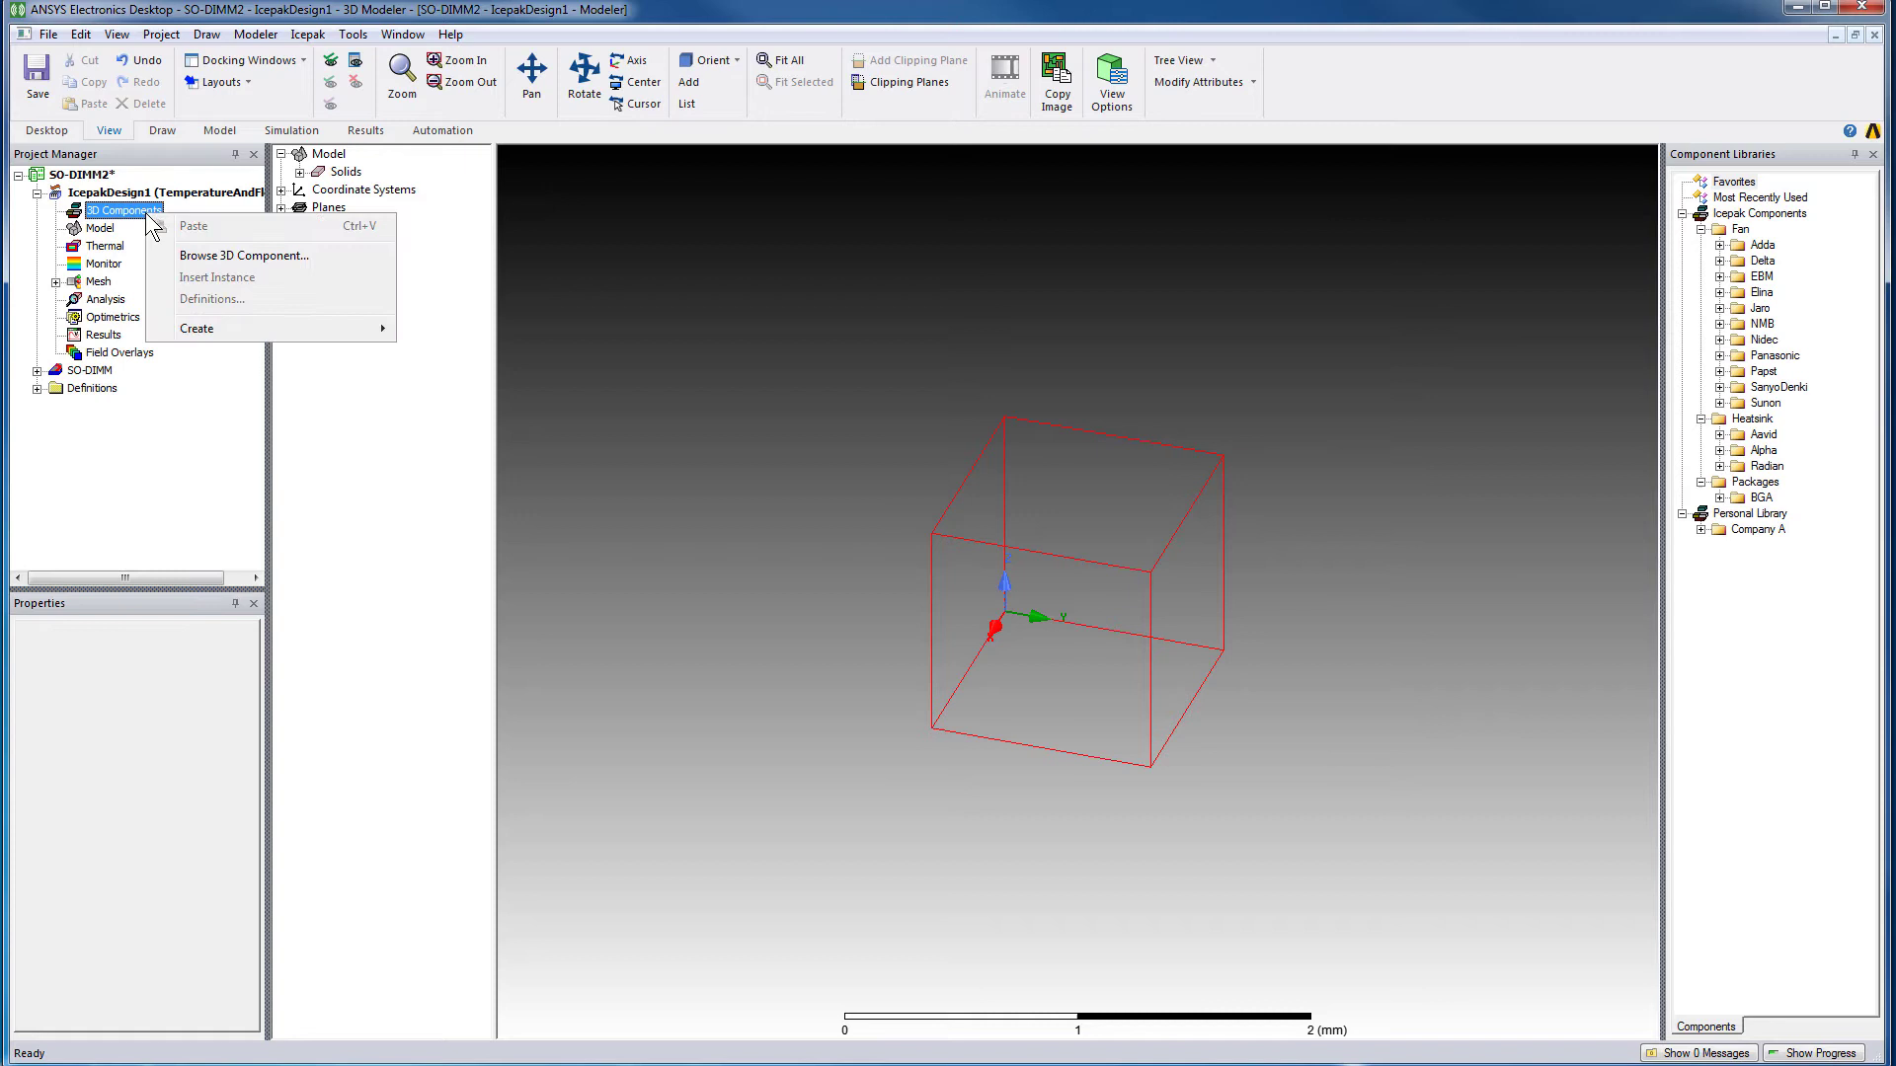
{"action": "mouse_move", "coordinate": [281, 329]}
{"action": "left_click", "coordinate": [439, 371]}
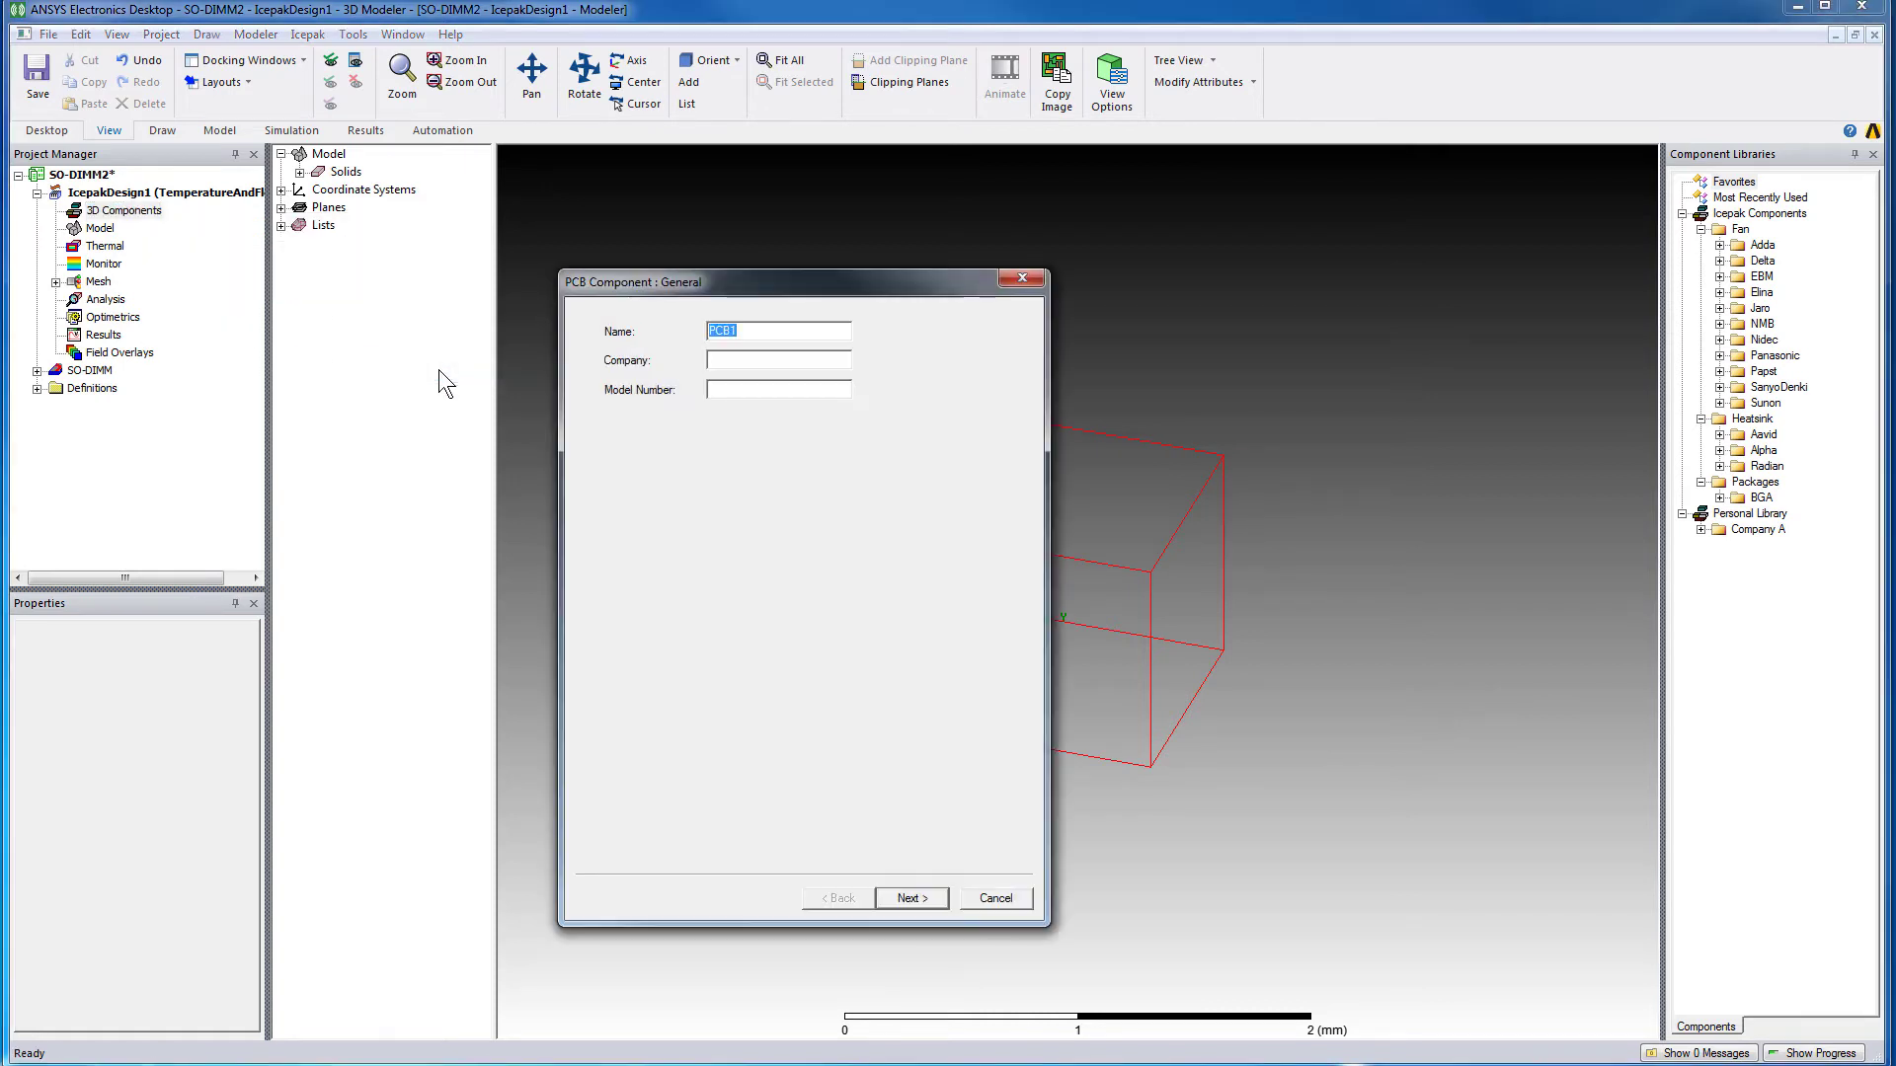
- Enter company 'abc' and model number '123' for the PCB component
{"action": "left_click", "coordinate": [723, 360]}
{"action": "type", "text": "abc"}
{"action": "left_click", "coordinate": [739, 387]}
{"action": "type", "text": "123"}
{"action": "left_click", "coordinate": [914, 901]}
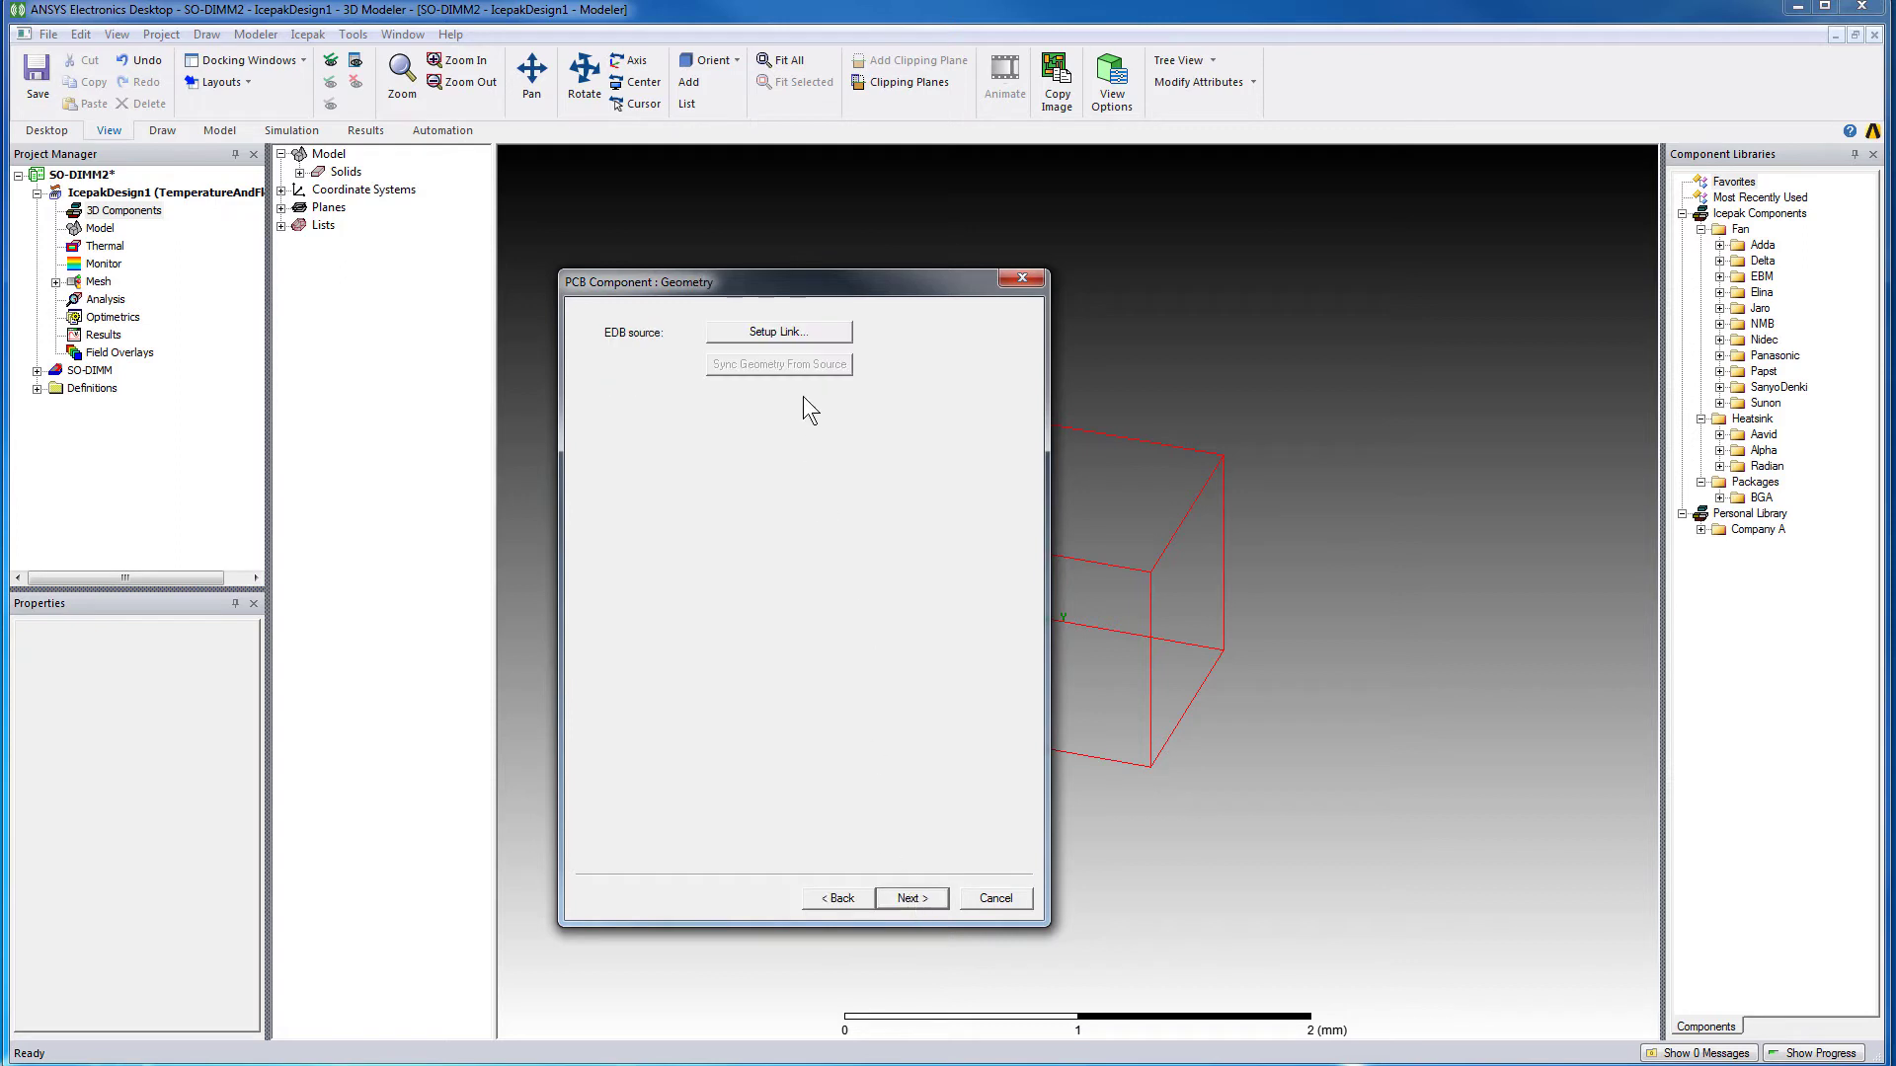
- Link to SO-DIMM's HFSS Setup 1 : Last Adaptive solution, power dissipated from linked source
{"action": "left_click", "coordinate": [801, 333]}
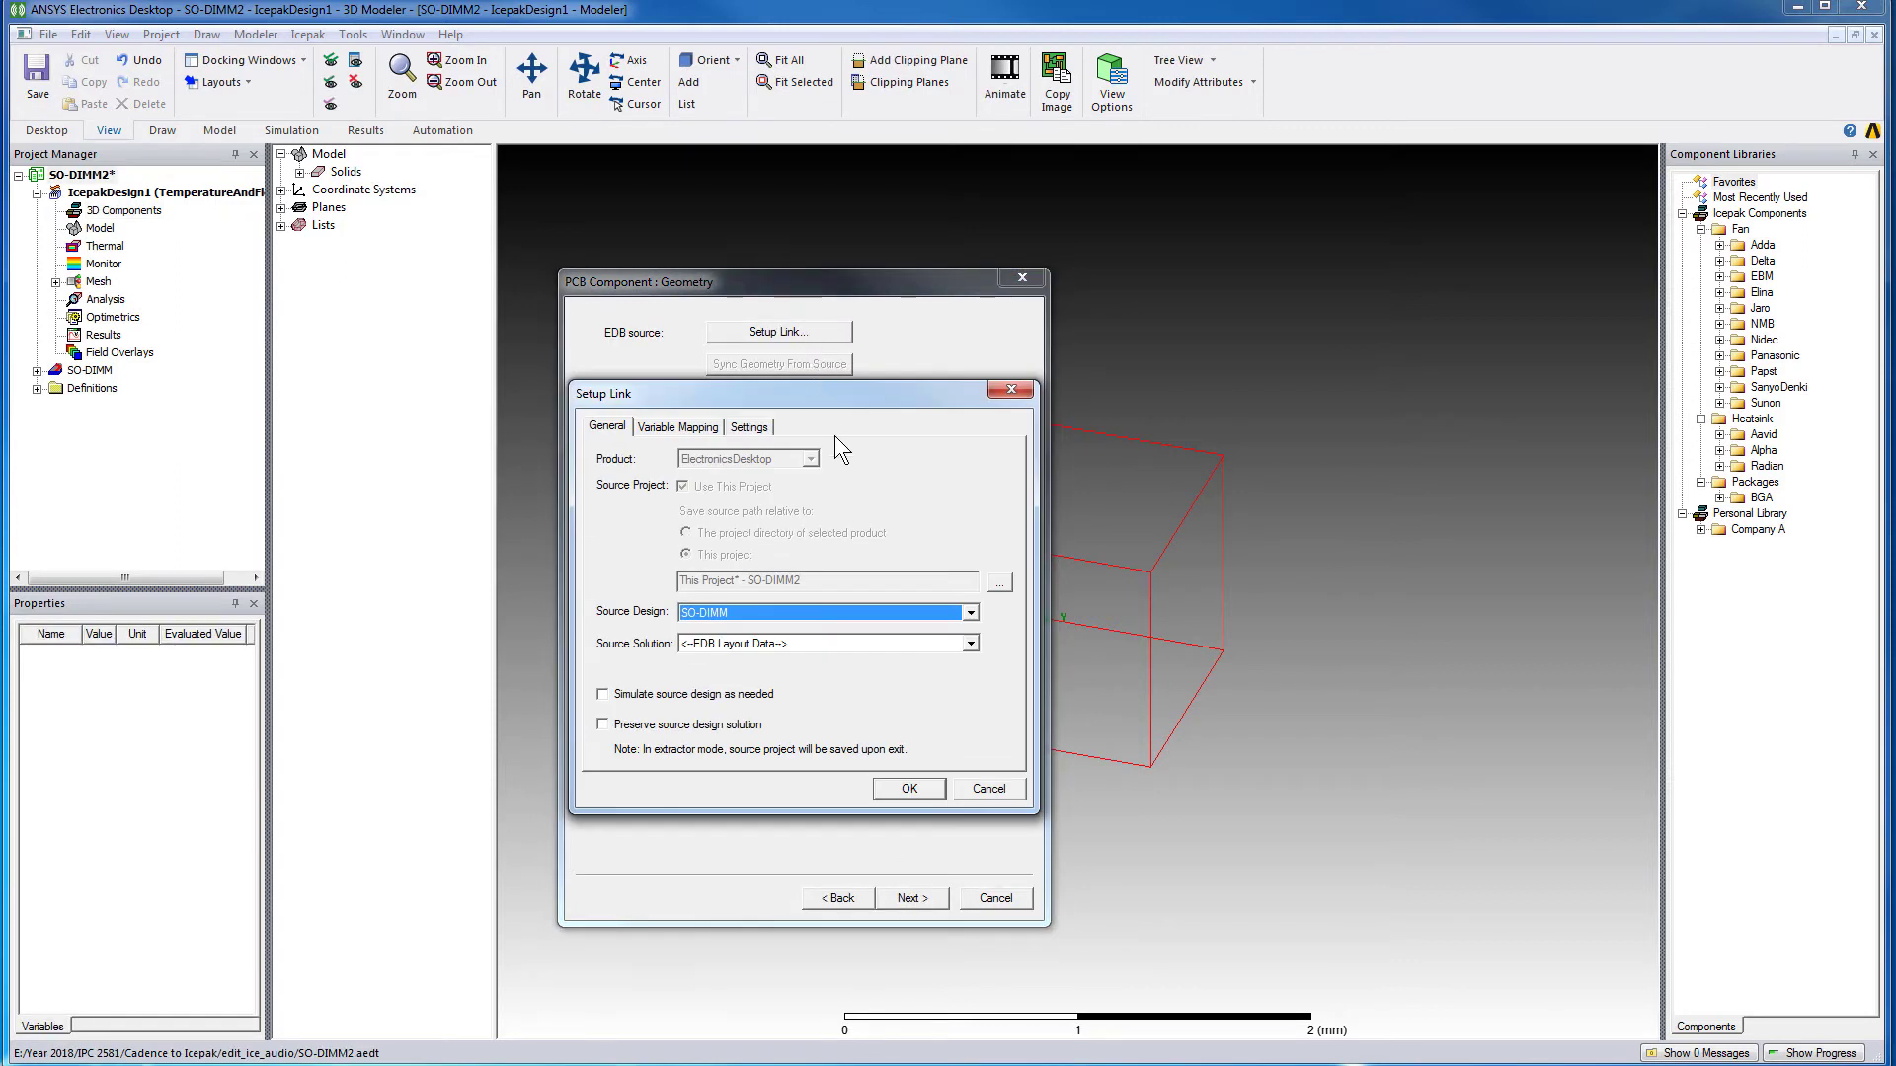
{"action": "left_click", "coordinate": [972, 644]}
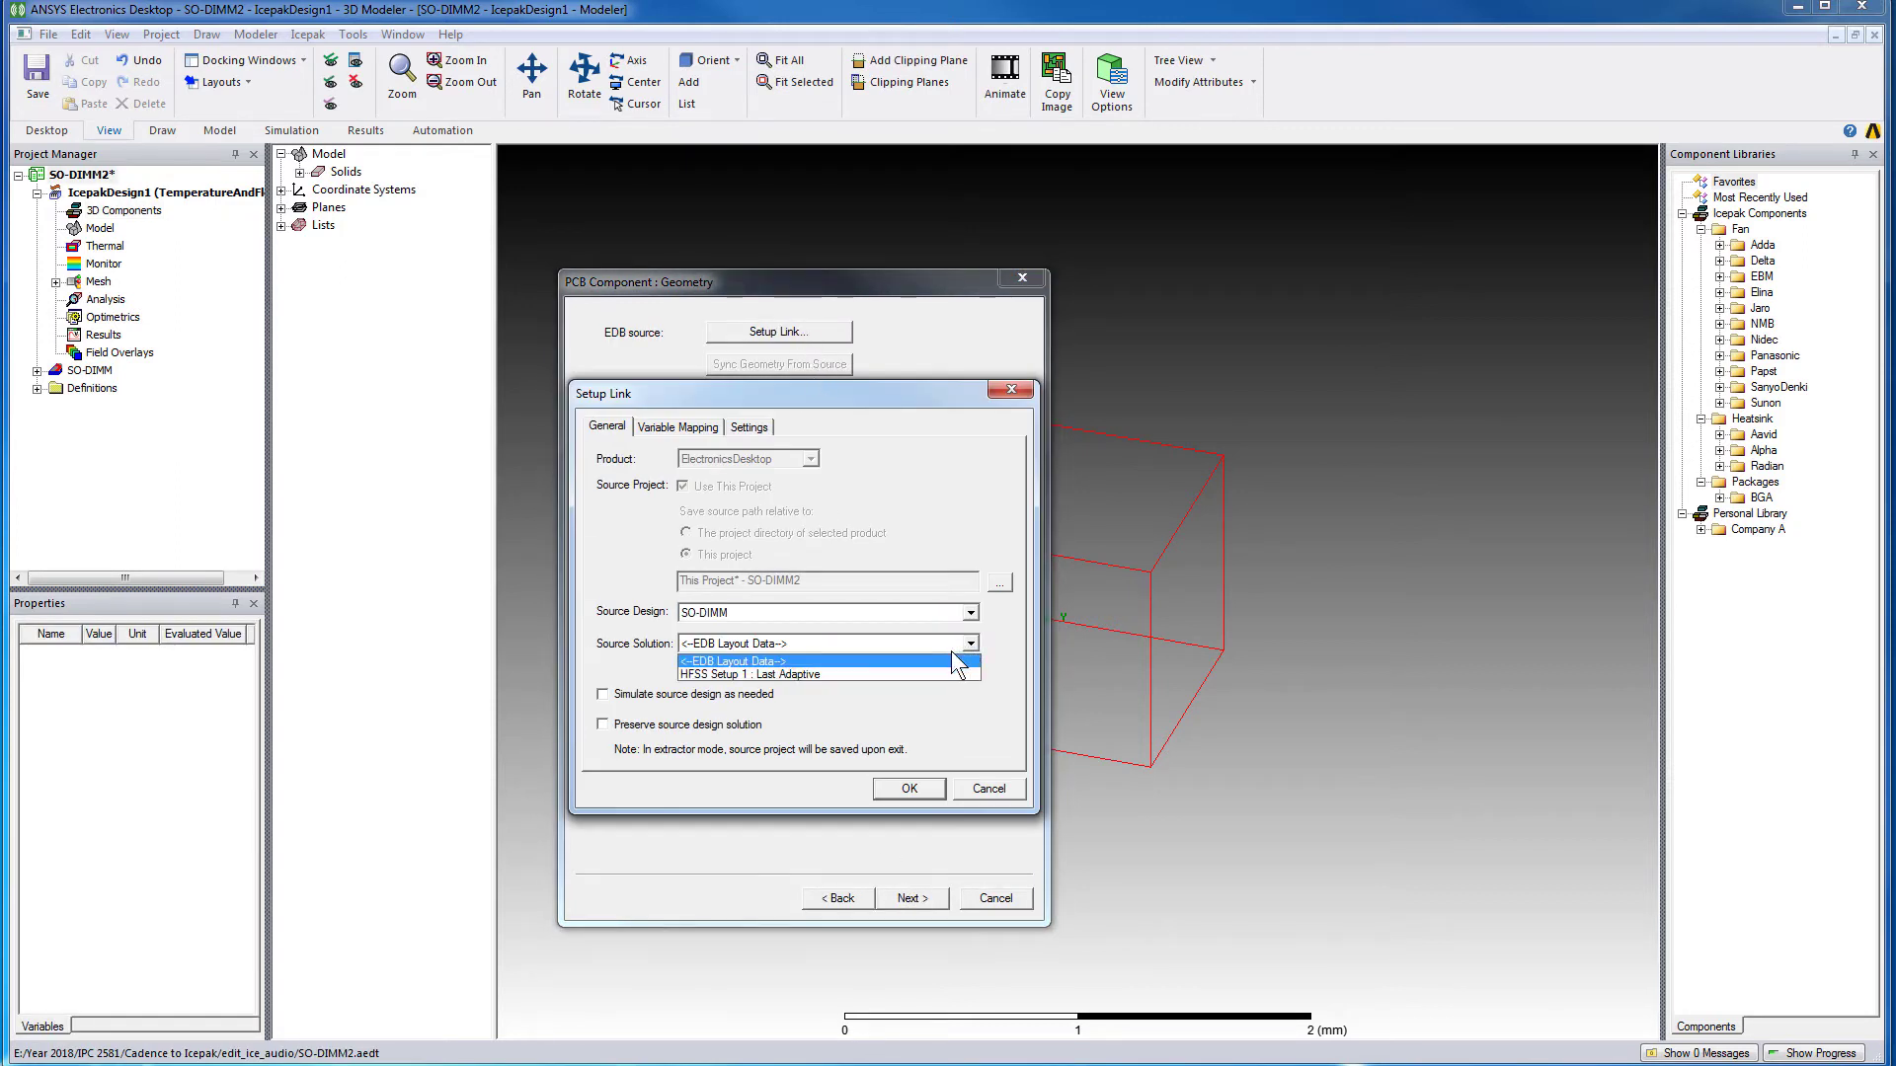
{"action": "left_click", "coordinate": [859, 674]}
{"action": "left_click", "coordinate": [675, 694]}
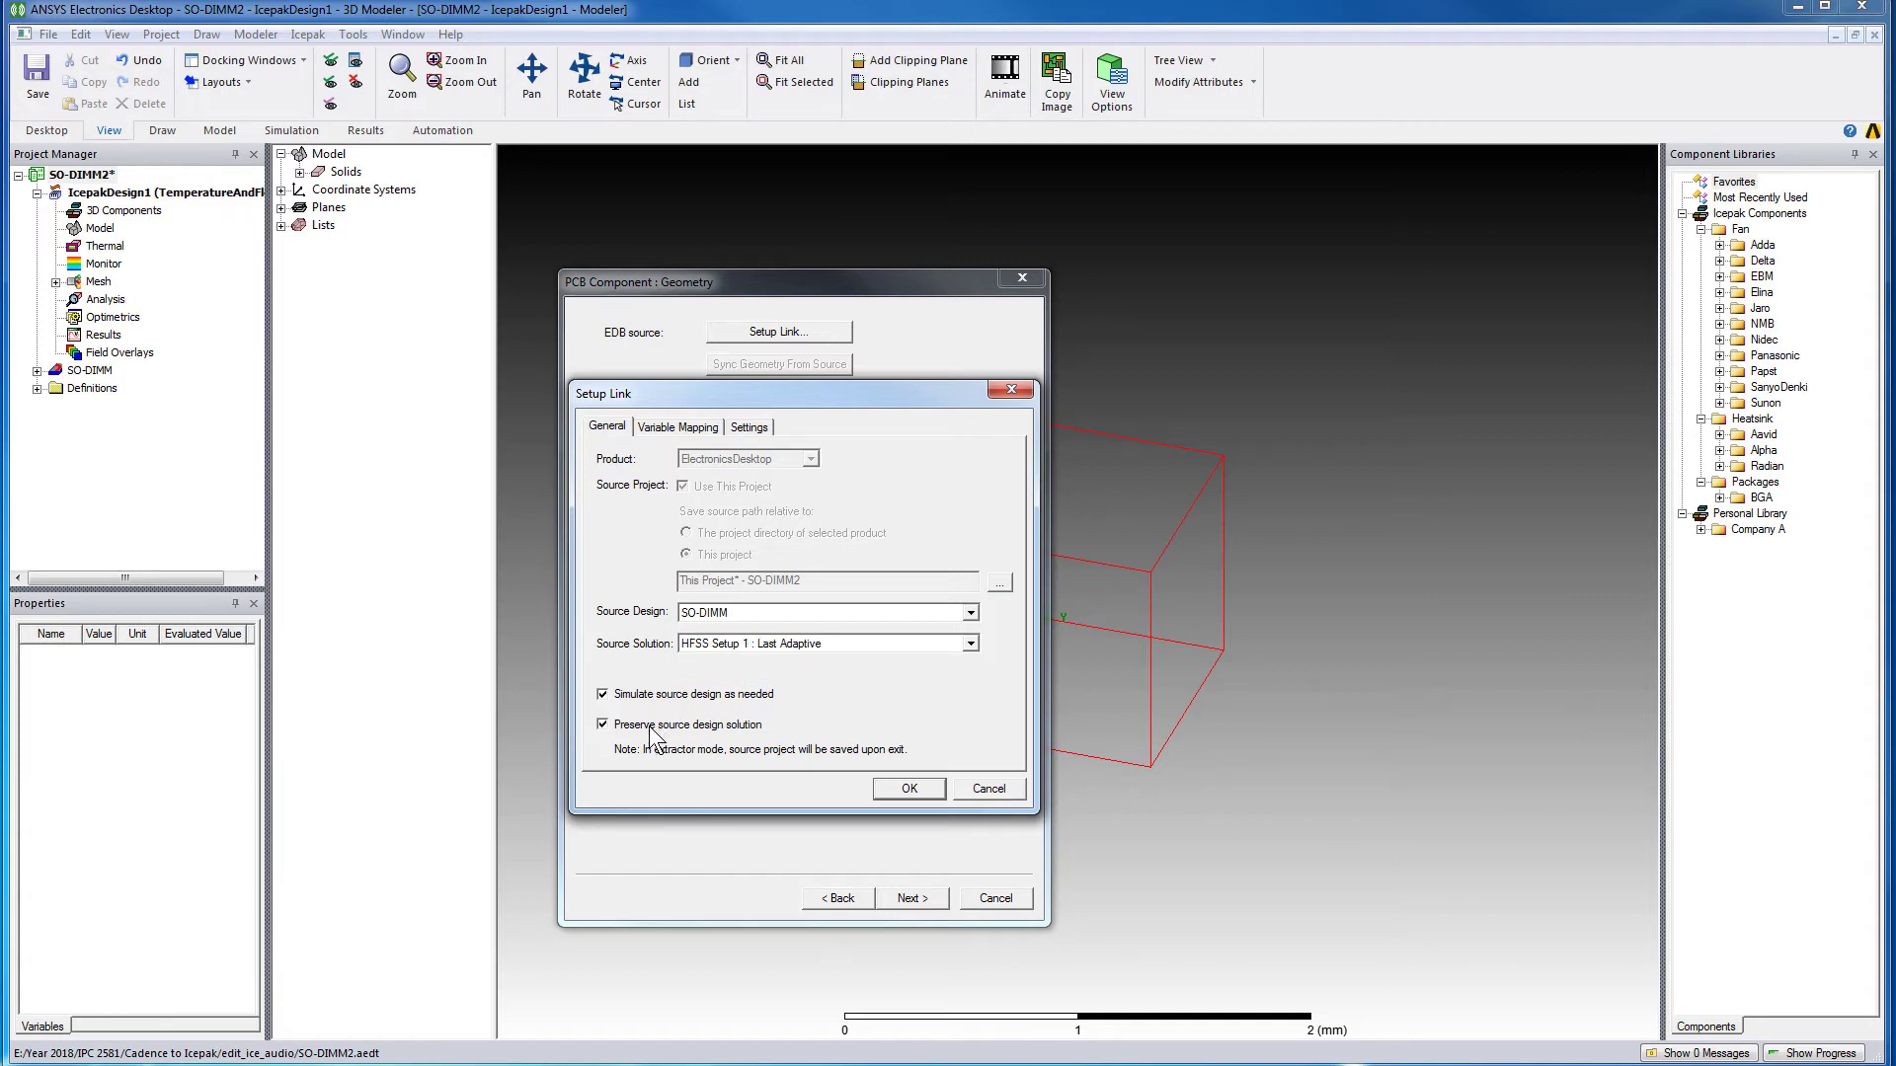
{"action": "left_click", "coordinate": [908, 790]}
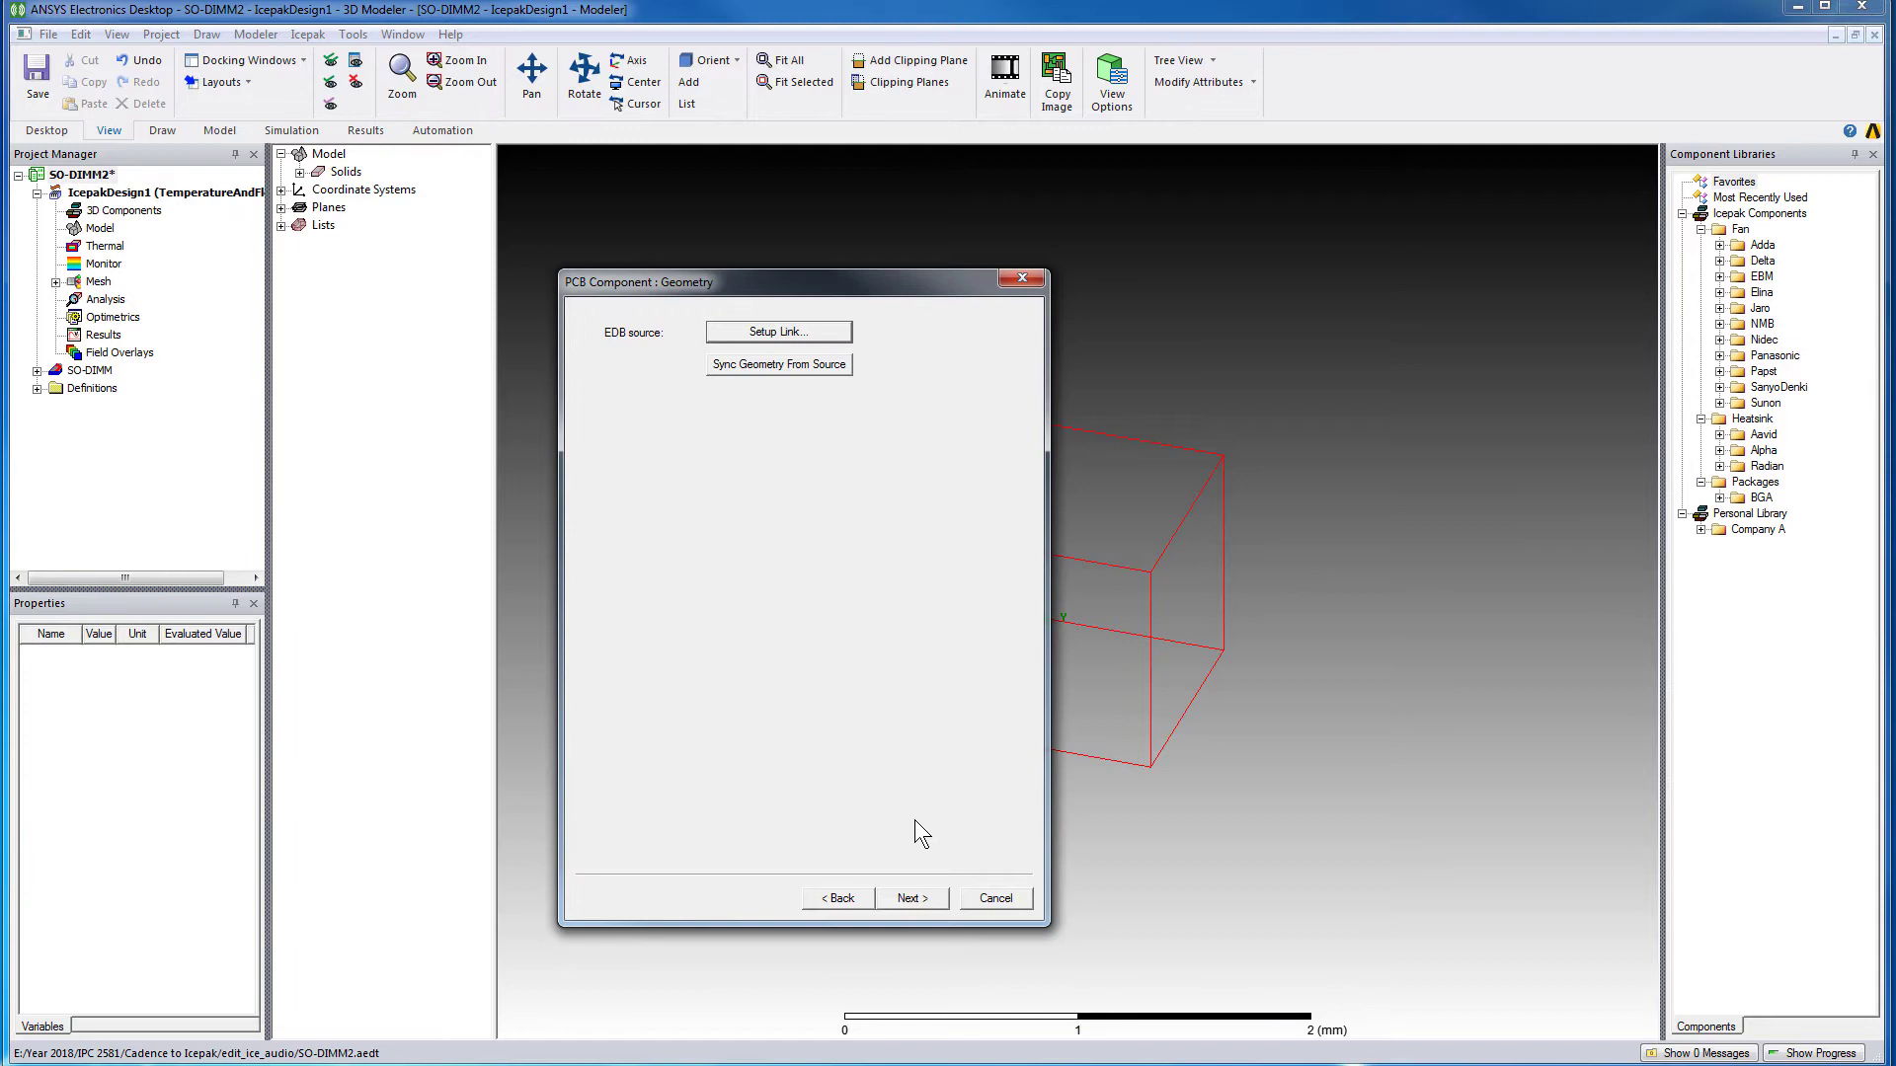
{"action": "left_click", "coordinate": [907, 899]}
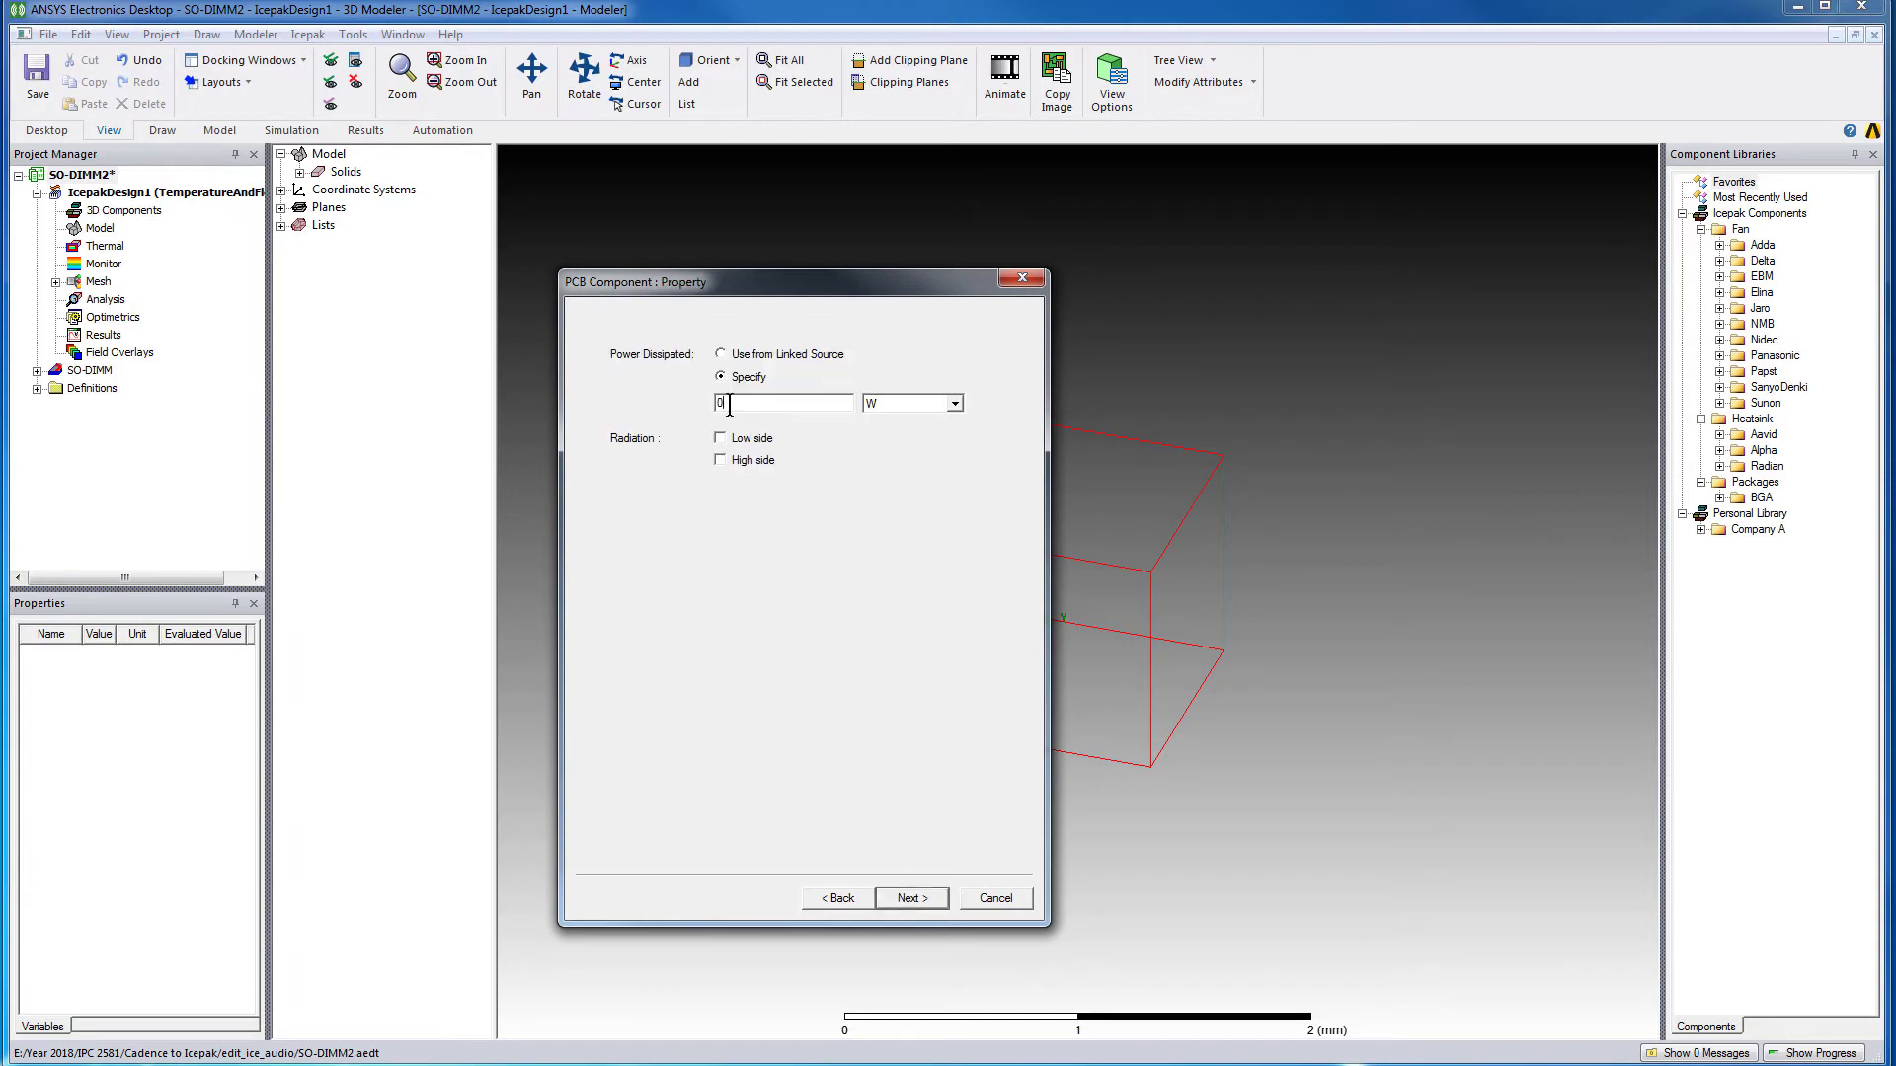
{"action": "left_click", "coordinate": [721, 356]}
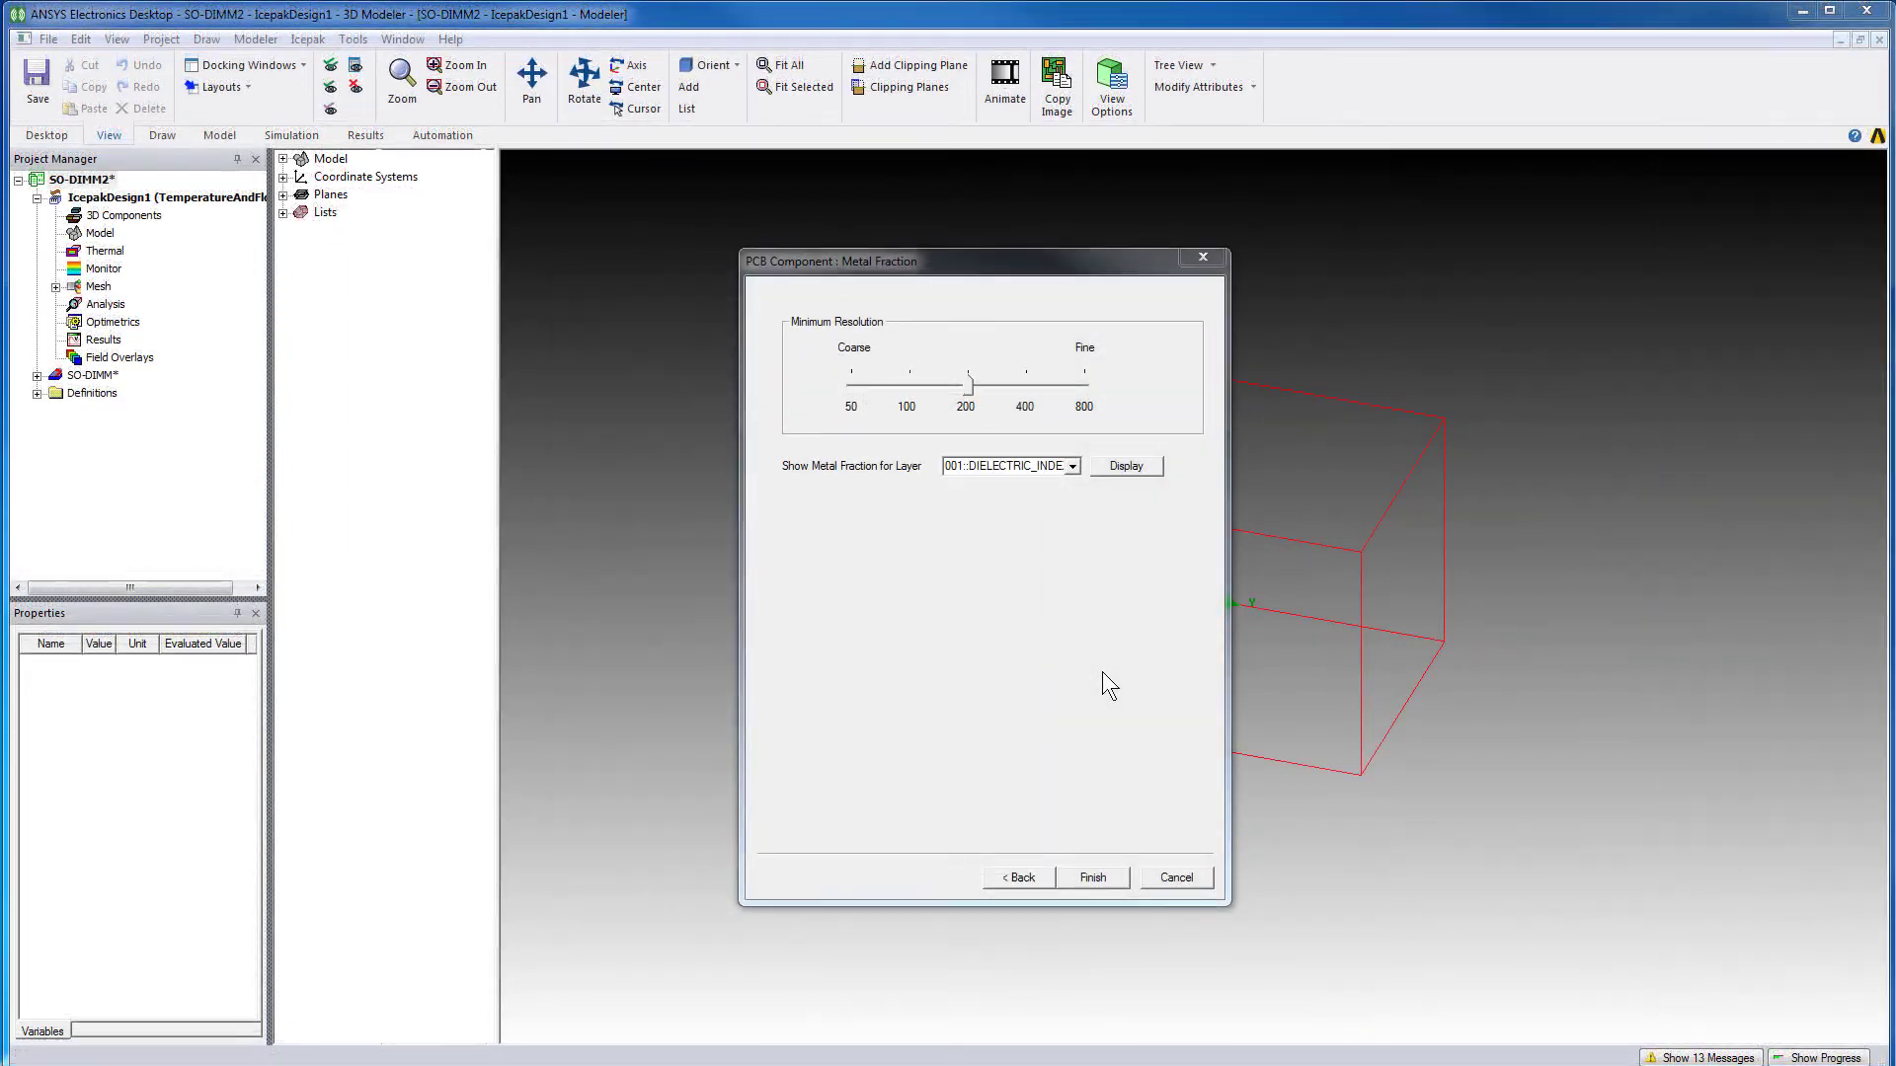
- Display the metal fraction for the 002::TOP and 006::INNER1 layers
{"action": "left_click", "coordinate": [1073, 467]}
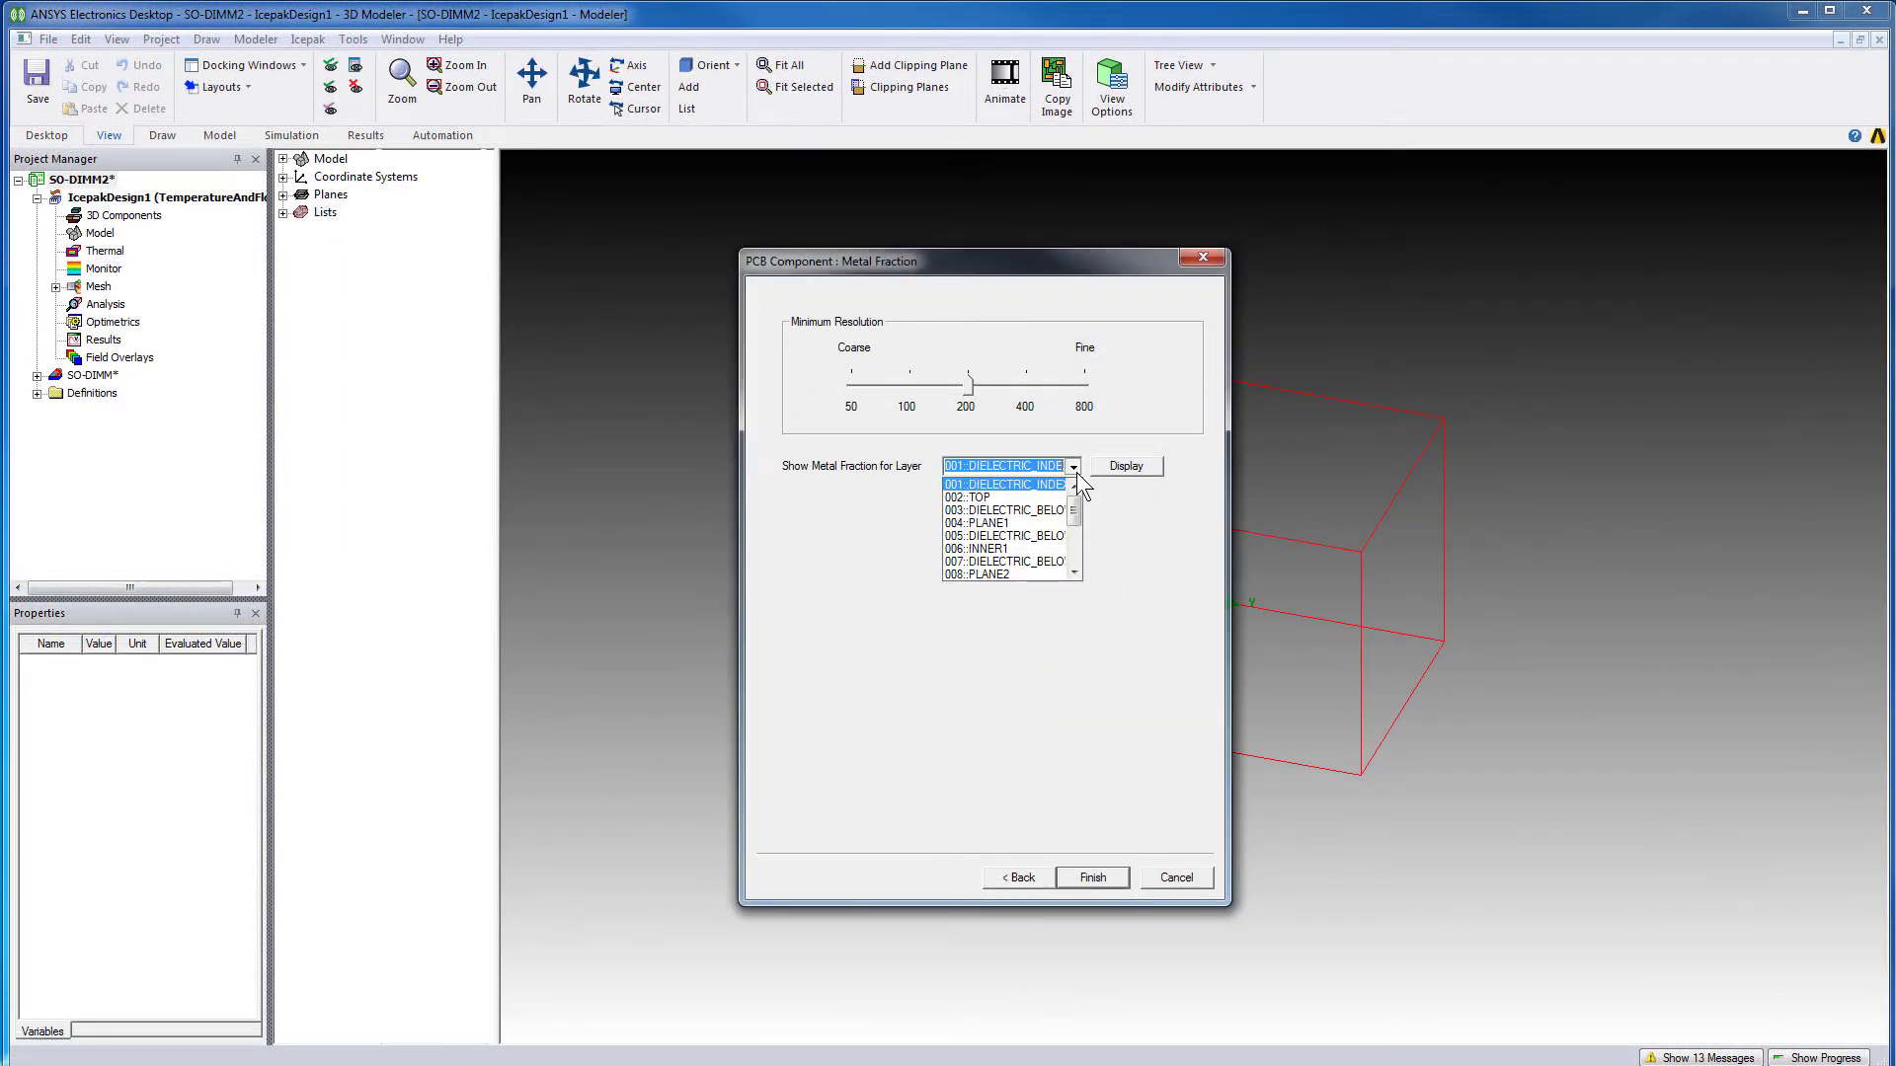
{"action": "left_click", "coordinate": [995, 498]}
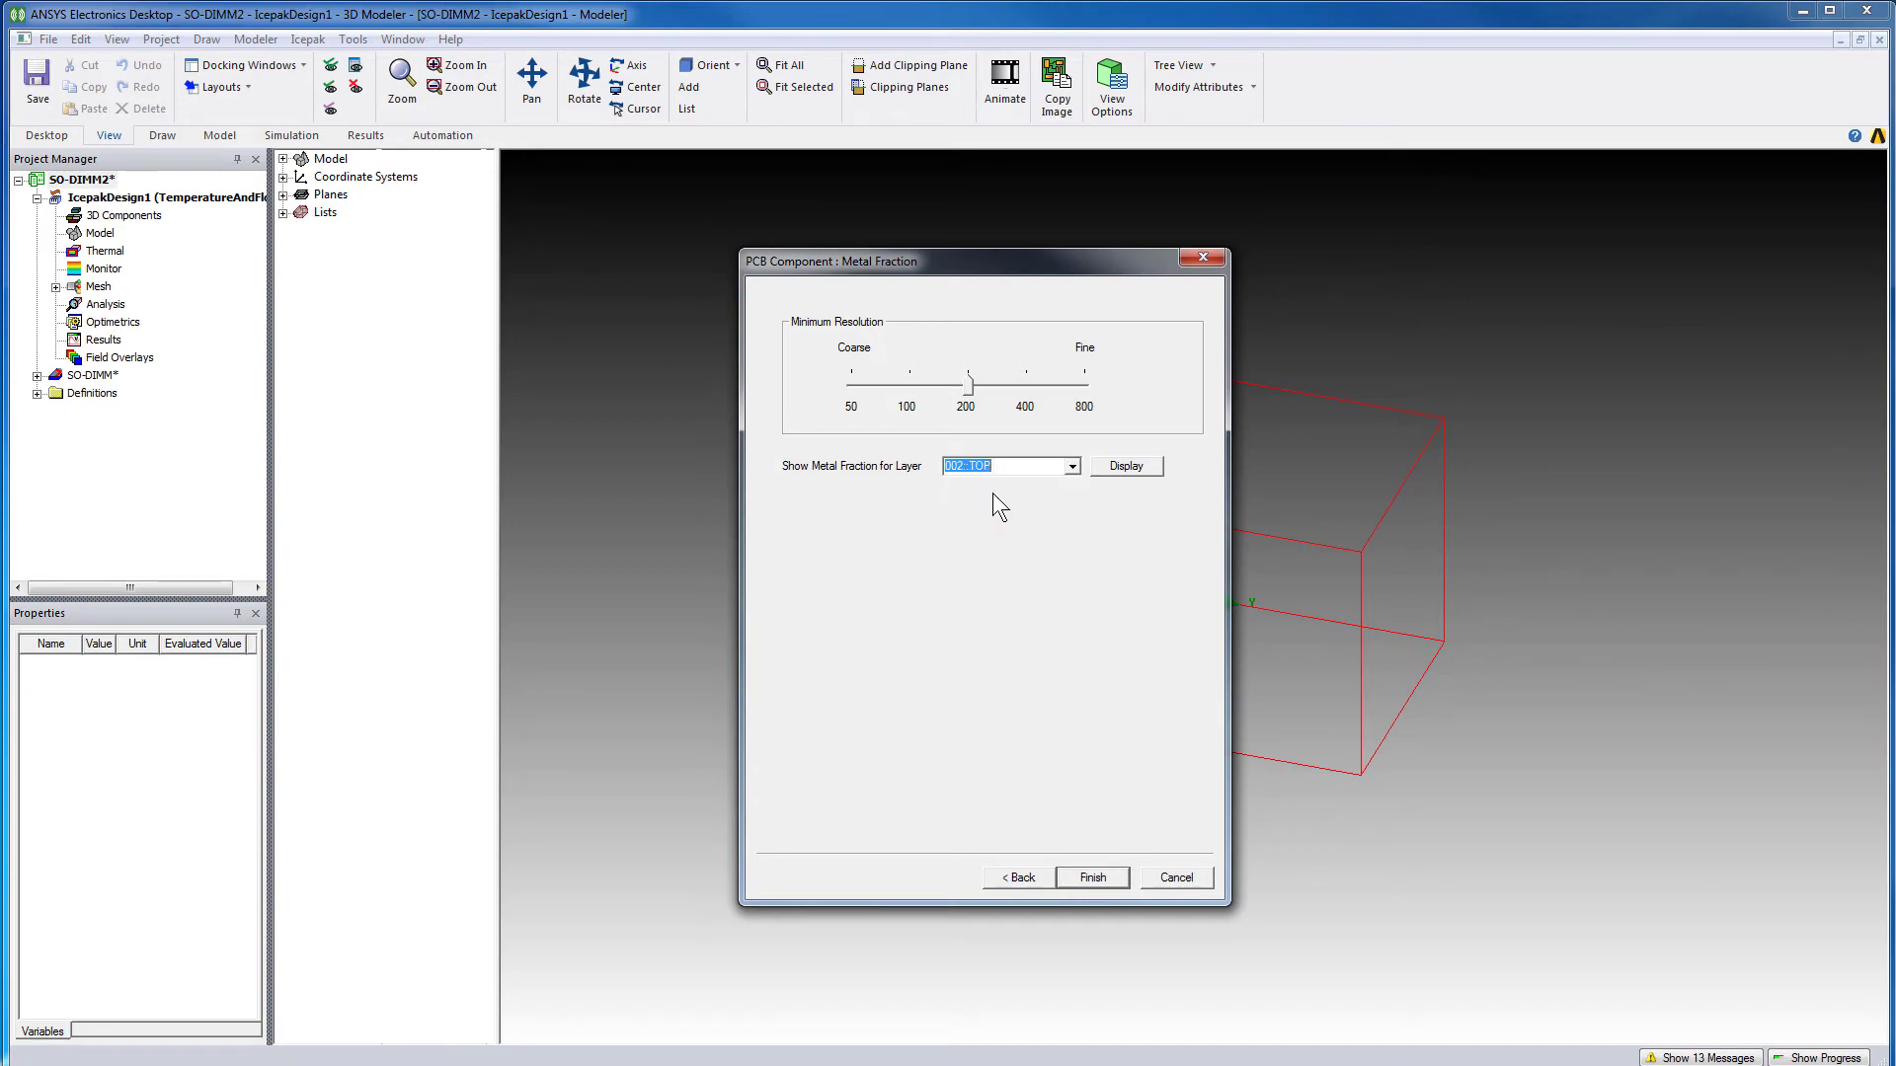
{"action": "left_click", "coordinate": [1111, 466]}
{"action": "left_click", "coordinate": [1072, 466]}
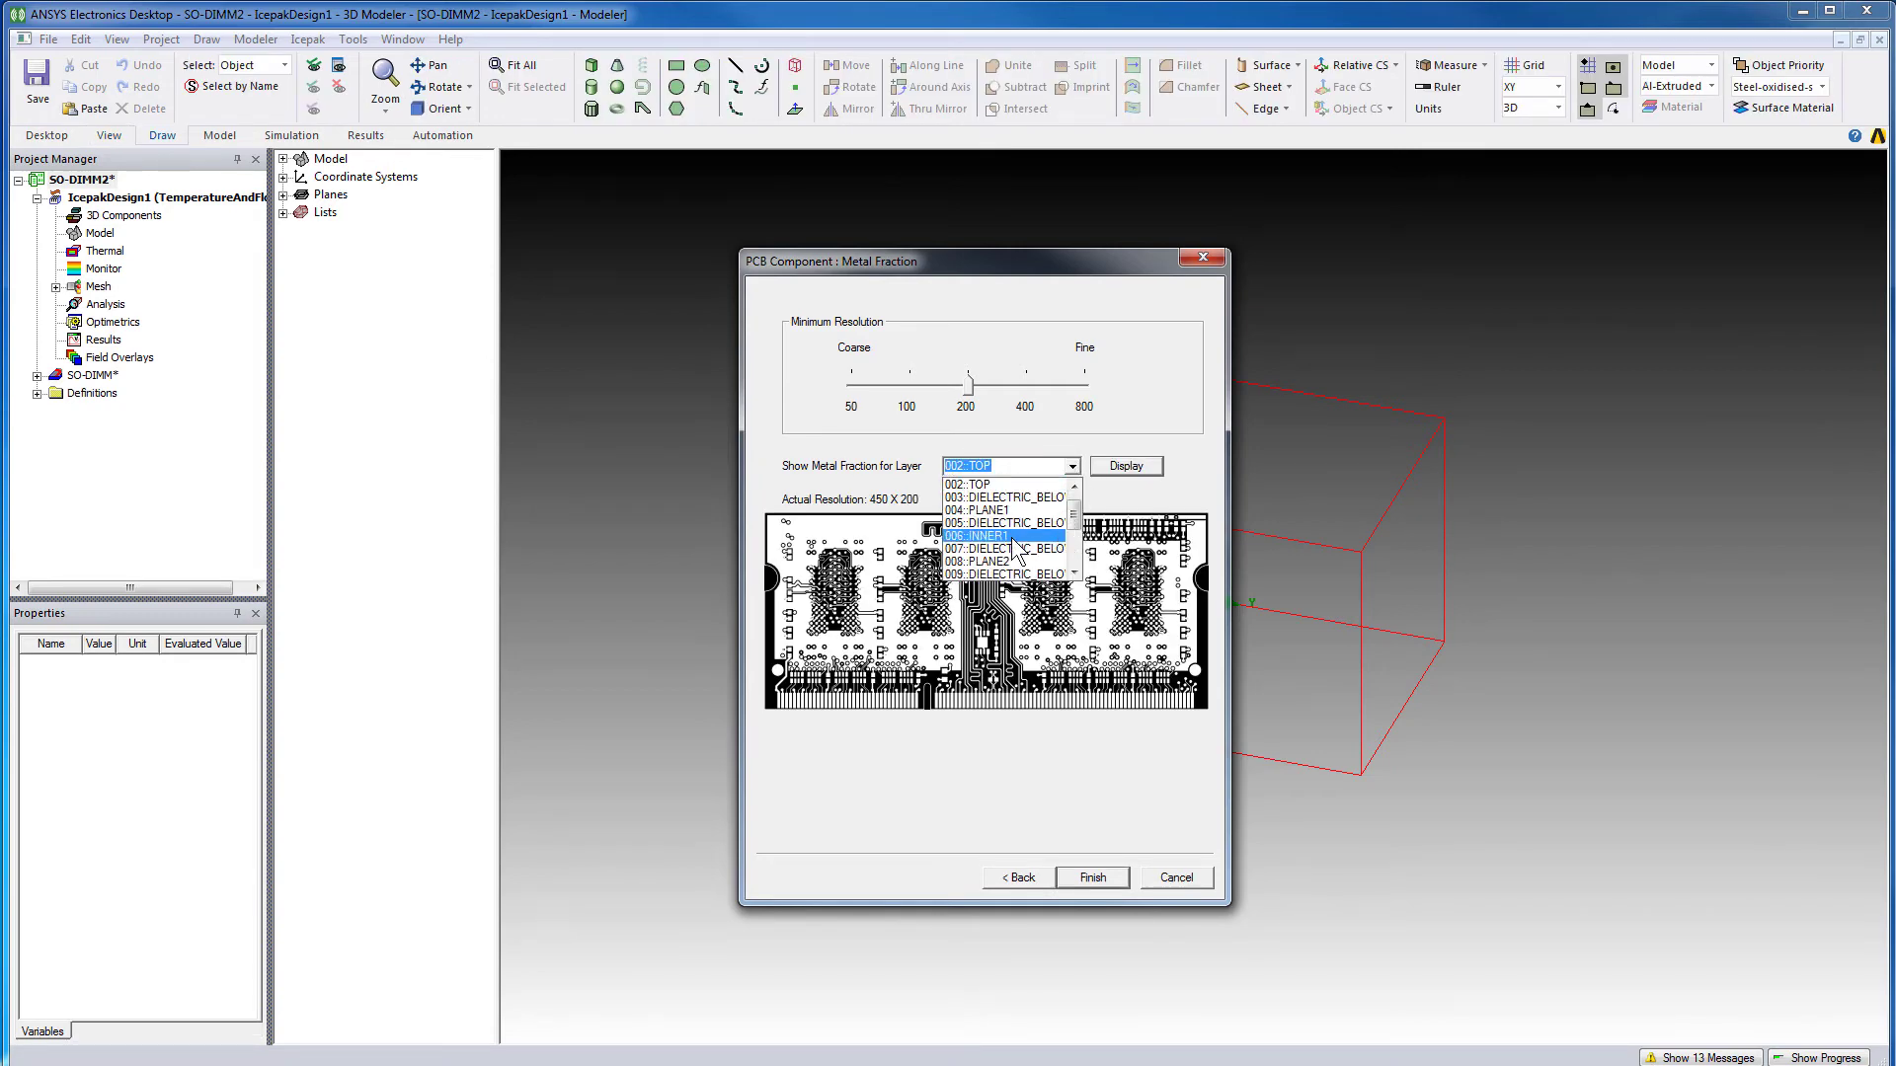
{"action": "left_click", "coordinate": [1014, 538]}
{"action": "left_click", "coordinate": [1121, 470]}
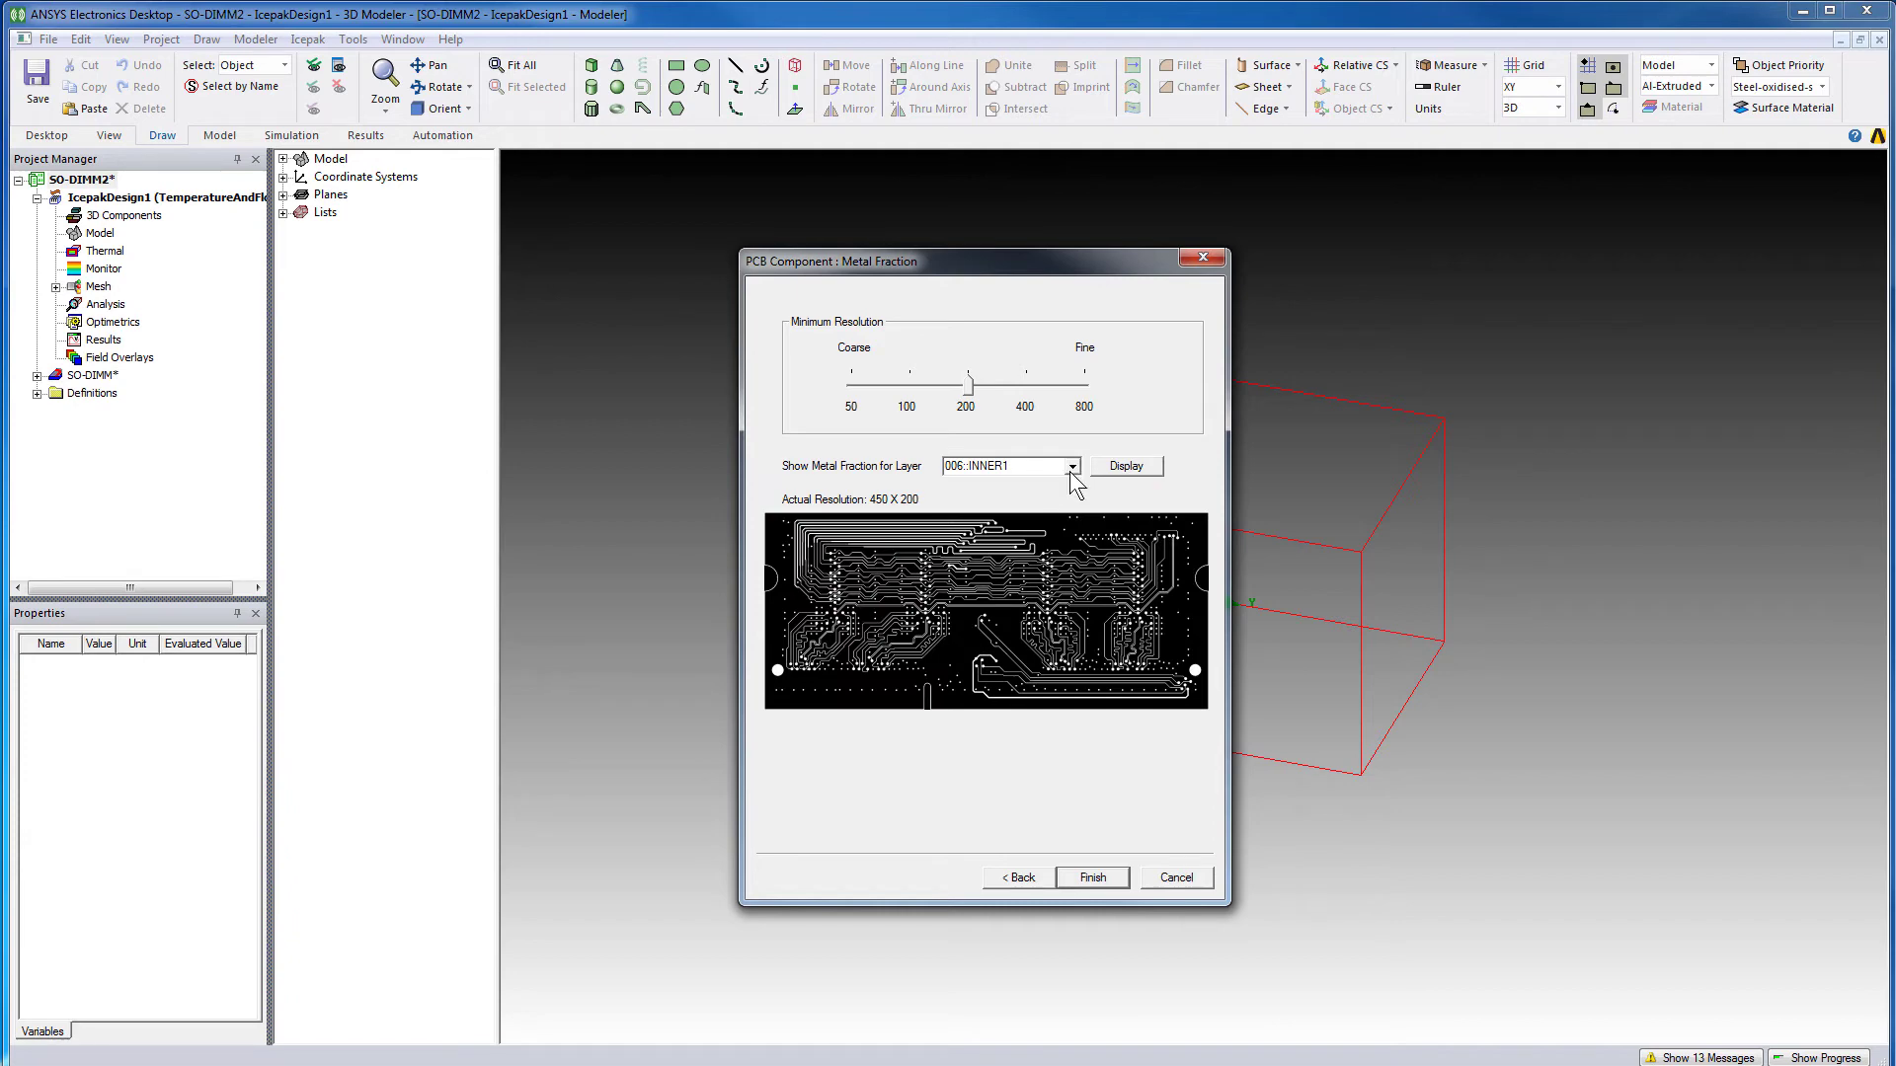
- Display the metal fraction for 016::BOTTOM, then the first dielectric layer 001
{"action": "left_click", "coordinate": [1071, 466]}
{"action": "scroll", "coordinate": [1072, 553], "scroll_direction": "down", "scroll_amount": 3}
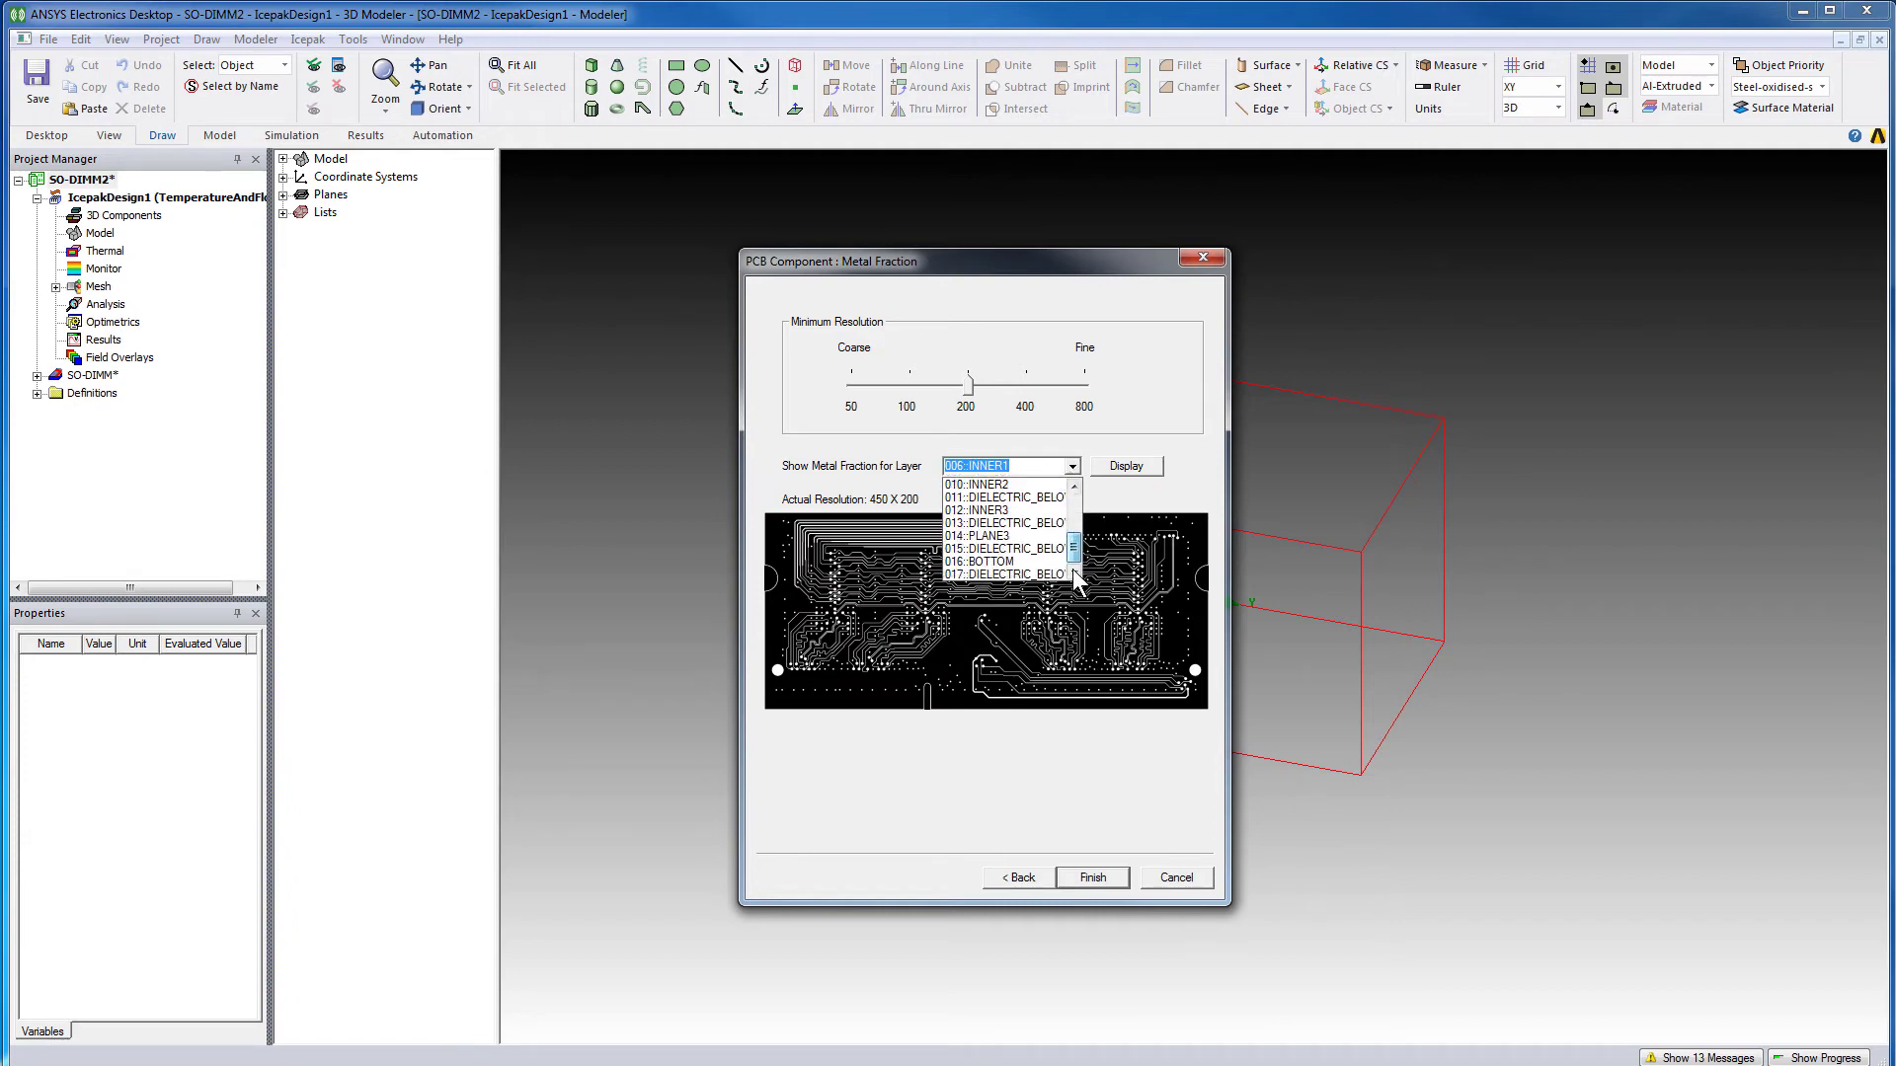
{"action": "left_click", "coordinate": [1027, 561]}
{"action": "left_click", "coordinate": [1116, 464]}
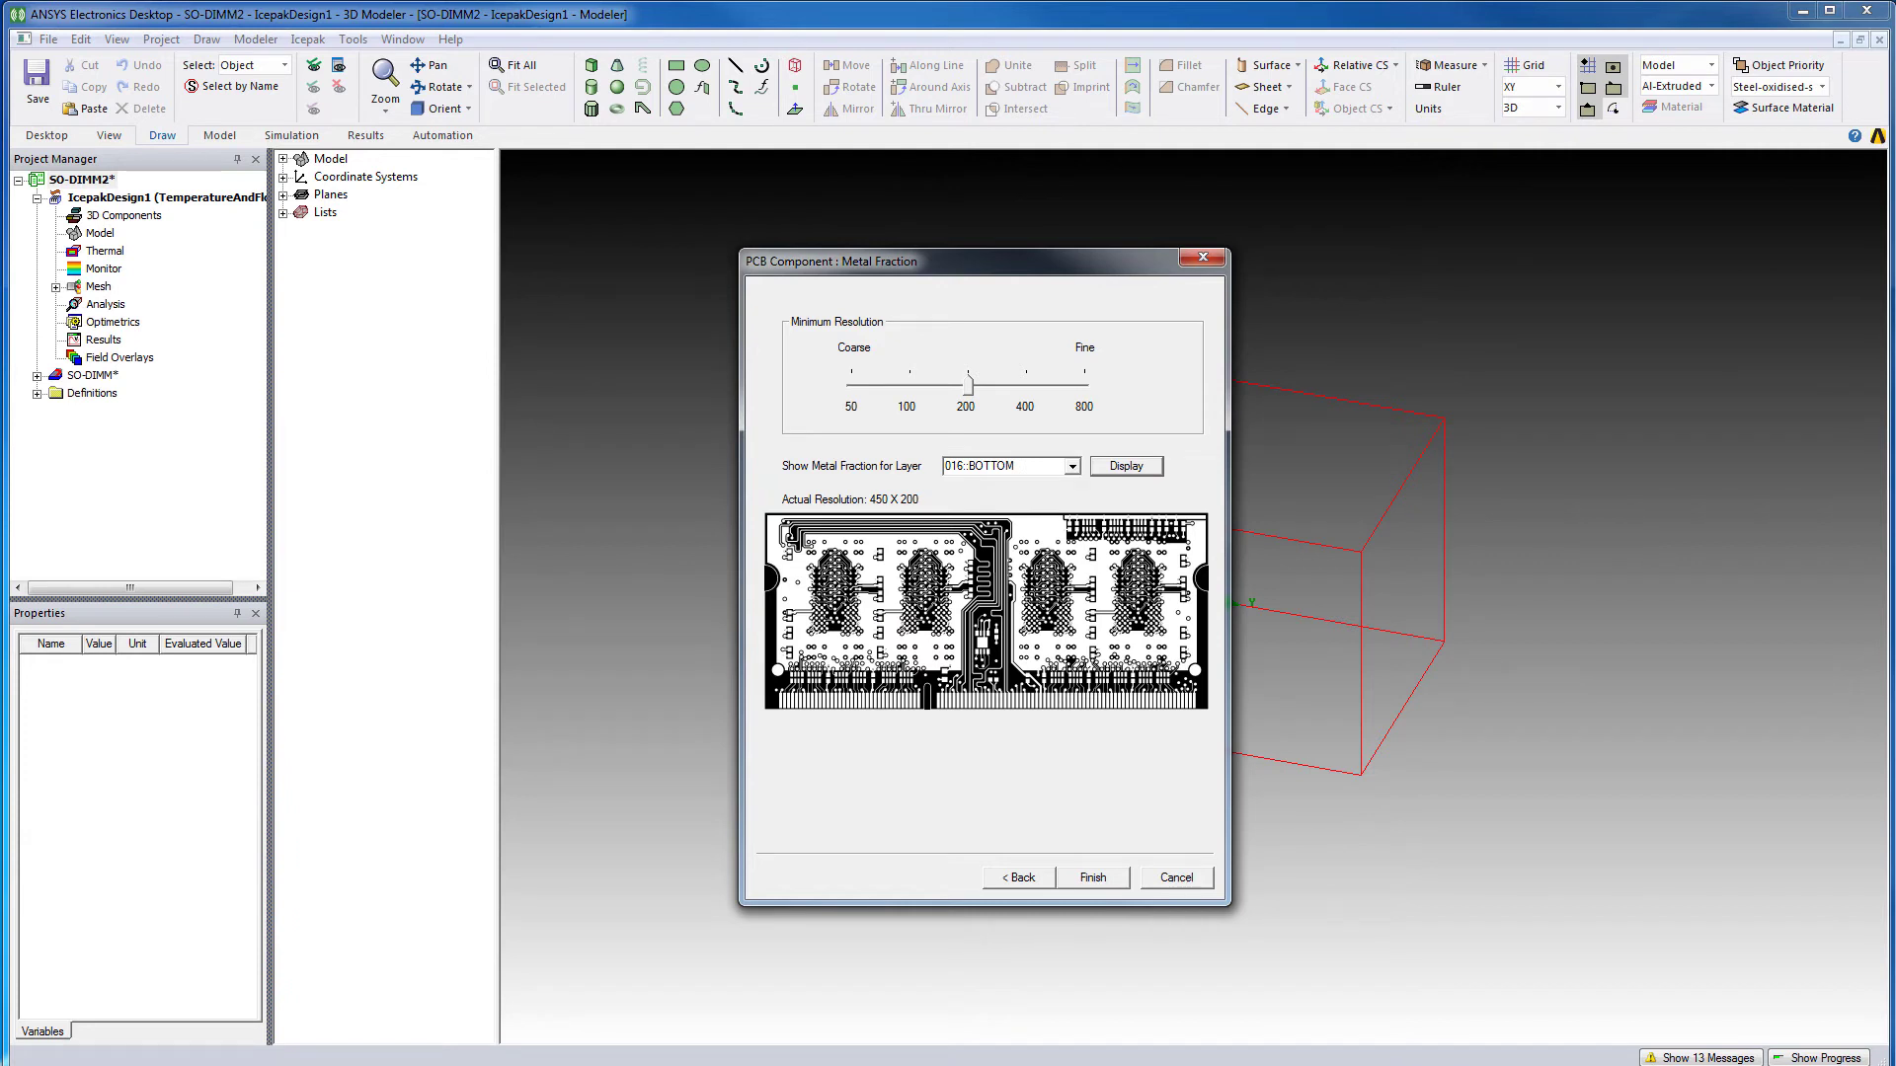
{"action": "left_click", "coordinate": [1072, 466]}
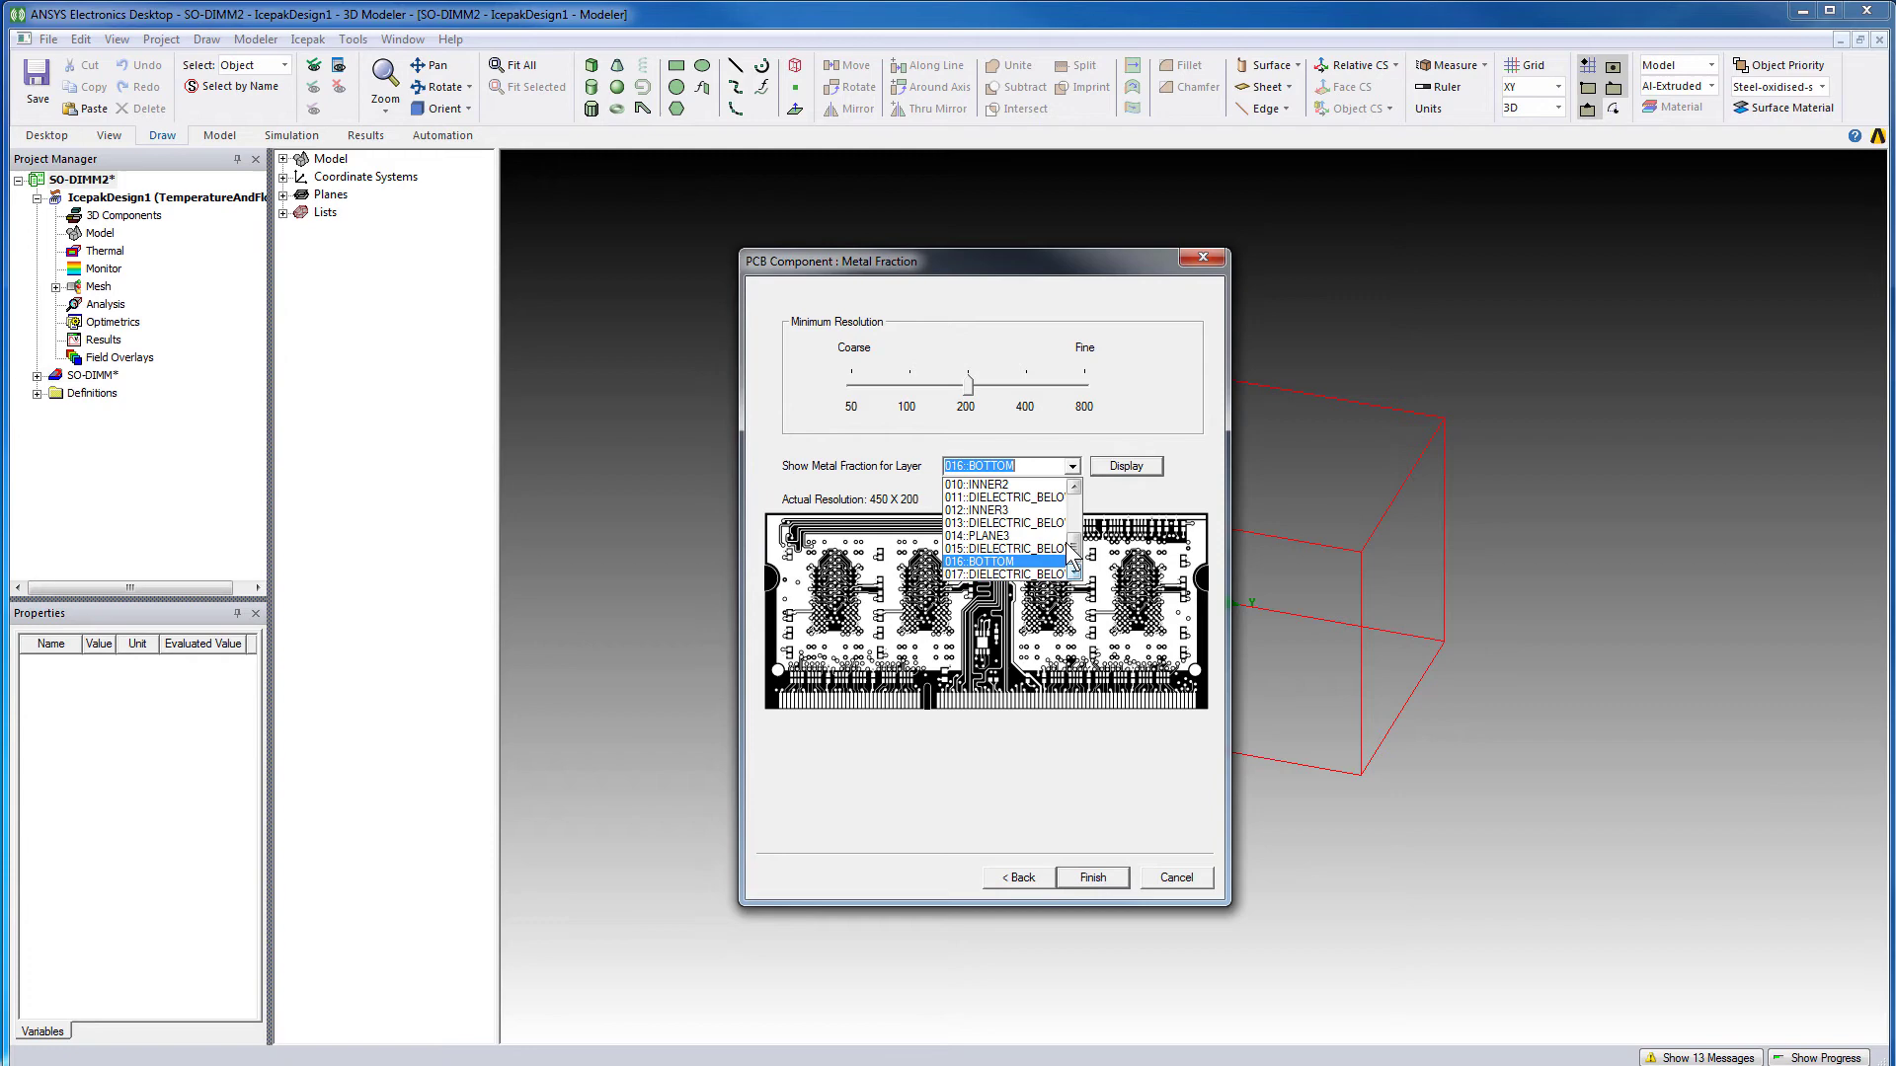
{"action": "scroll", "coordinate": [1017, 534], "scroll_direction": "up", "scroll_amount": 5}
{"action": "left_click", "coordinate": [987, 483]}
{"action": "left_click", "coordinate": [1104, 467]}
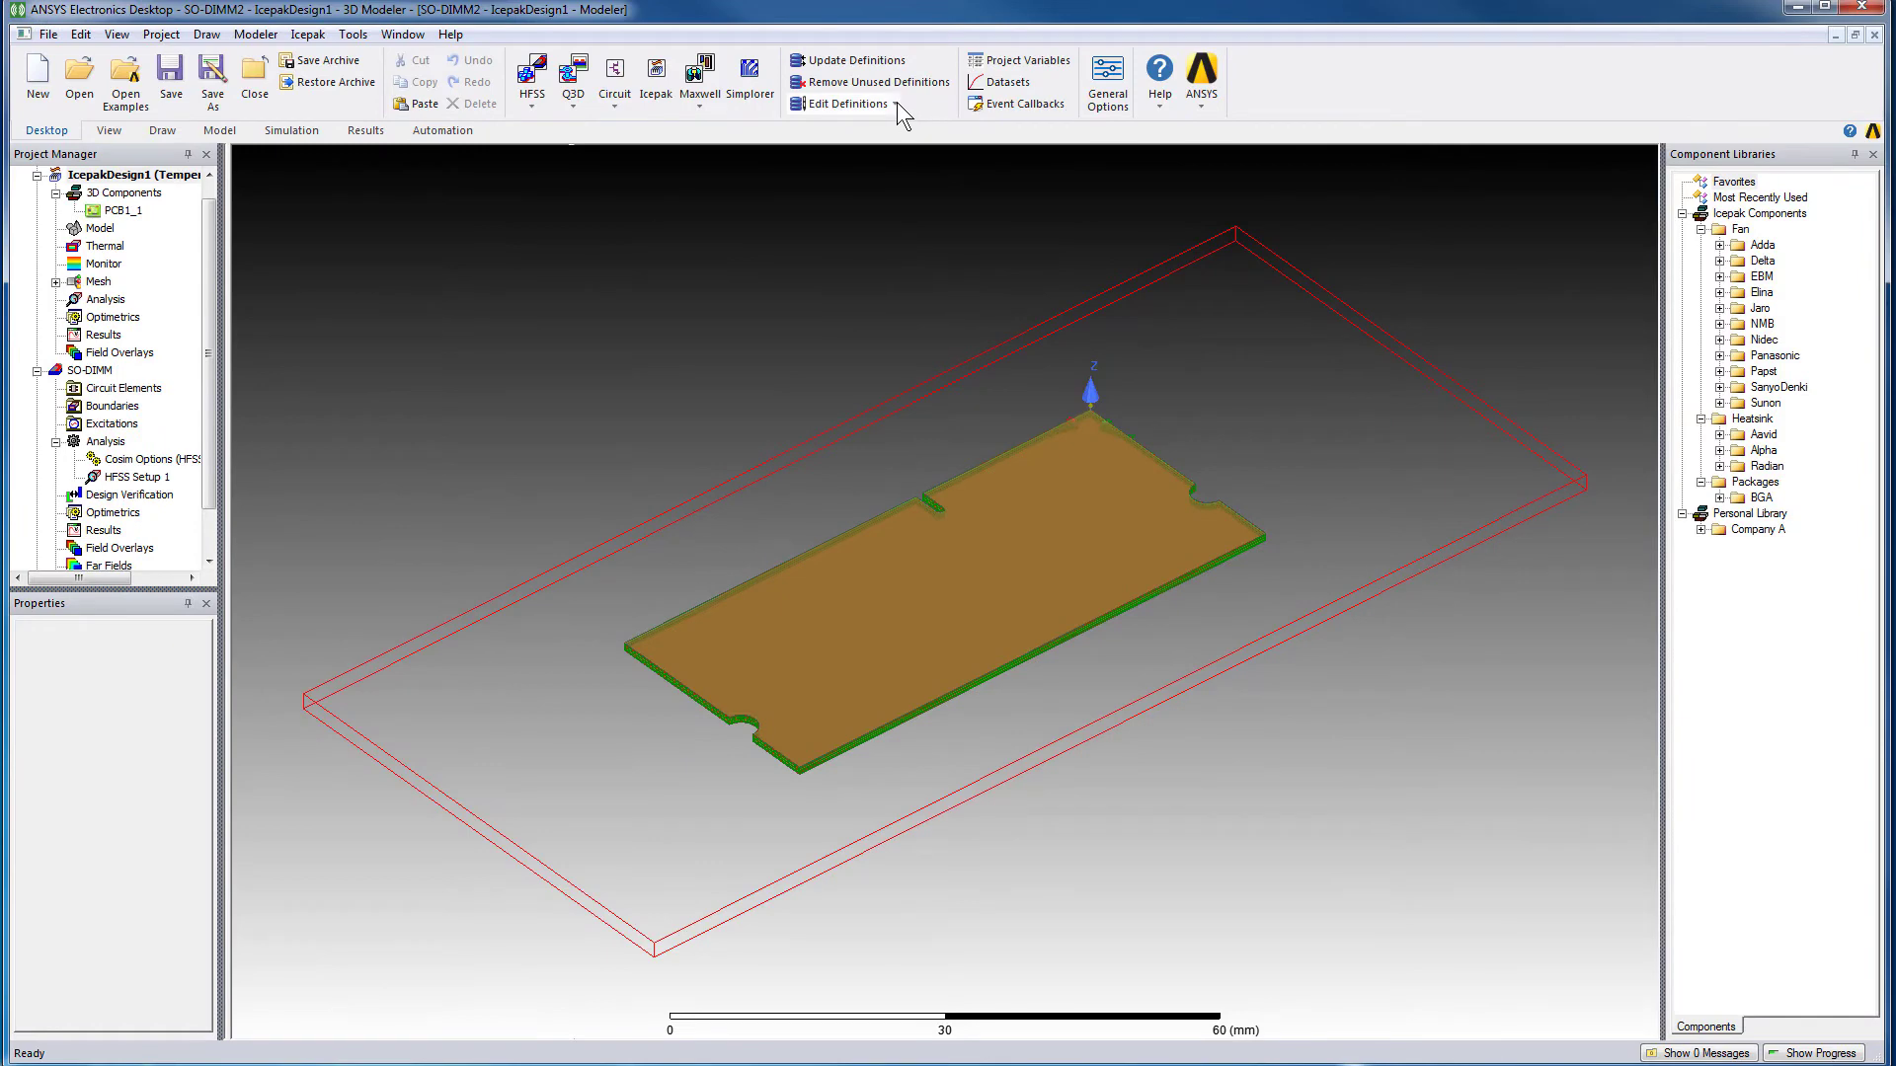
- Open the Materials library from Edit Definitions to review the copper material entries
{"action": "left_click", "coordinate": [895, 103]}
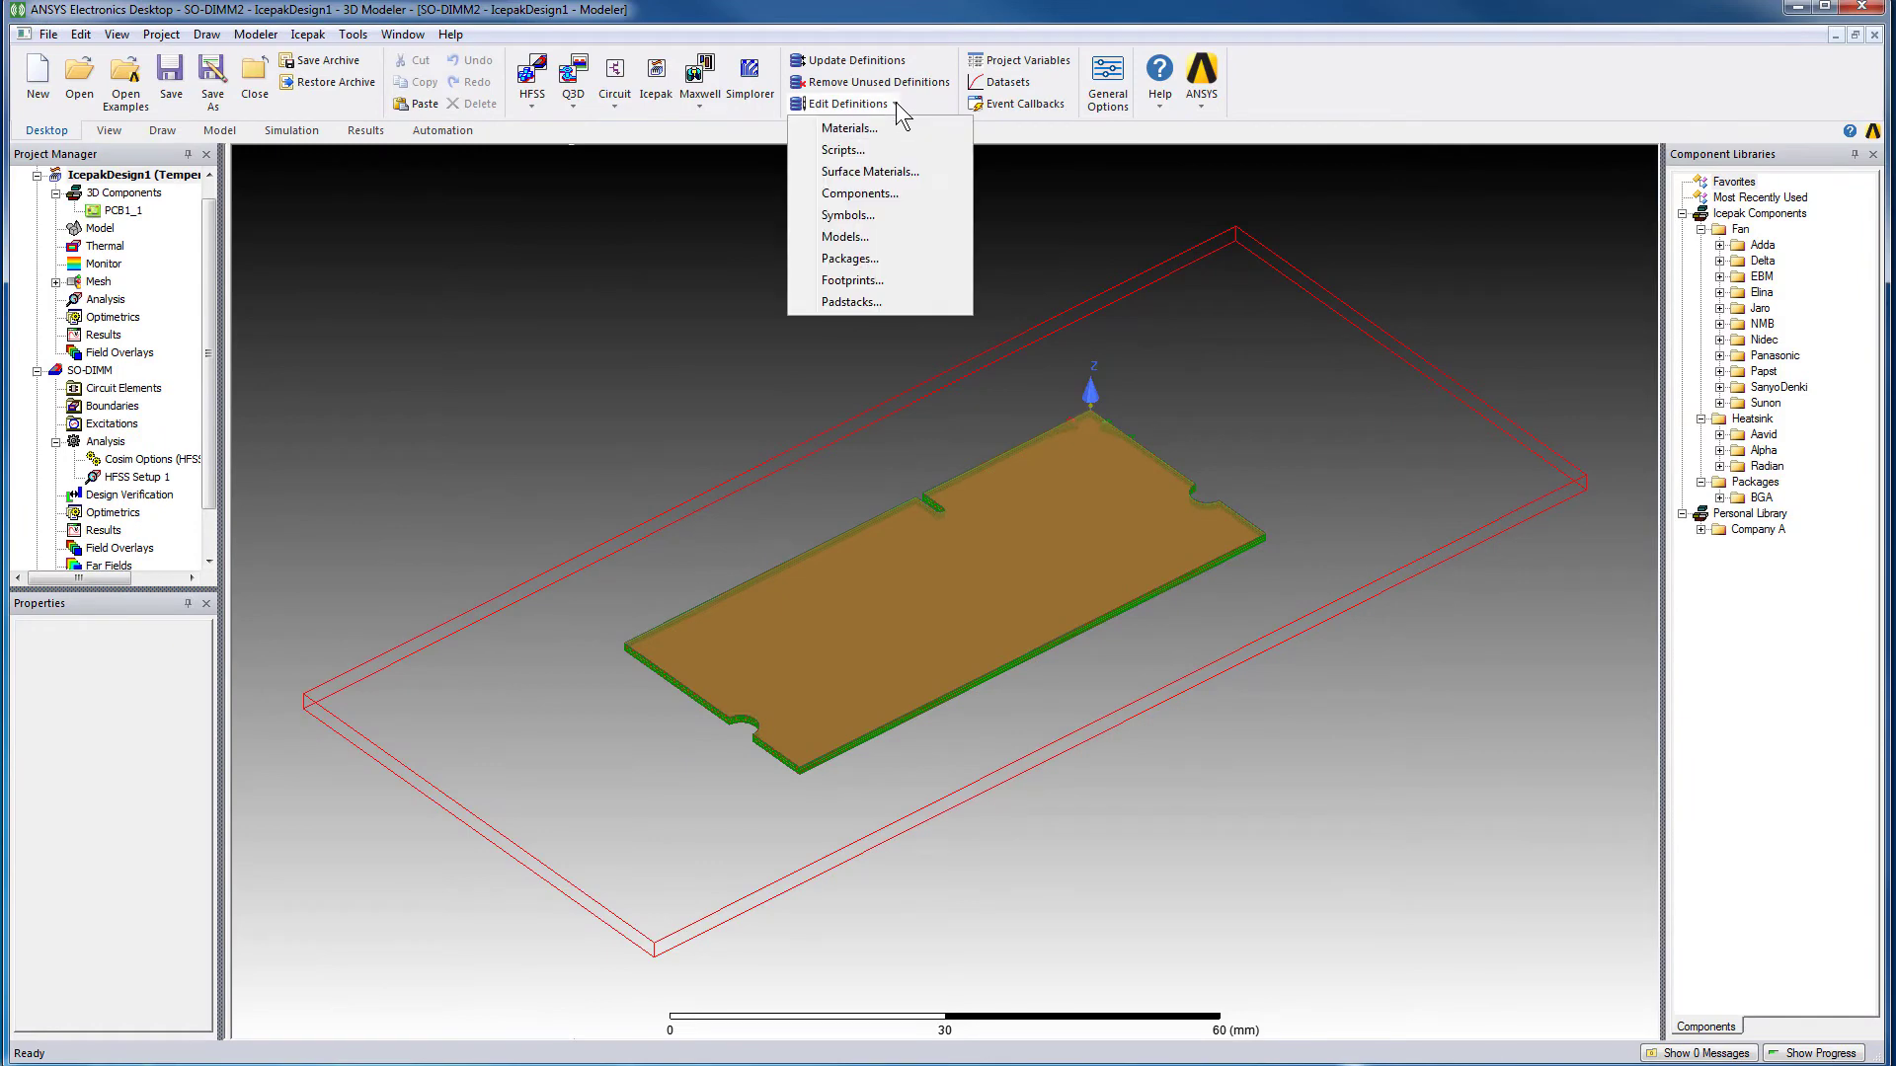
{"action": "left_click", "coordinate": [849, 128]}
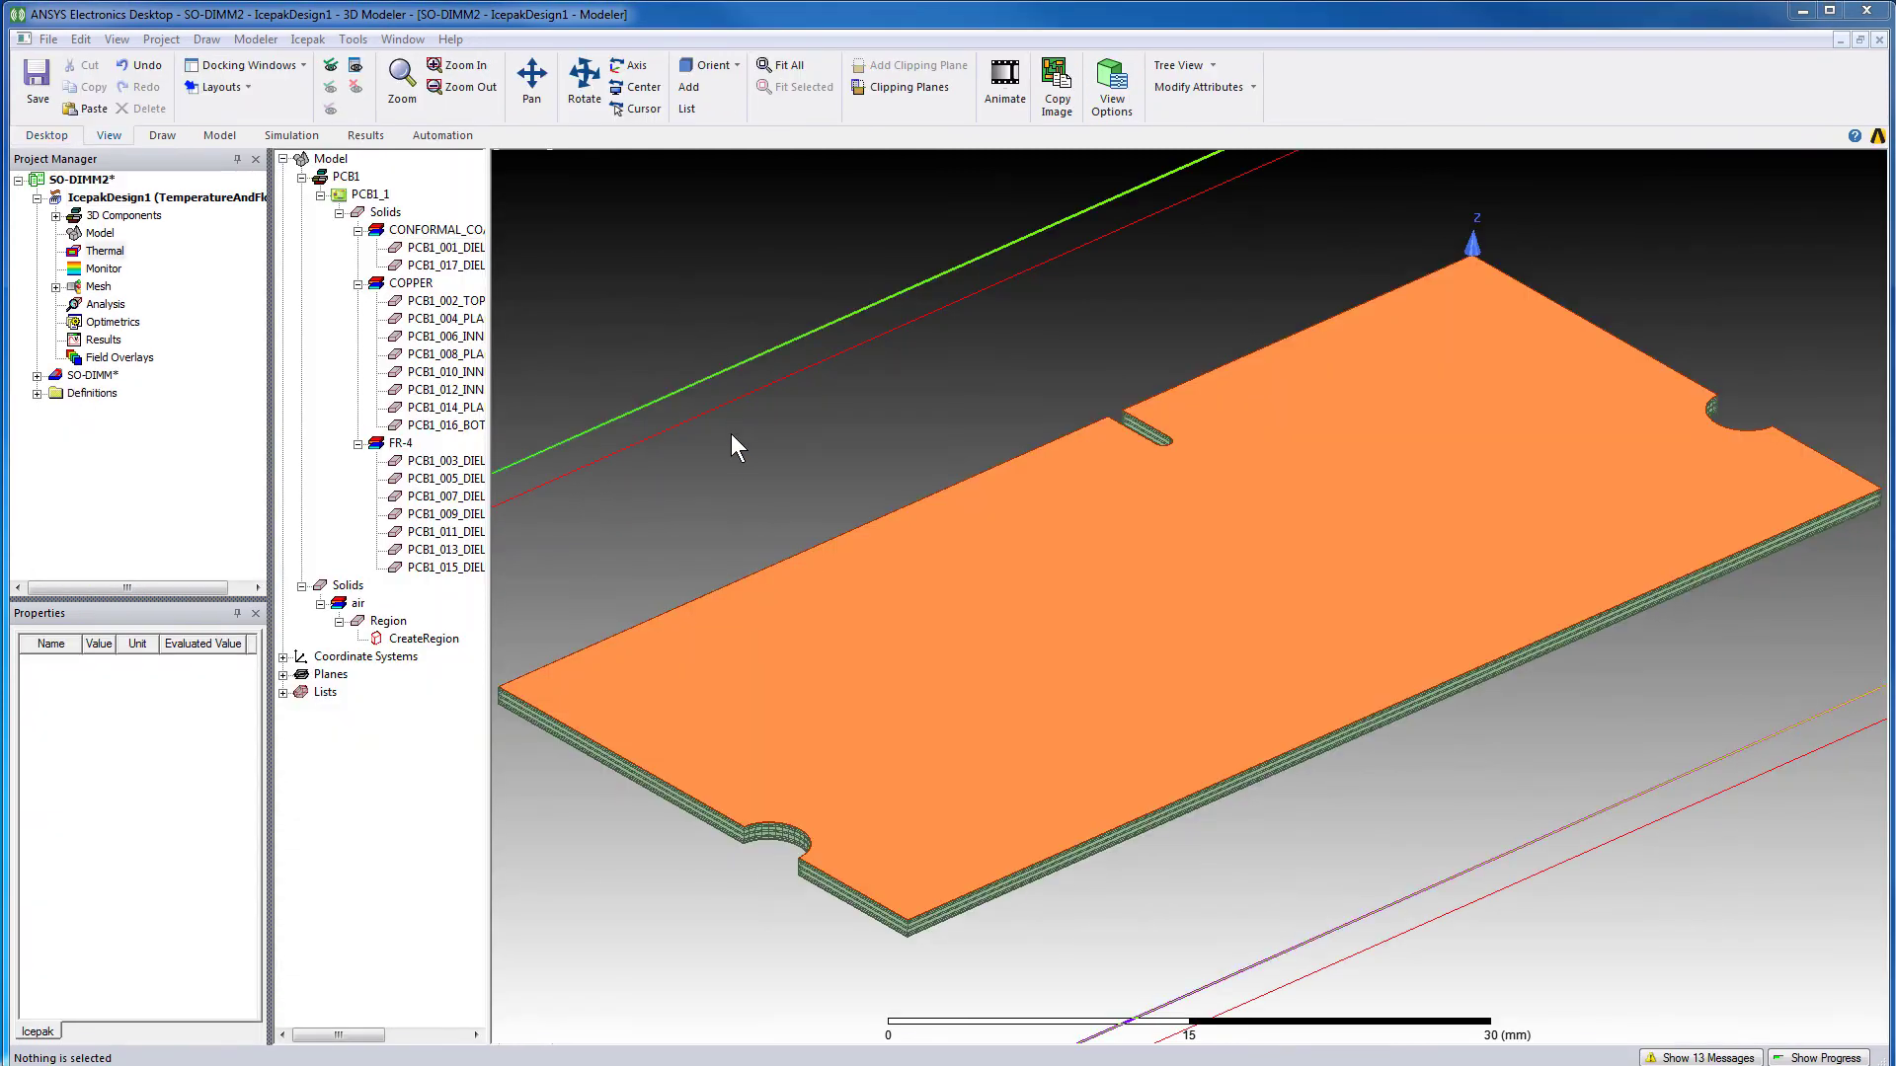
- Select the PCB1_1 board component and bring up its Visualization layer settings
{"action": "left_click", "coordinate": [737, 450]}
{"action": "scroll", "coordinate": [737, 450], "scroll_direction": "up", "scroll_amount": 5}
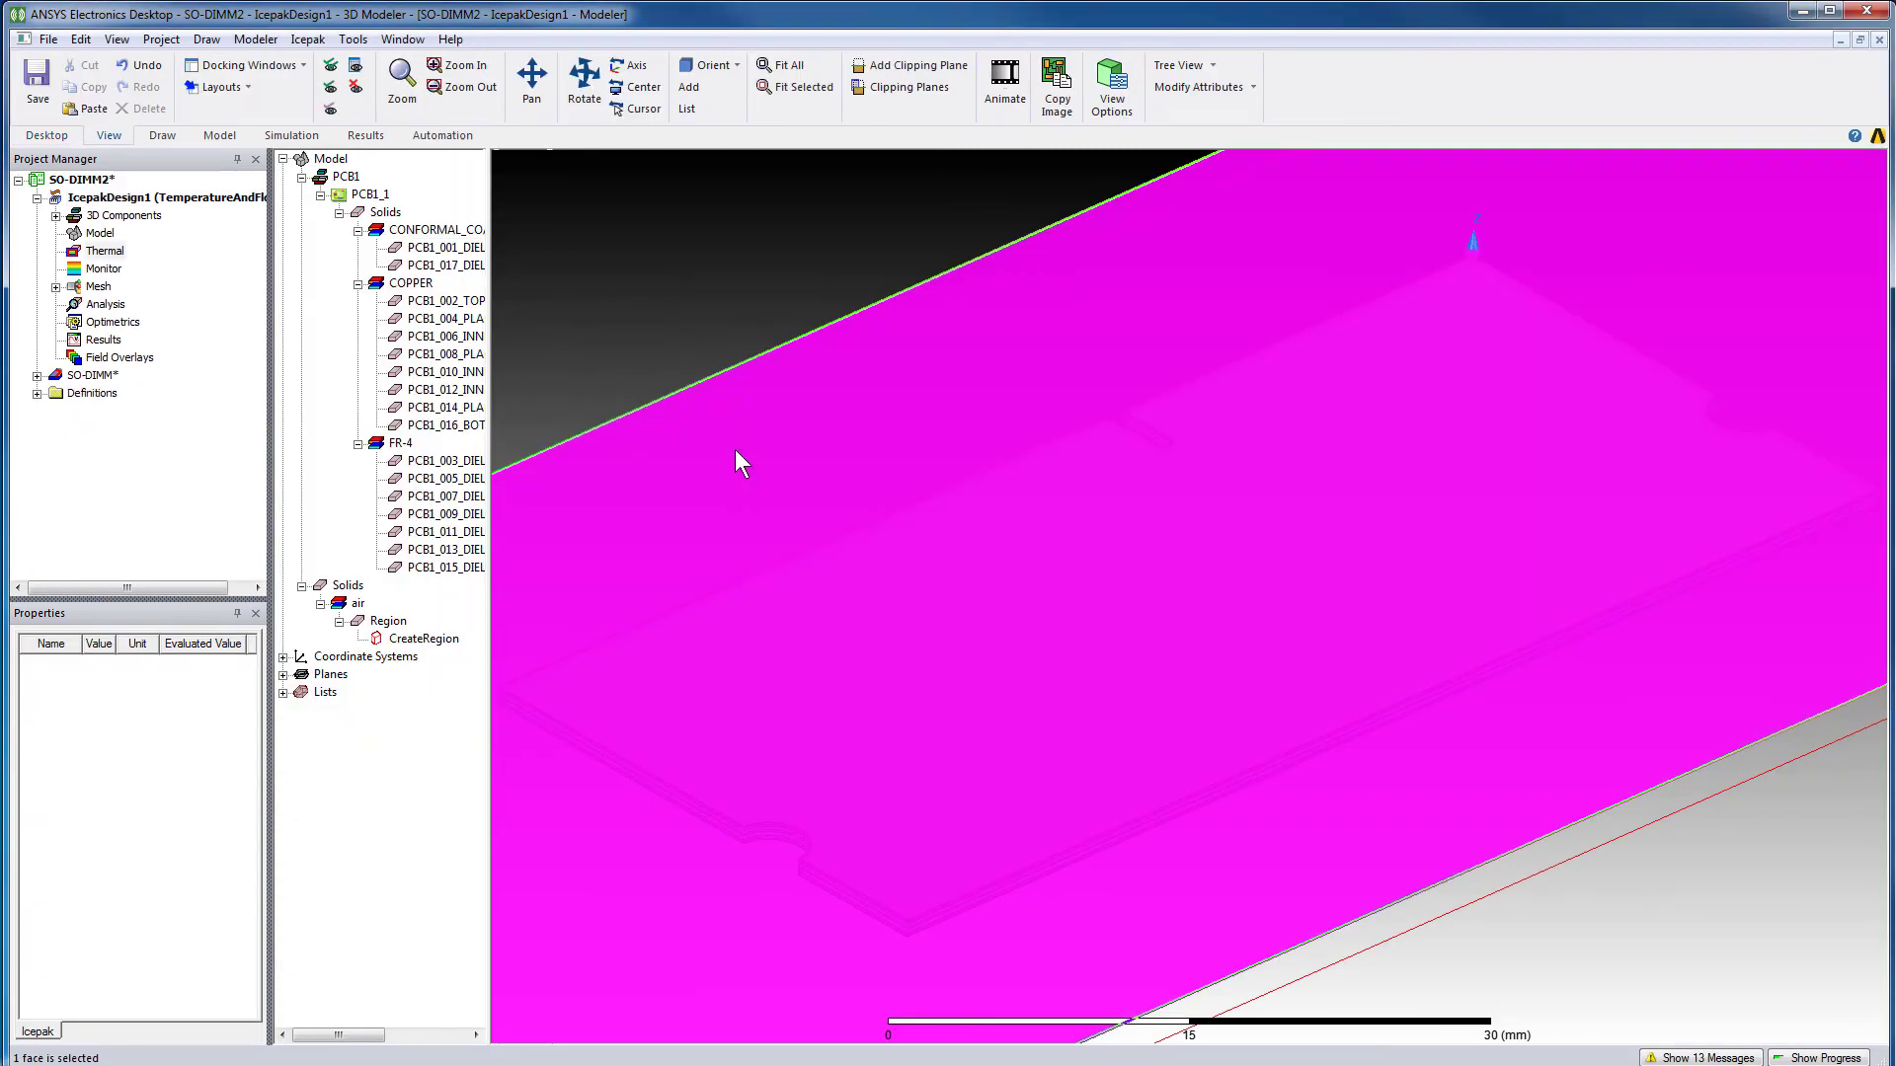
{"action": "left_click", "coordinate": [355, 87]}
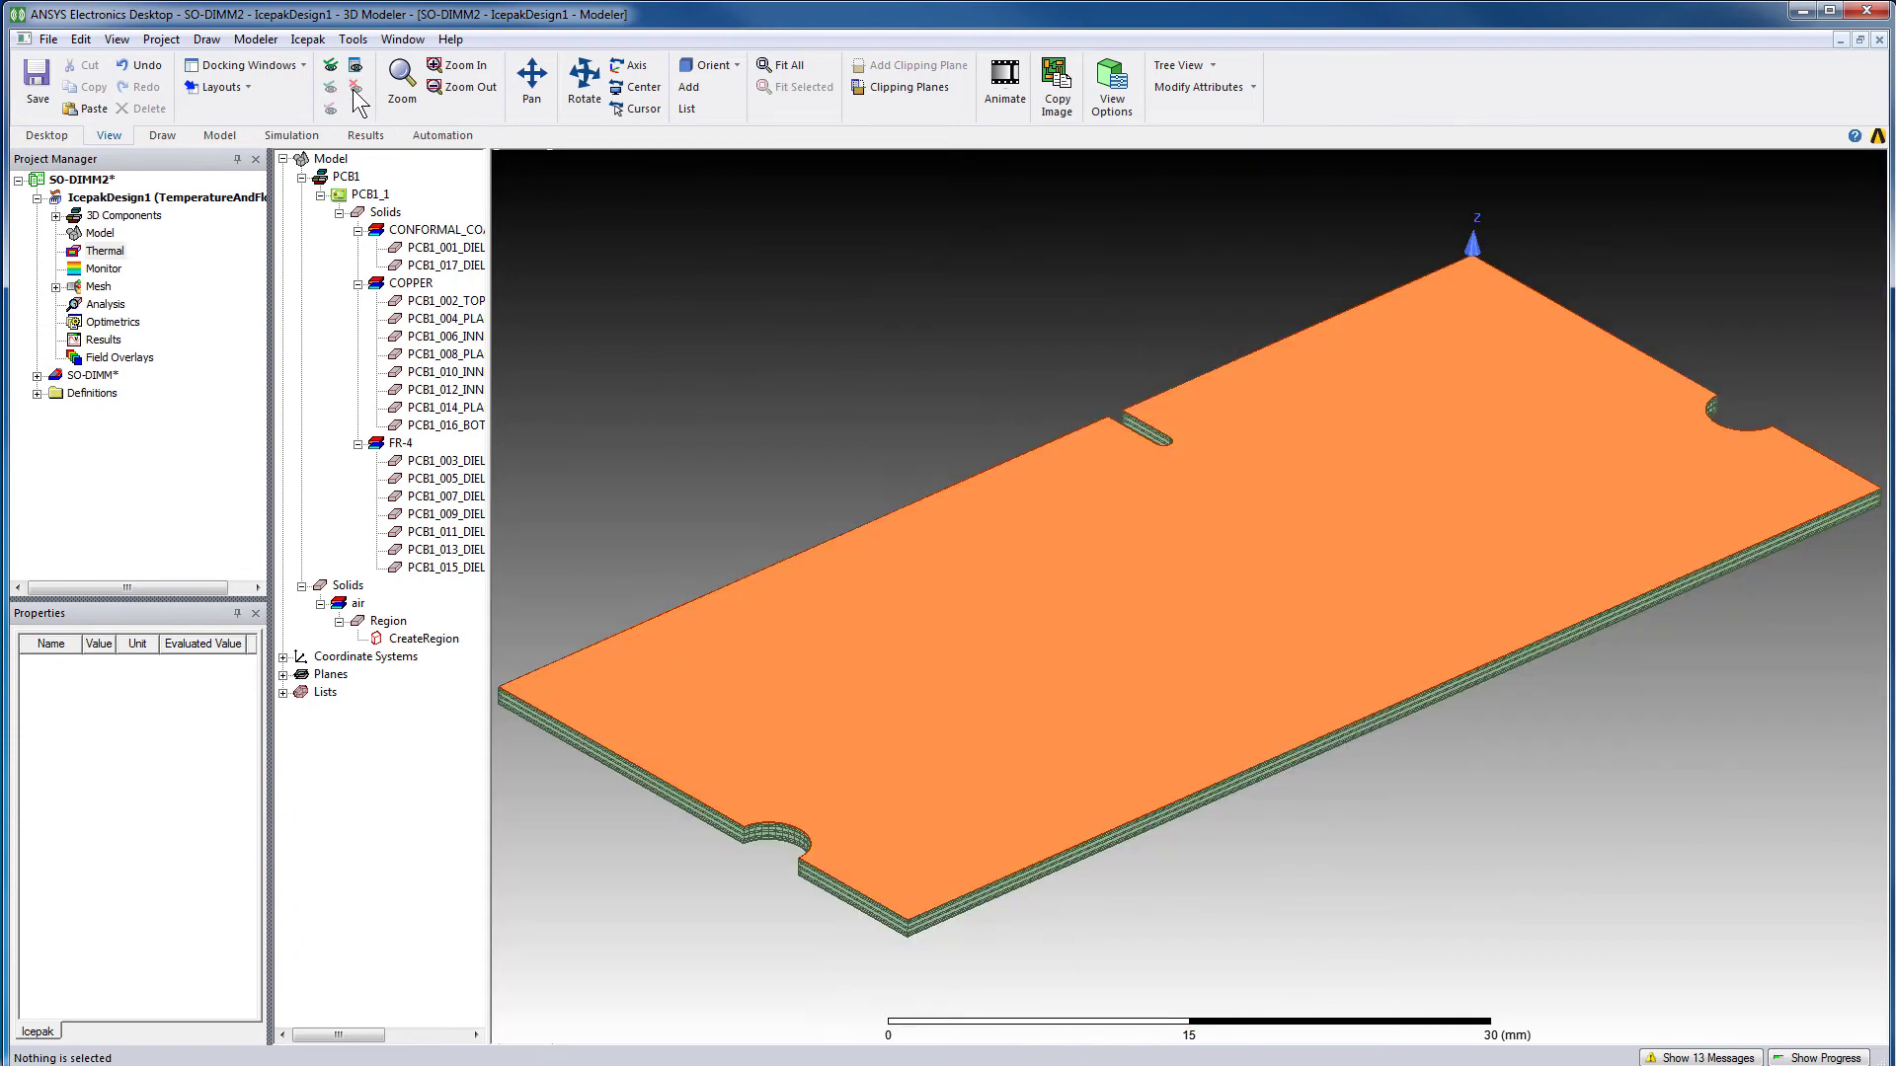
{"action": "left_click", "coordinate": [372, 195]}
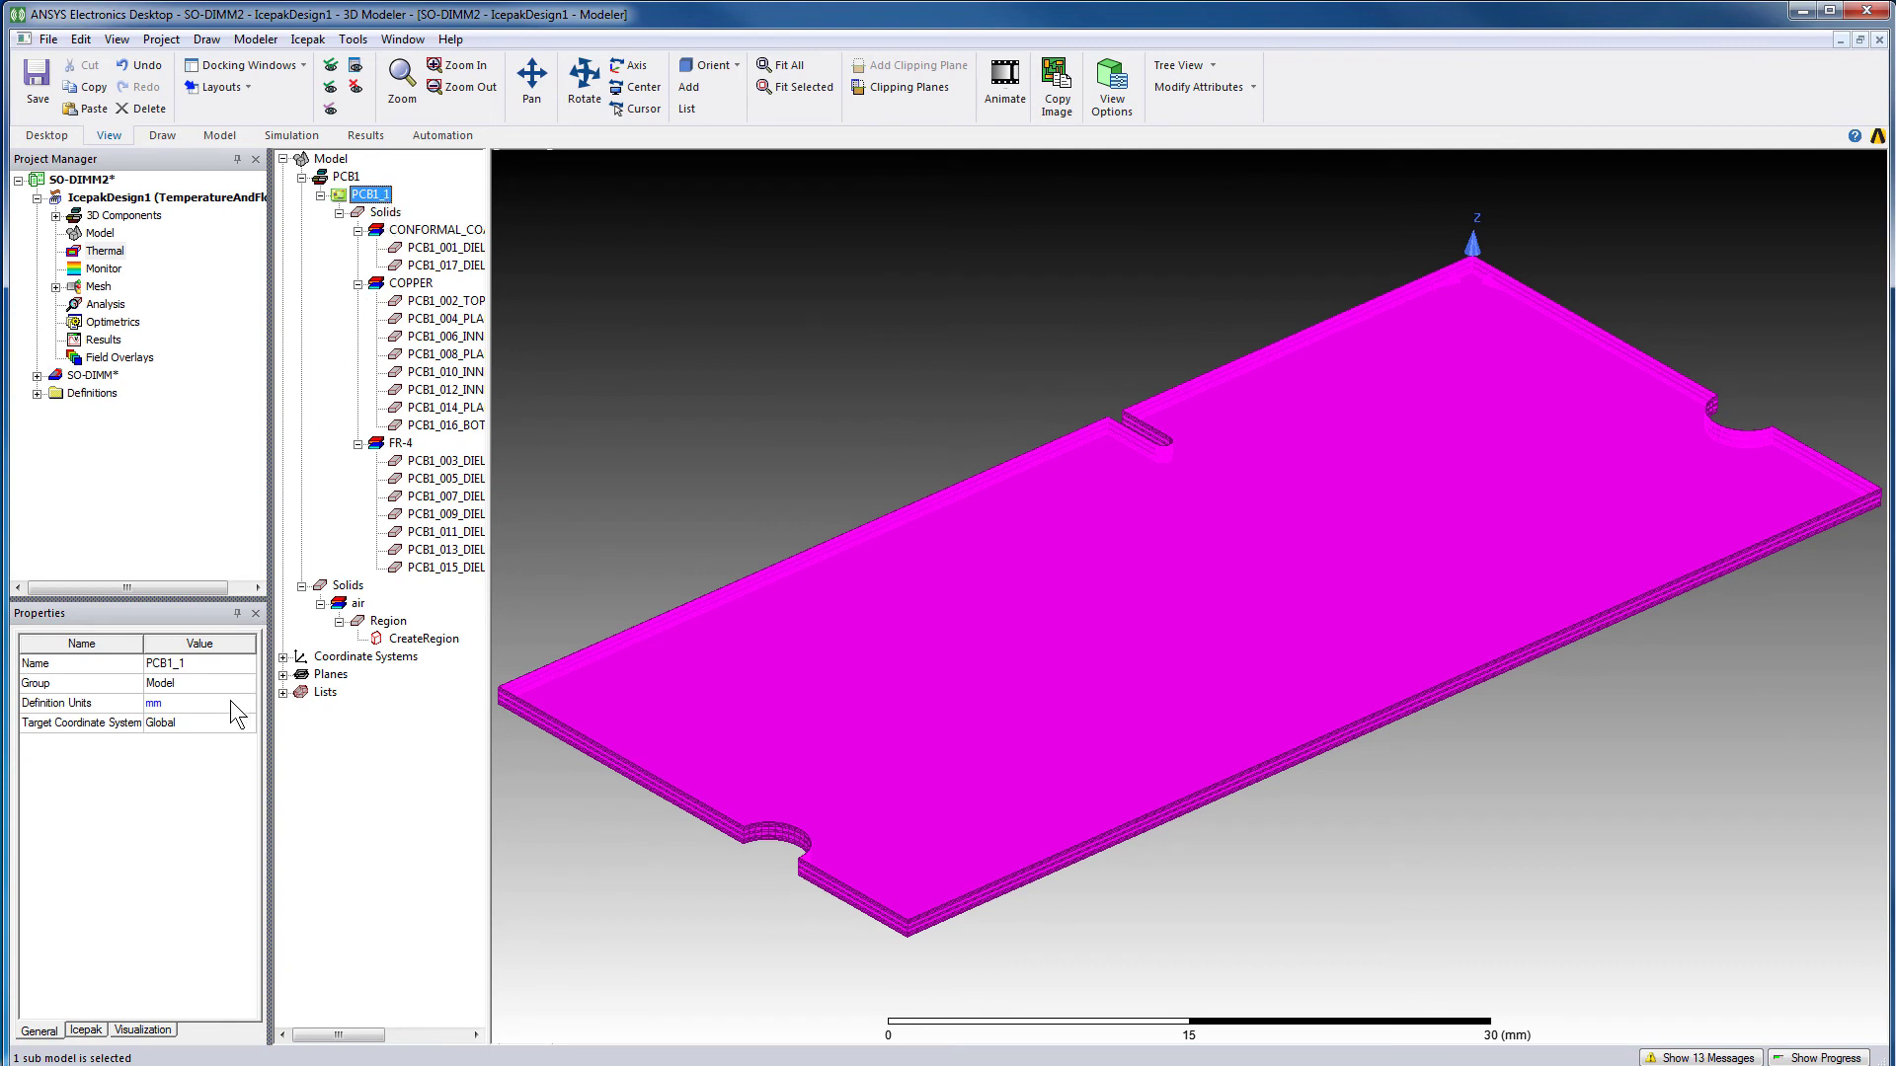
{"action": "left_click", "coordinate": [166, 1031]}
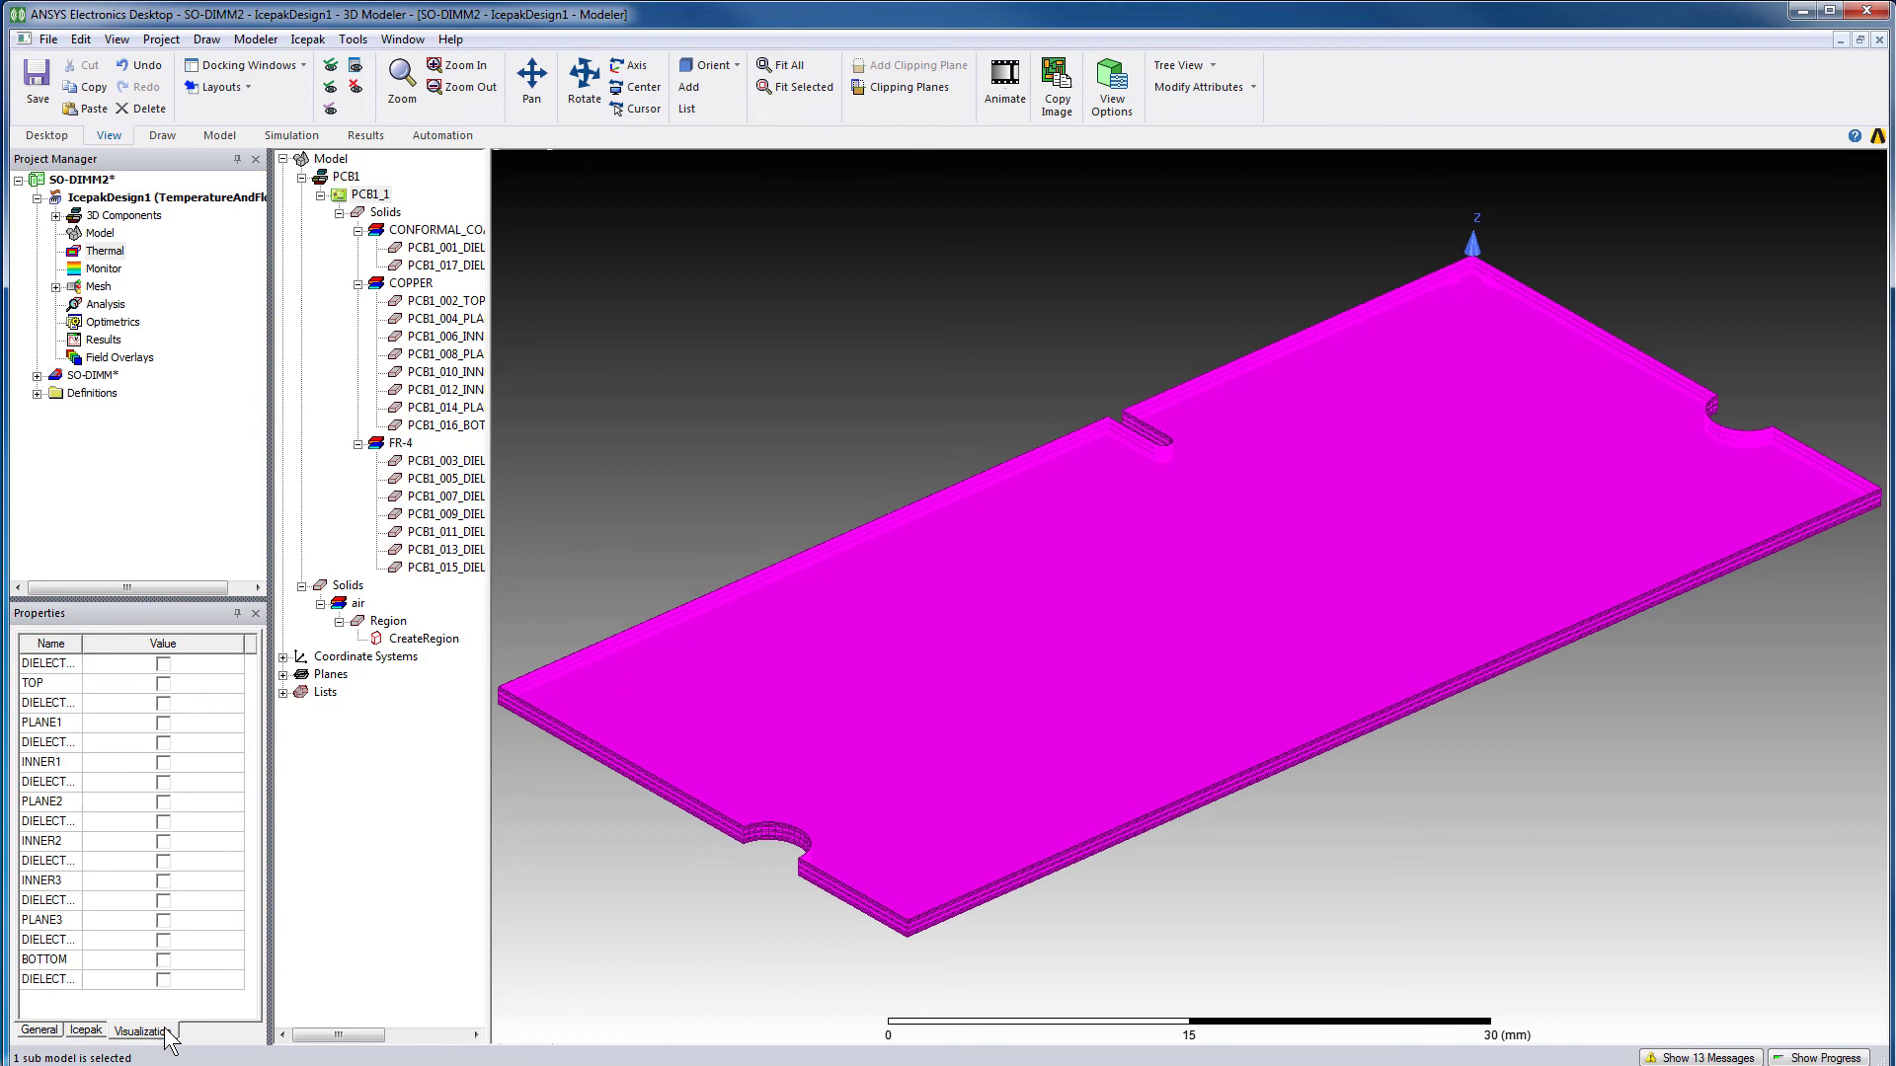
- Enable display of BOTTOM, PLANE3, INNER3, INNER2, PLANE2, INNER1, PLANE1 and TOP layers
{"action": "left_click", "coordinate": [163, 961]}
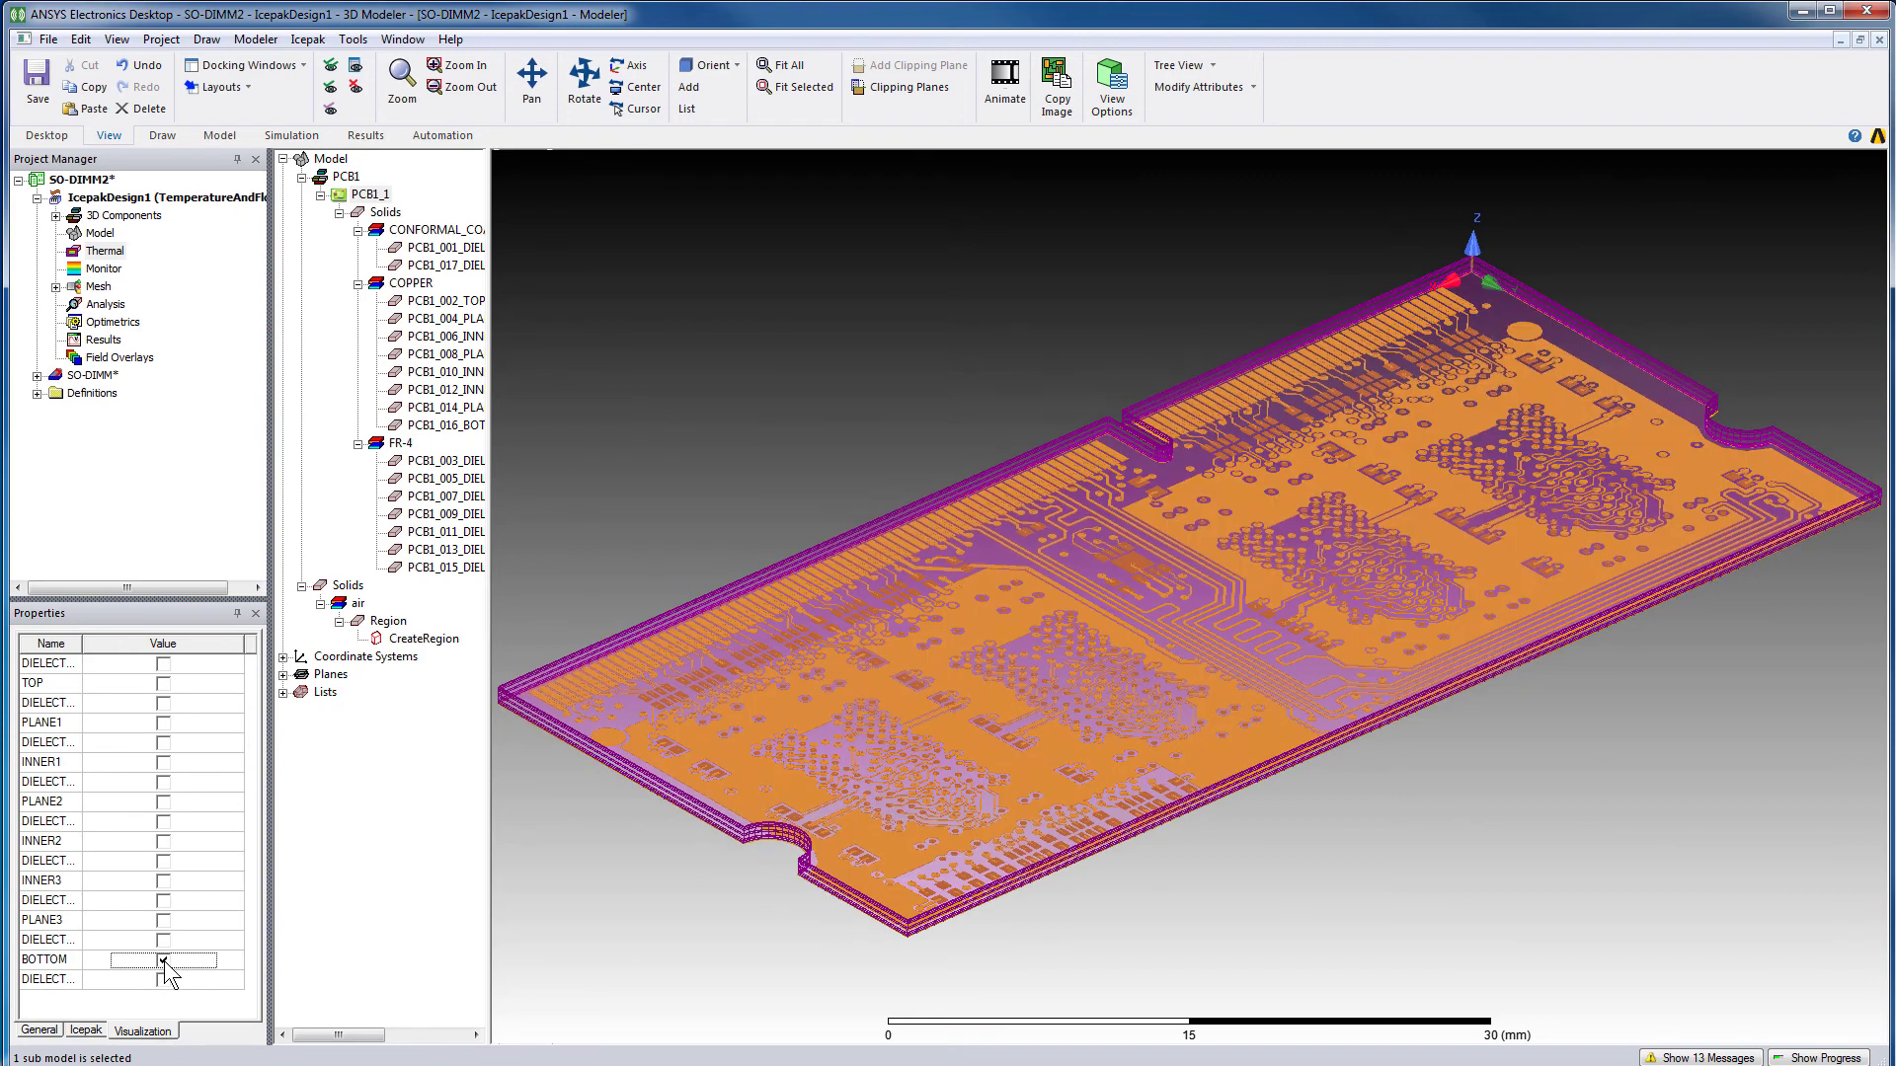
{"action": "left_click", "coordinate": [163, 921]}
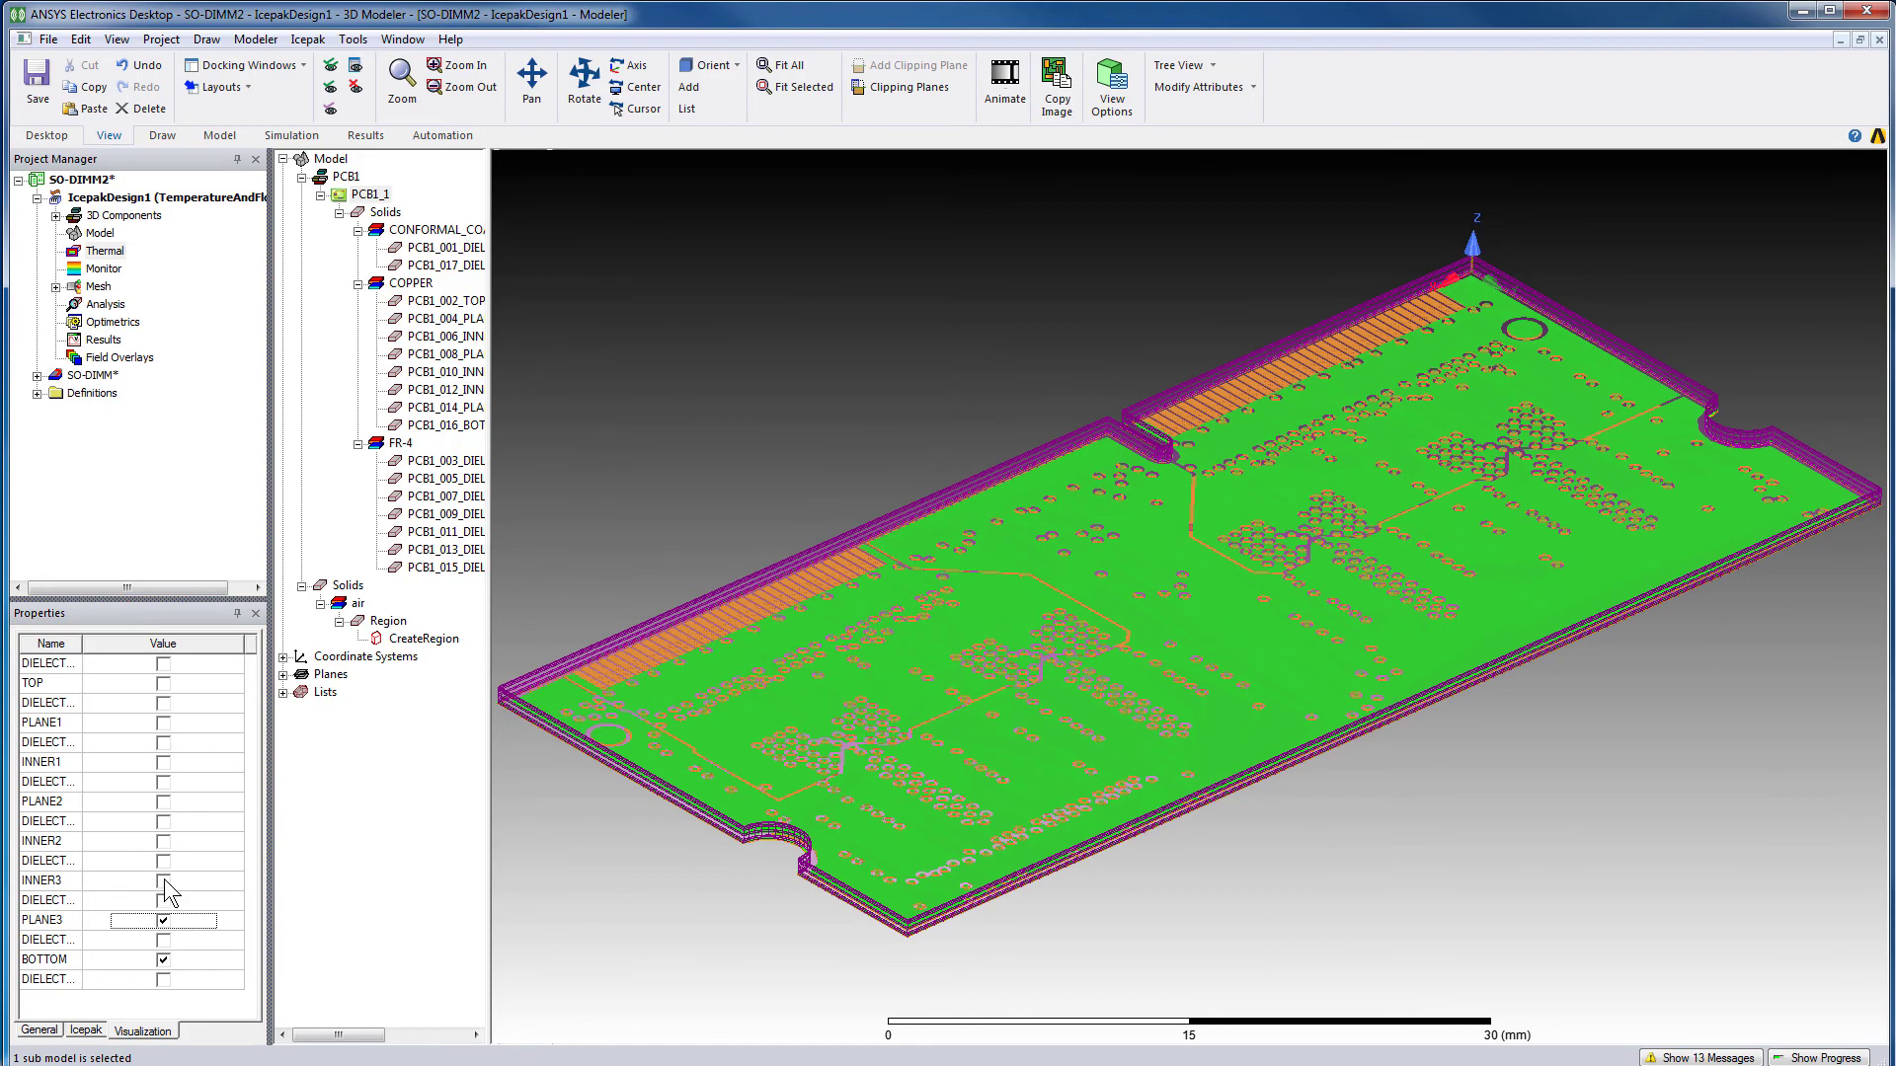
{"action": "left_click", "coordinate": [163, 881]}
{"action": "left_click", "coordinate": [163, 842]}
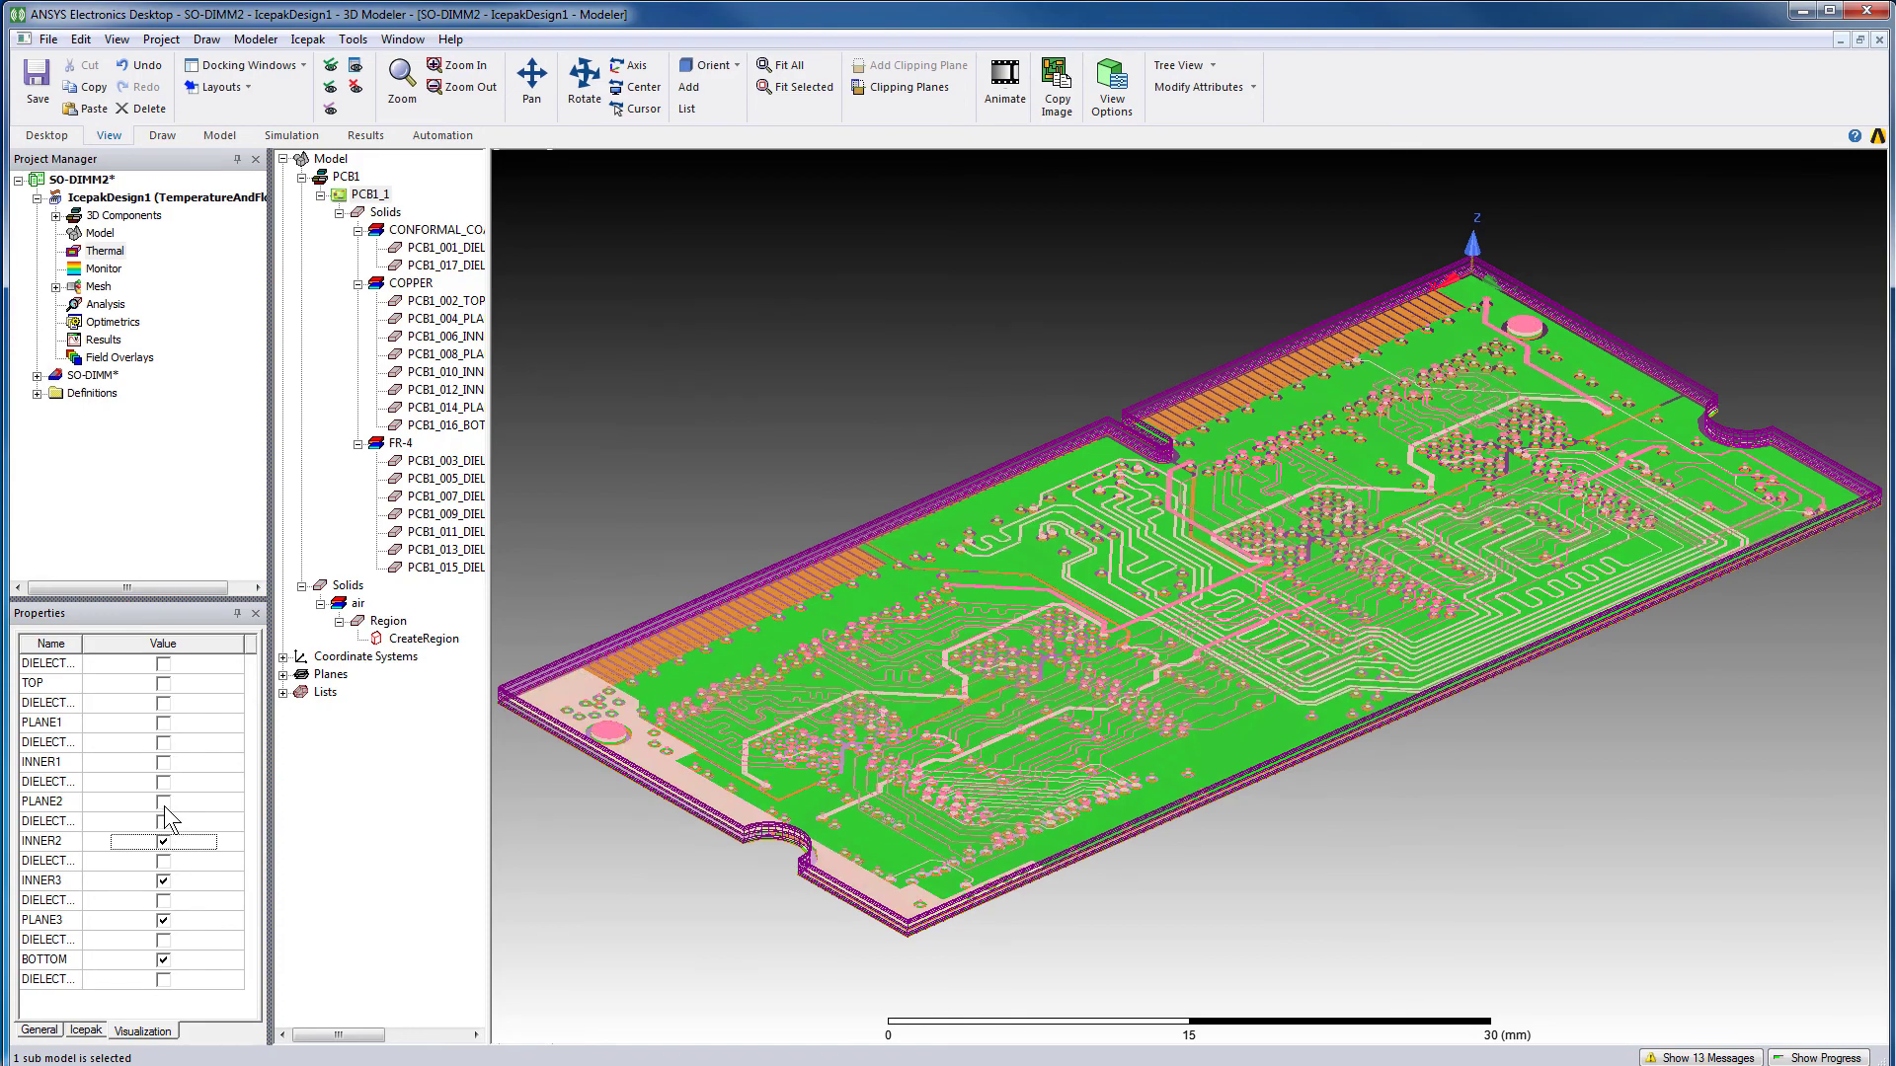
{"action": "left_click", "coordinate": [163, 802]}
{"action": "left_click", "coordinate": [164, 763]}
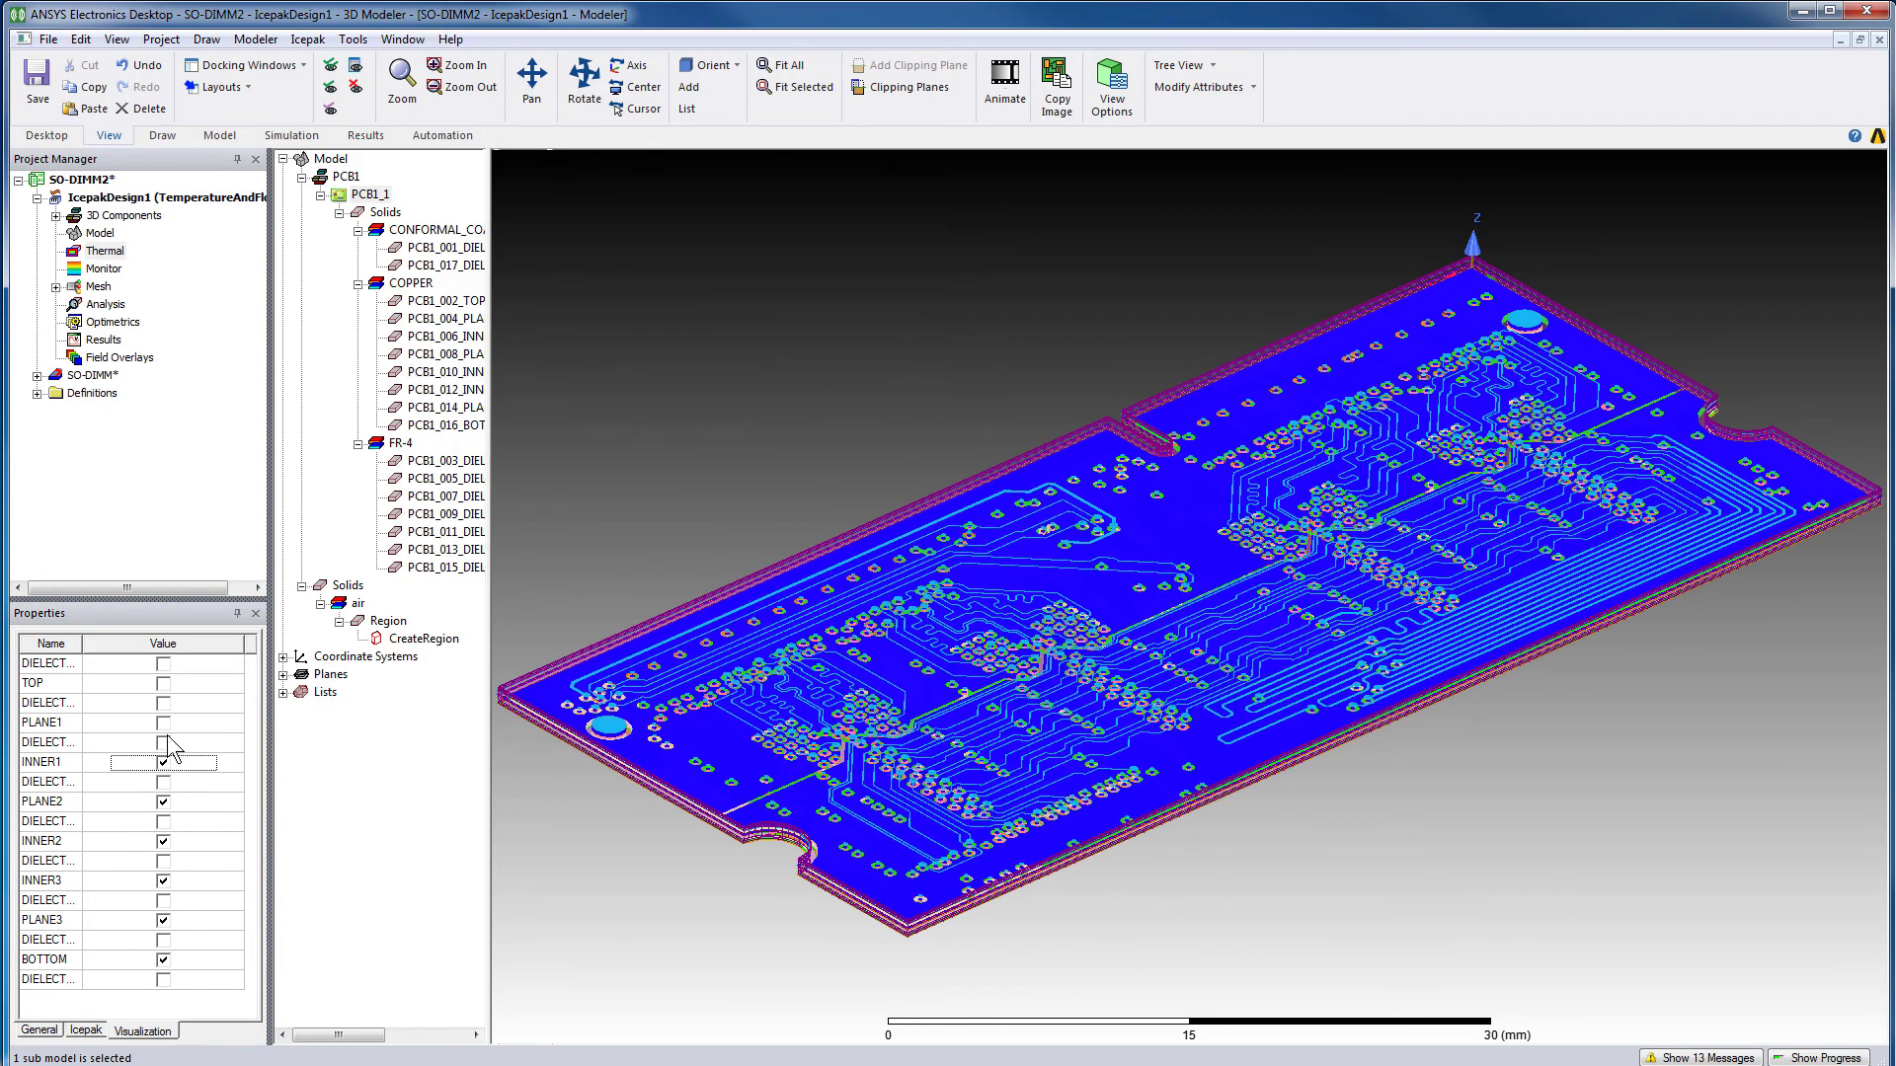
{"action": "left_click", "coordinate": [164, 724]}
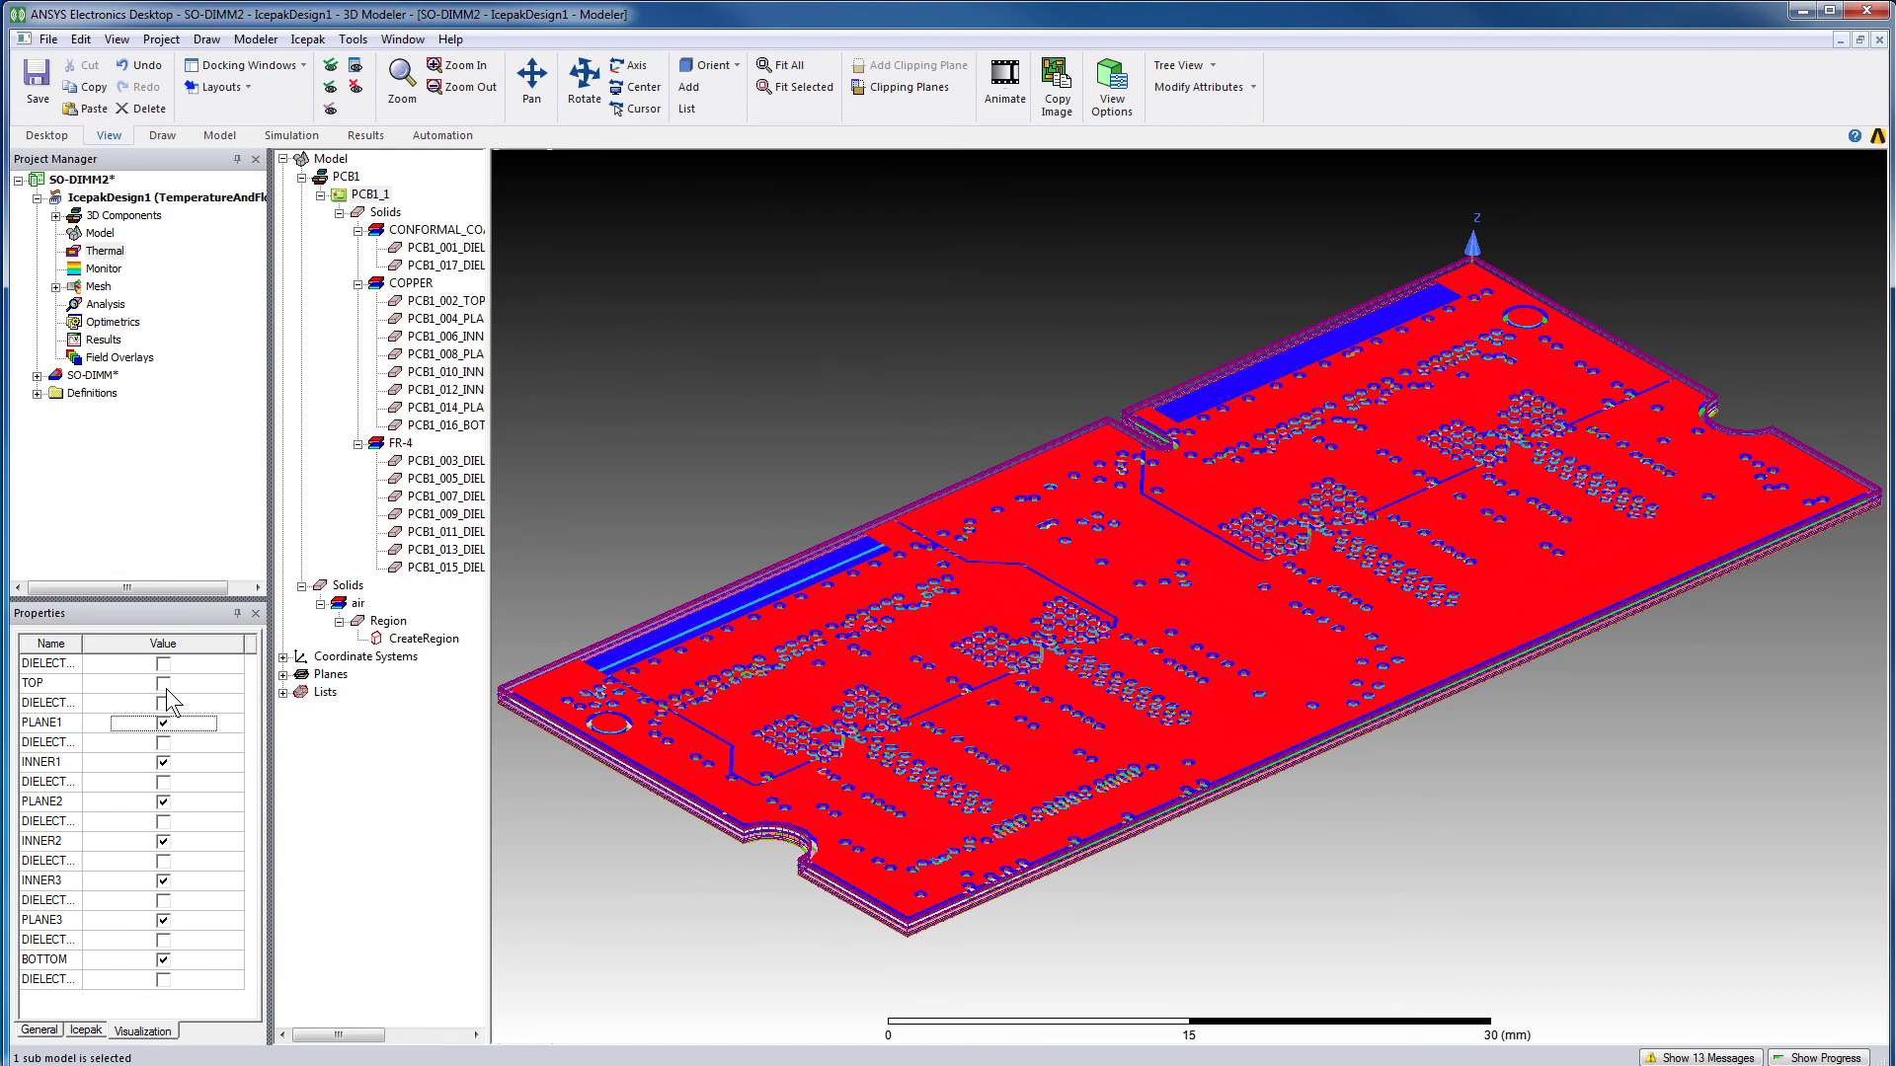
{"action": "left_click", "coordinate": [163, 683]}
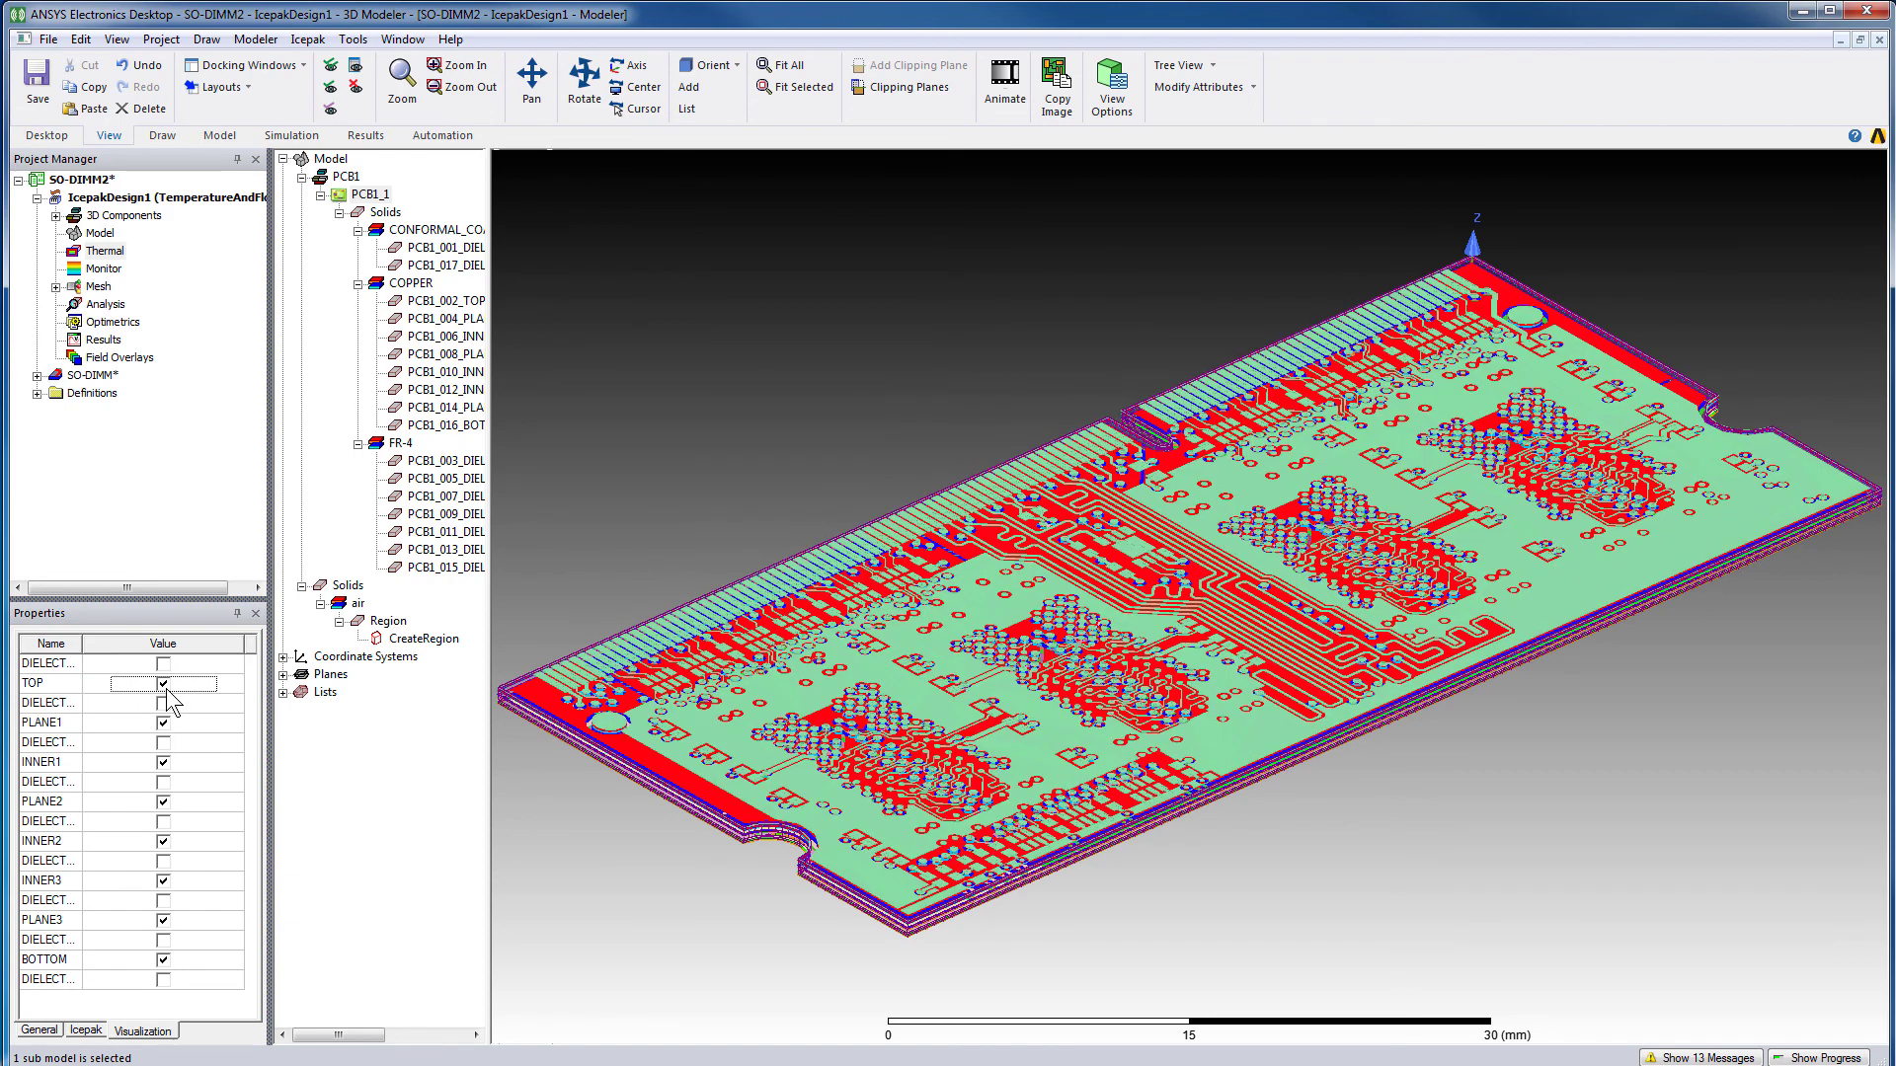